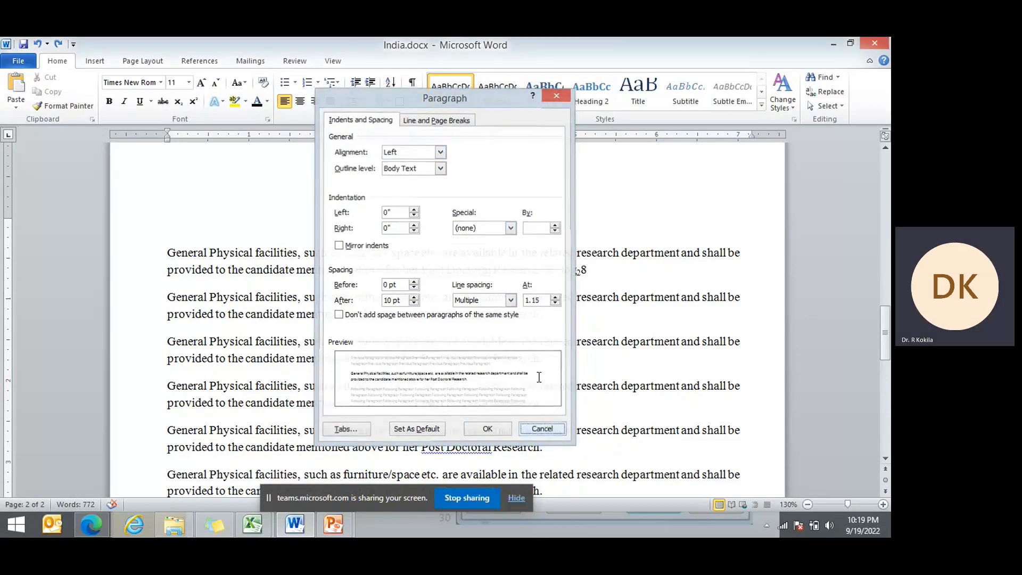
Apply a 0.5" first-line indent to the first paragraph on the page.
{"action": "left_click", "coordinate": [527, 428]}
{"action": "left_click_drag", "start_coordinate": [585, 270], "coordinate": [167, 255]}
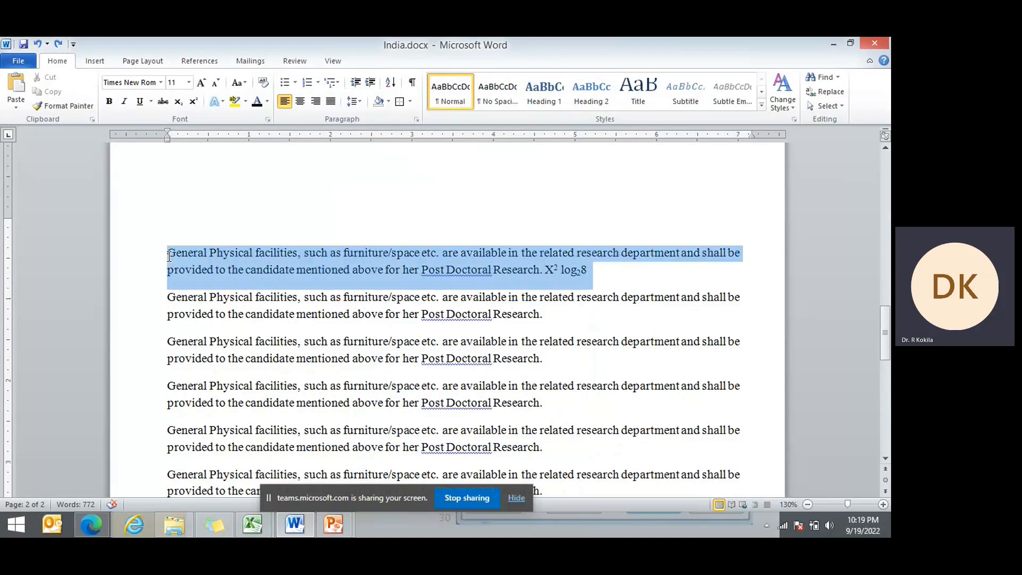
{"action": "left_click", "coordinate": [416, 120]}
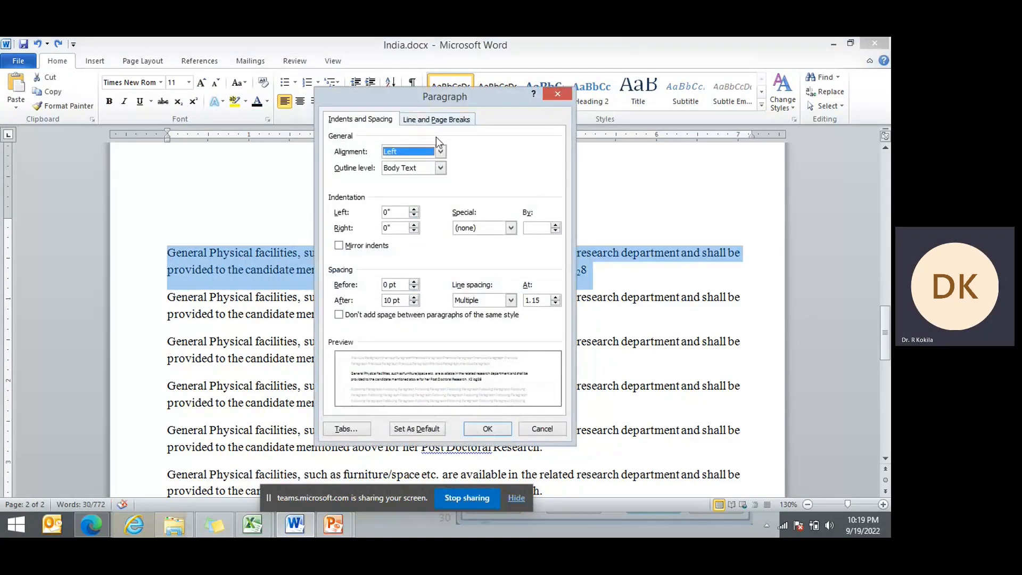
{"action": "left_click", "coordinate": [510, 228]}
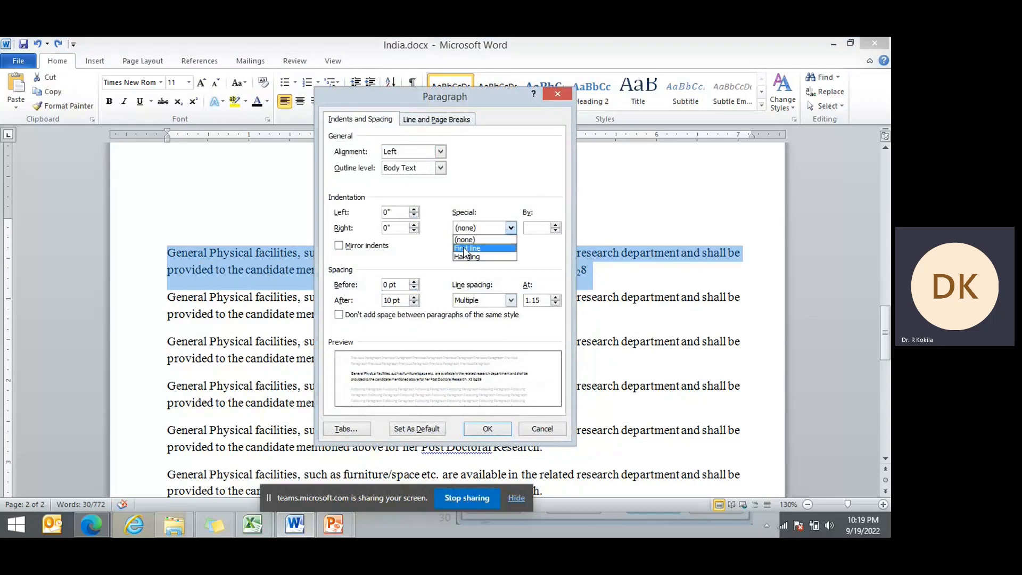
{"action": "left_click", "coordinate": [463, 248]}
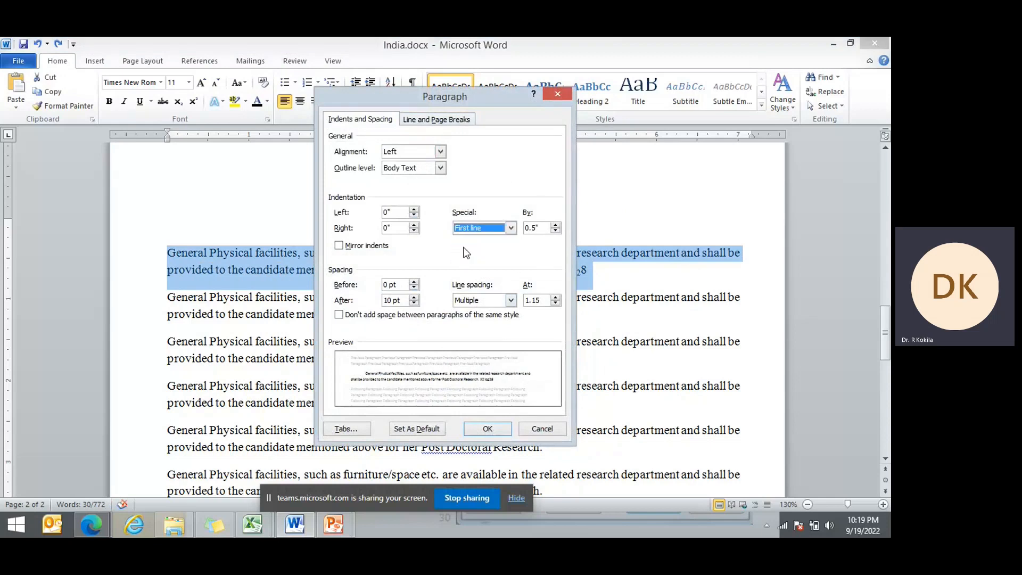
{"action": "left_click", "coordinate": [487, 429]}
{"action": "left_click", "coordinate": [212, 255]}
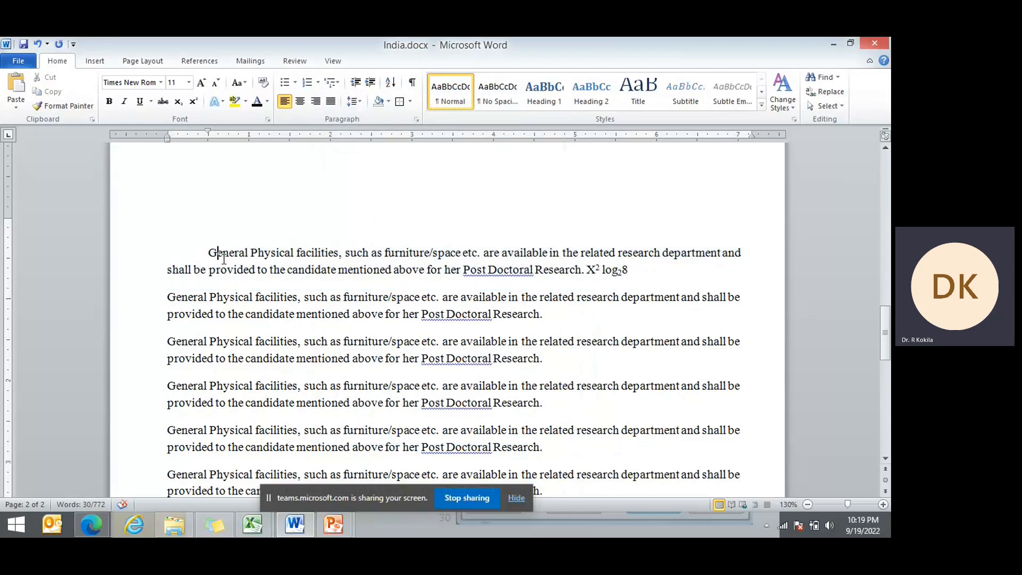
Add a period after the log expression, merge the second paragraph into the first, and join the following two paragraphs into one.
{"action": "left_click", "coordinate": [631, 267]}
{"action": "type", "text": "."}
{"action": "key", "text": "Delete"}
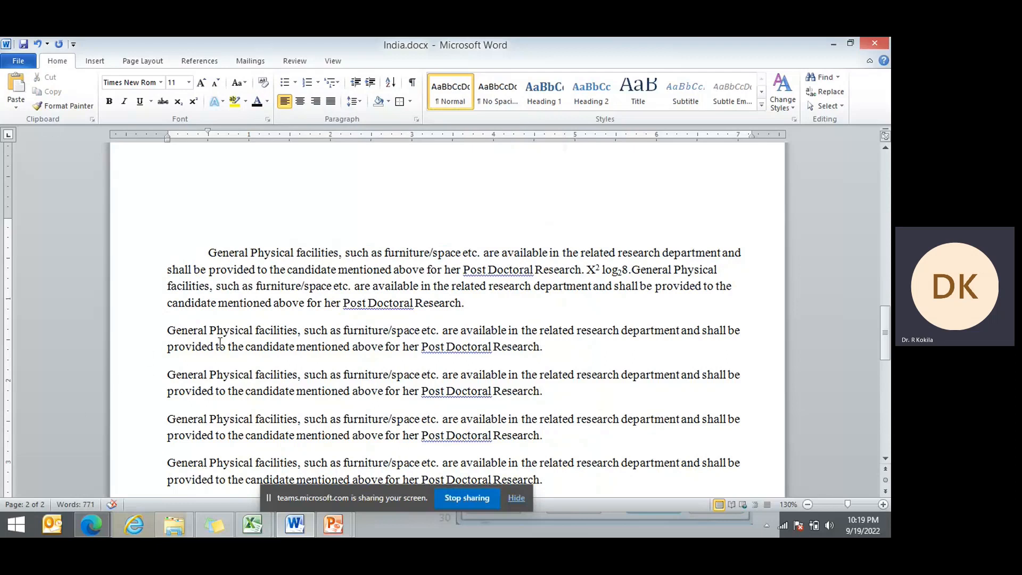
{"action": "left_click", "coordinate": [153, 338]}
{"action": "left_click", "coordinate": [548, 347]}
{"action": "key", "text": "Delete"}
Apply a 0.5" hanging indent to the merged second paragraph.
{"action": "left_click_drag", "start_coordinate": [365, 379], "coordinate": [139, 327]}
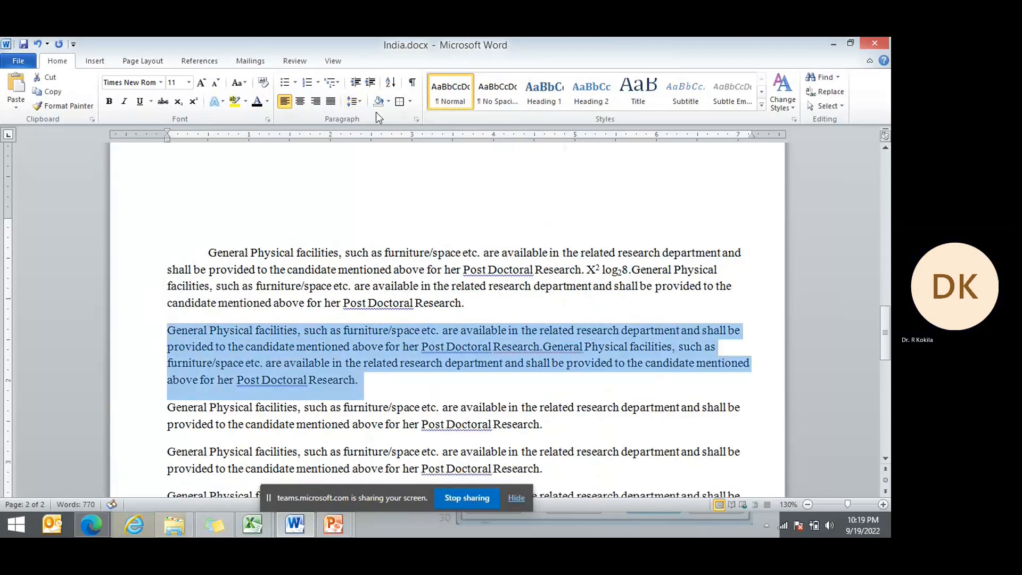
{"action": "left_click", "coordinate": [416, 120]}
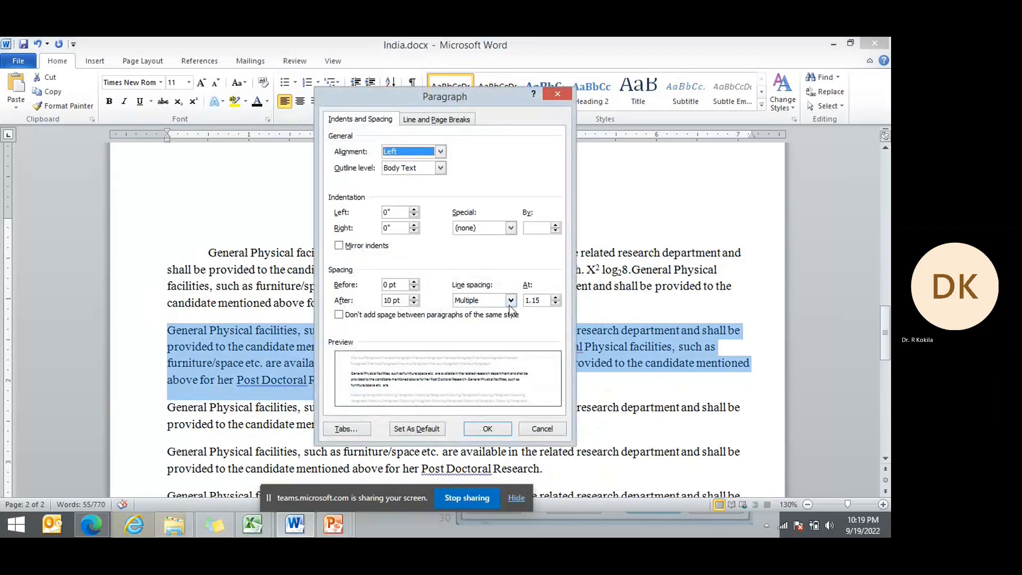
{"action": "left_click", "coordinate": [511, 227]}
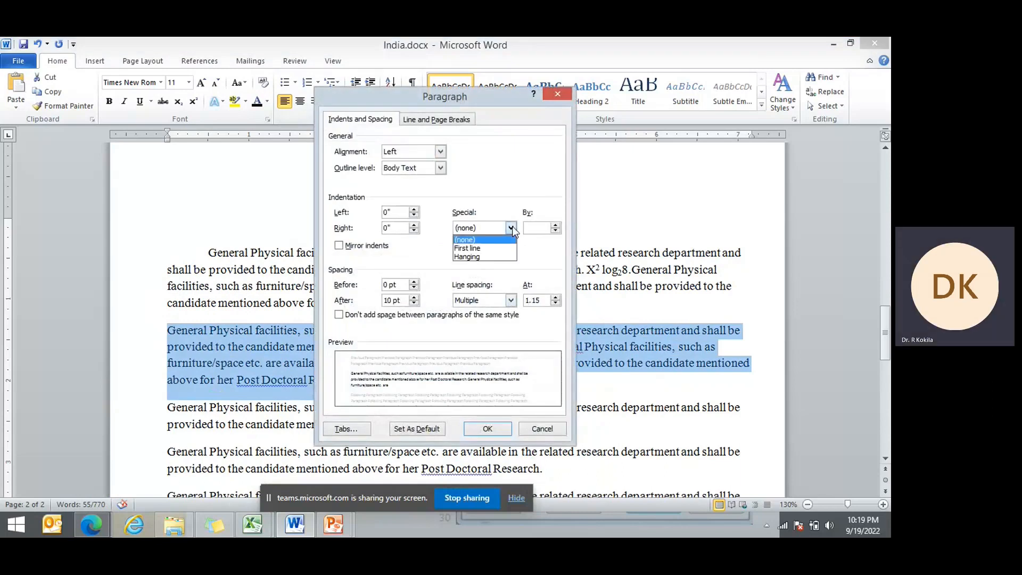
{"action": "left_click", "coordinate": [483, 255]}
{"action": "left_click", "coordinate": [495, 430]}
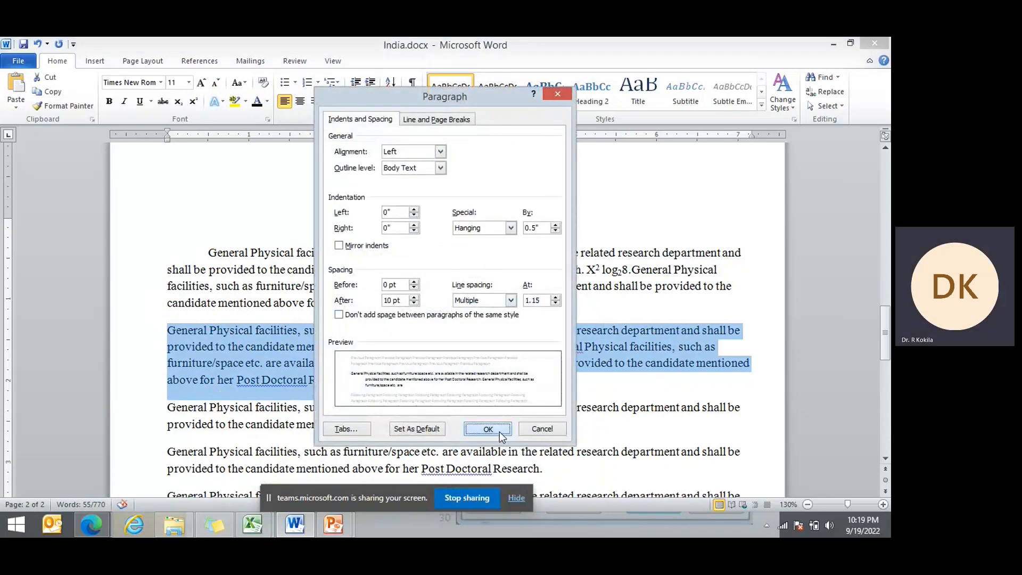
{"action": "left_click", "coordinate": [357, 385]}
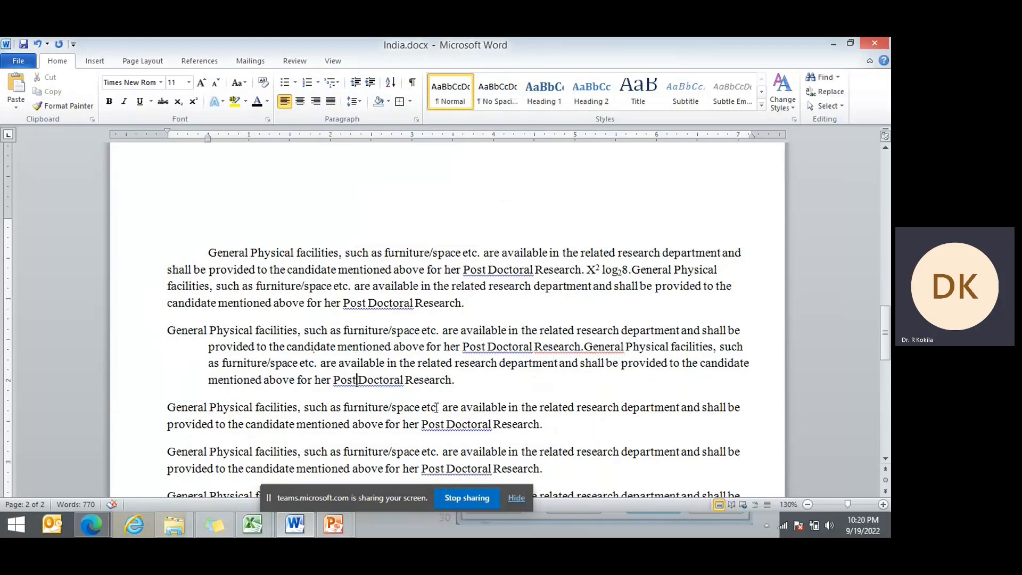
Set the second paragraph's line spacing to Multiple at 3.
{"action": "left_click", "coordinate": [416, 119]}
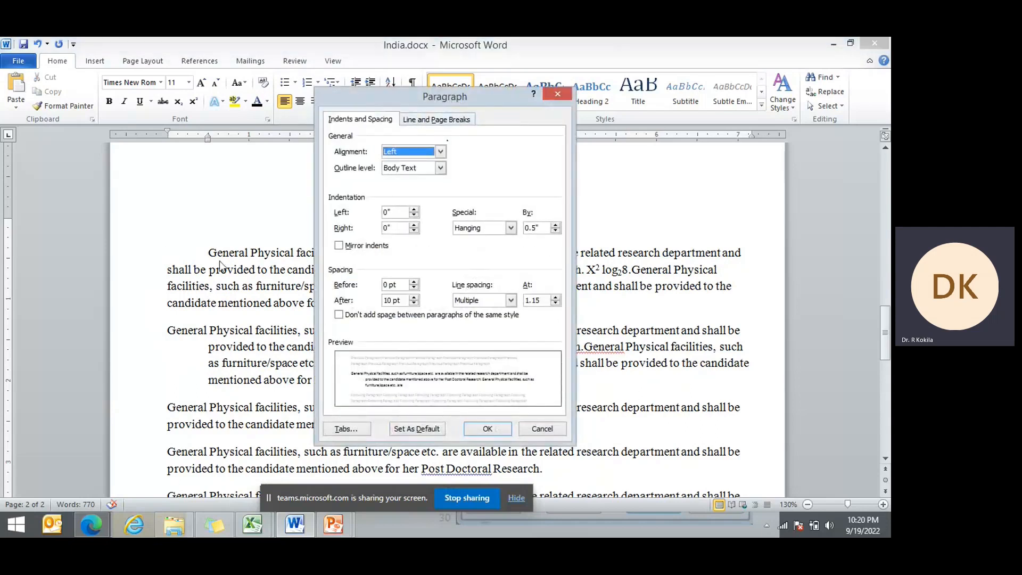
{"action": "left_click", "coordinate": [510, 228]}
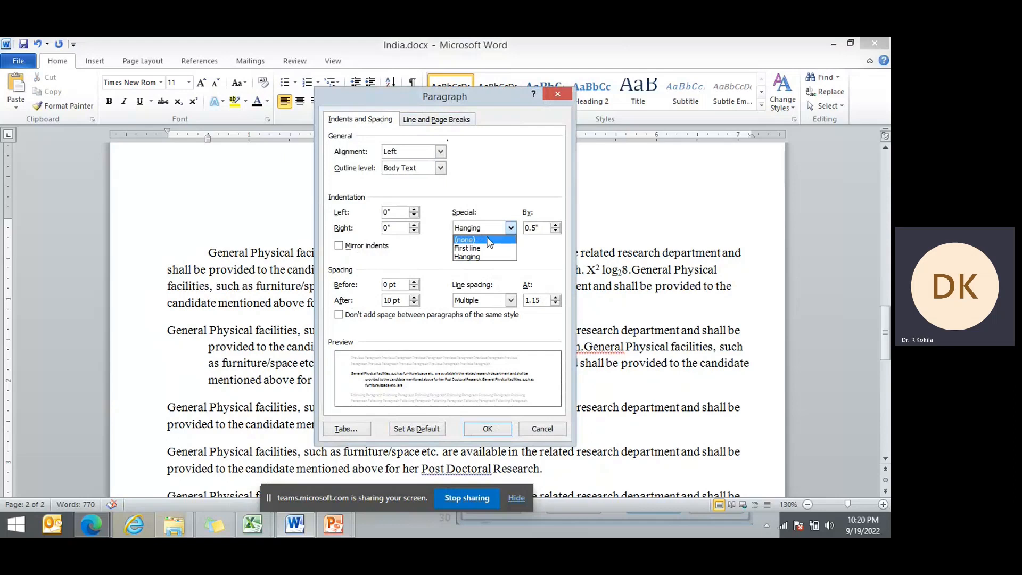
{"action": "left_click", "coordinate": [510, 301]}
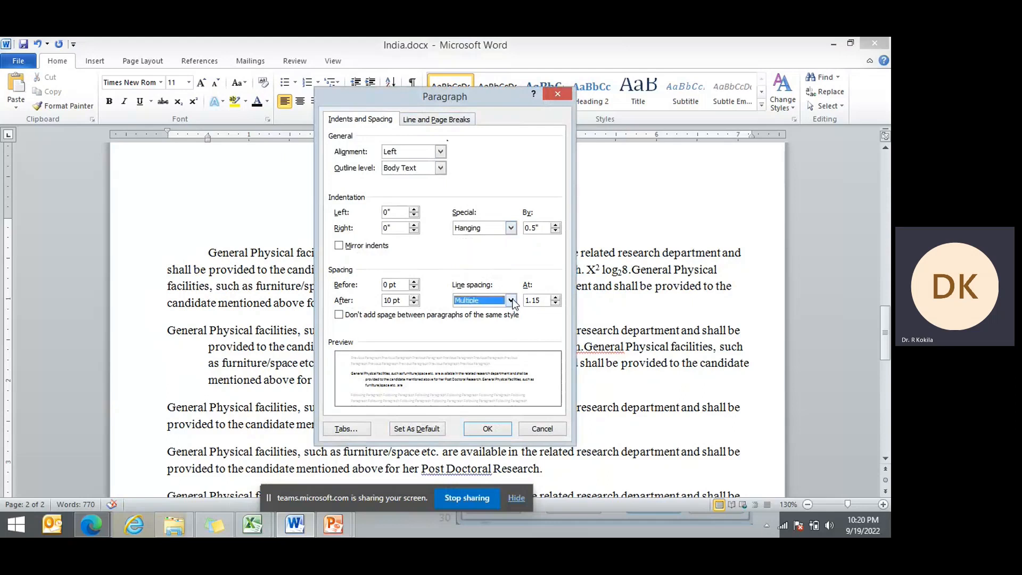
{"action": "left_click", "coordinate": [511, 301]}
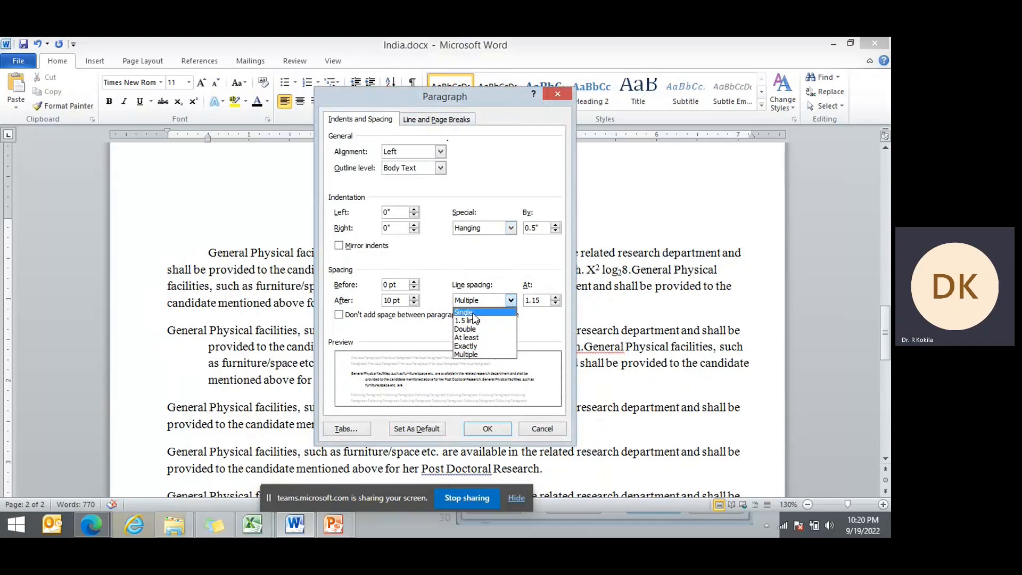
{"action": "left_click", "coordinate": [466, 353]}
{"action": "left_click", "coordinate": [487, 428]}
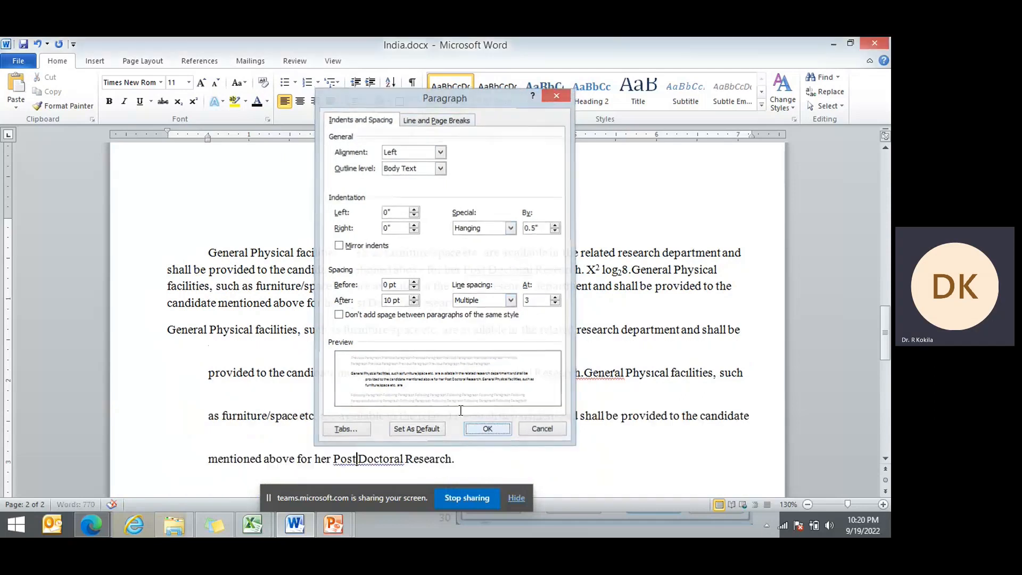
Undo the line spacing, hanging indent, paragraph merging and first-line indent changes.
{"action": "key", "text": "ctrl+z"}
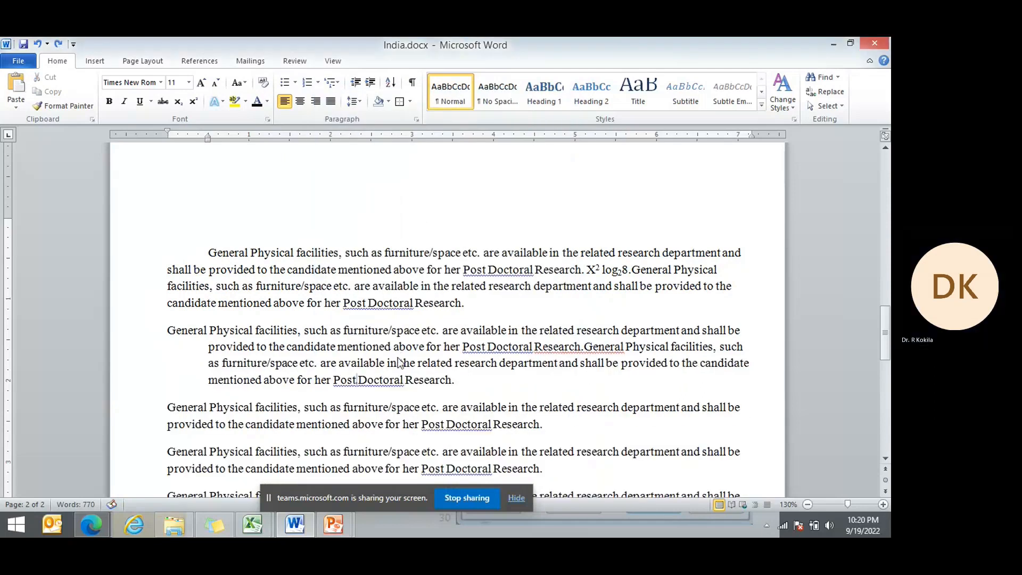
{"action": "key", "text": "ctrl+z"}
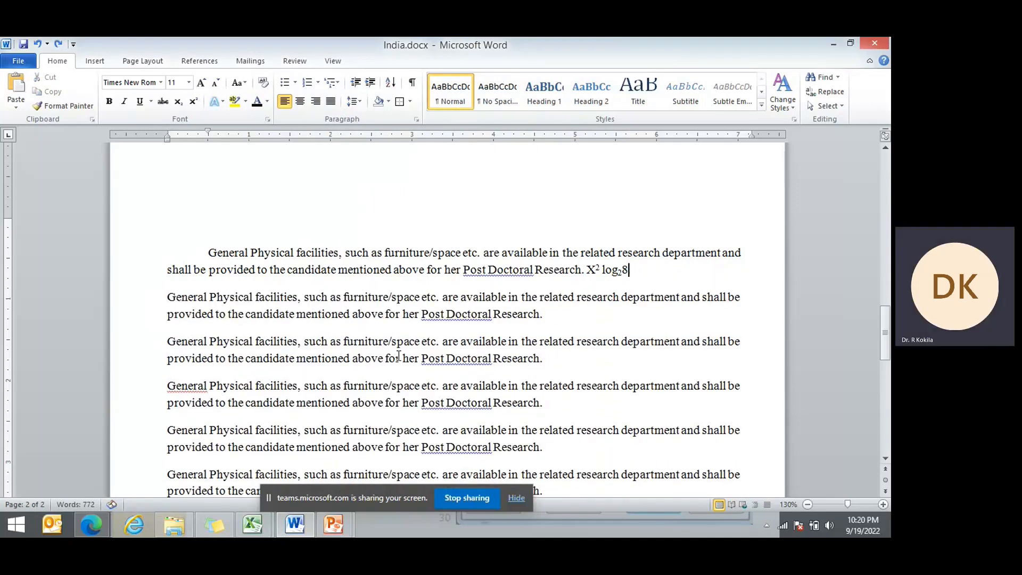
{"action": "key", "text": "ctrl+z"}
{"action": "left_click", "coordinate": [461, 341]}
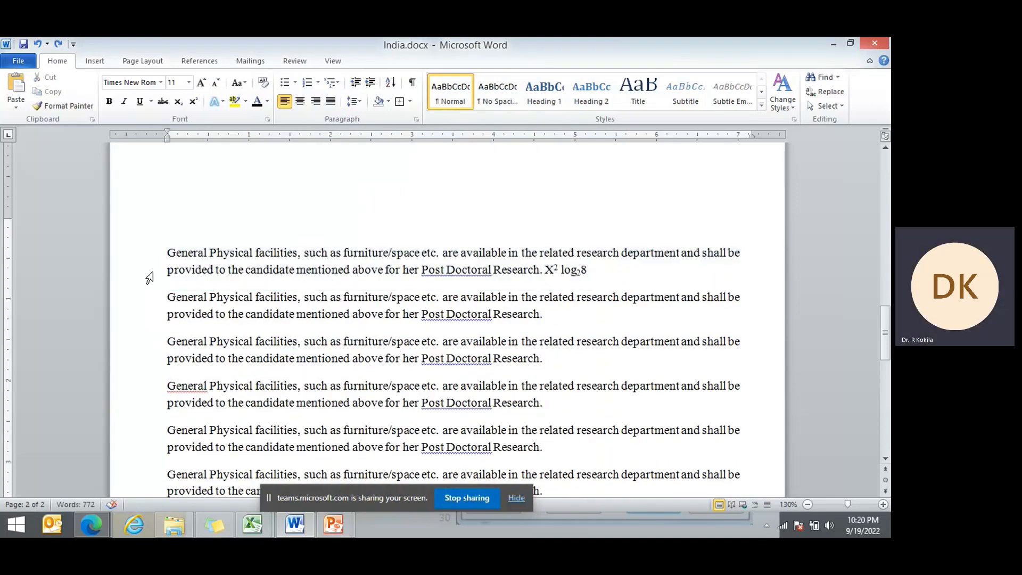
Set the first four paragraphs to single line spacing with 0 pt spacing after.
{"action": "left_click_drag", "start_coordinate": [149, 261], "coordinate": [166, 405]}
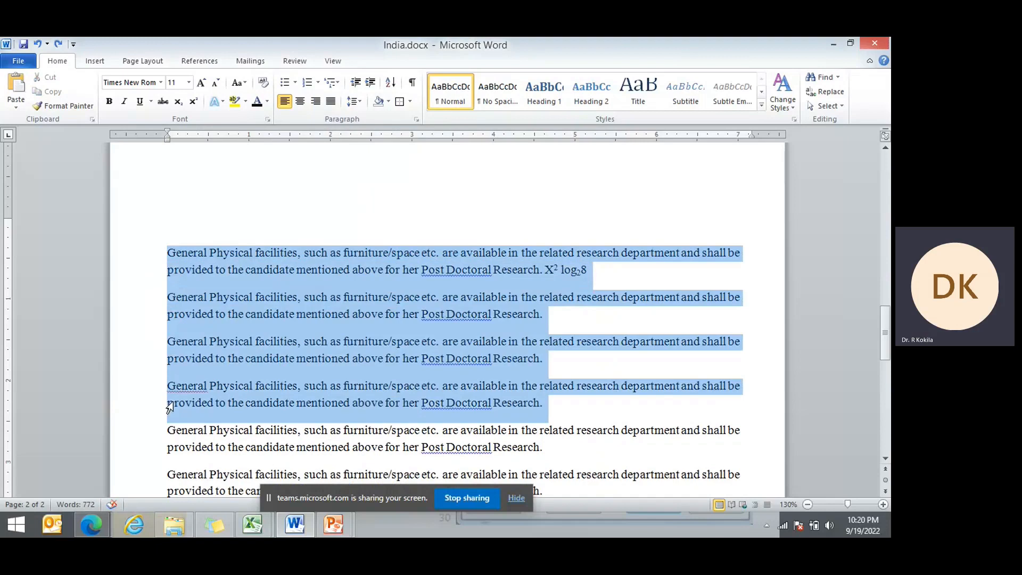
{"action": "left_click", "coordinate": [416, 119]}
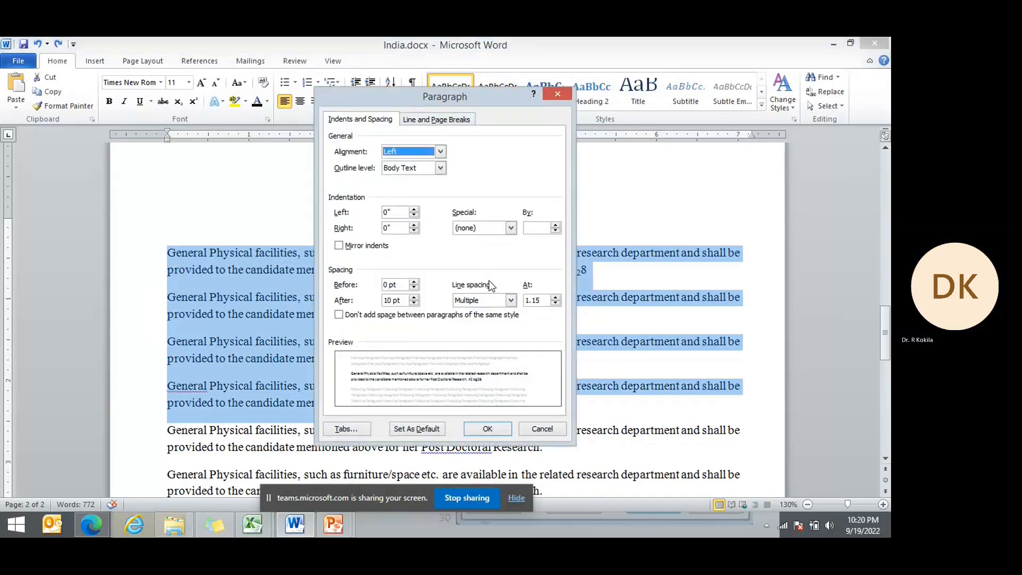
{"action": "left_click", "coordinate": [511, 300]}
{"action": "left_click", "coordinate": [463, 312]}
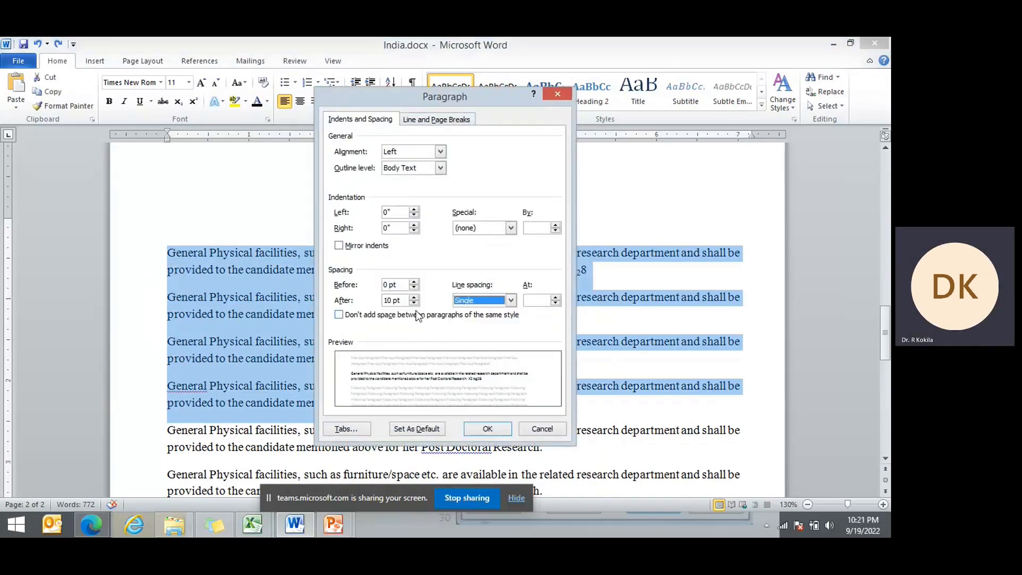
{"action": "left_click", "coordinate": [416, 302]}
{"action": "left_click", "coordinate": [416, 301]}
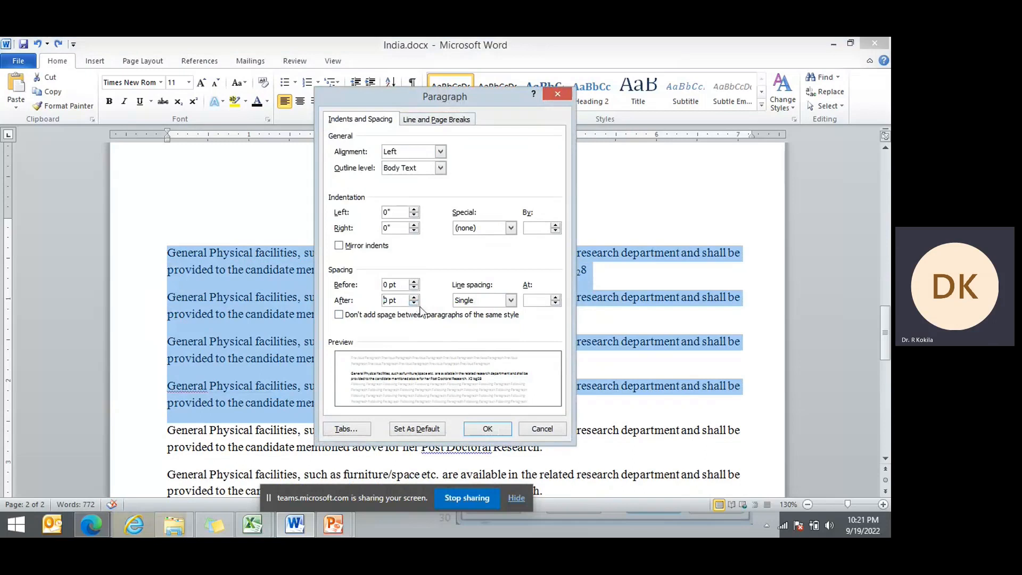
{"action": "left_click", "coordinate": [477, 428]}
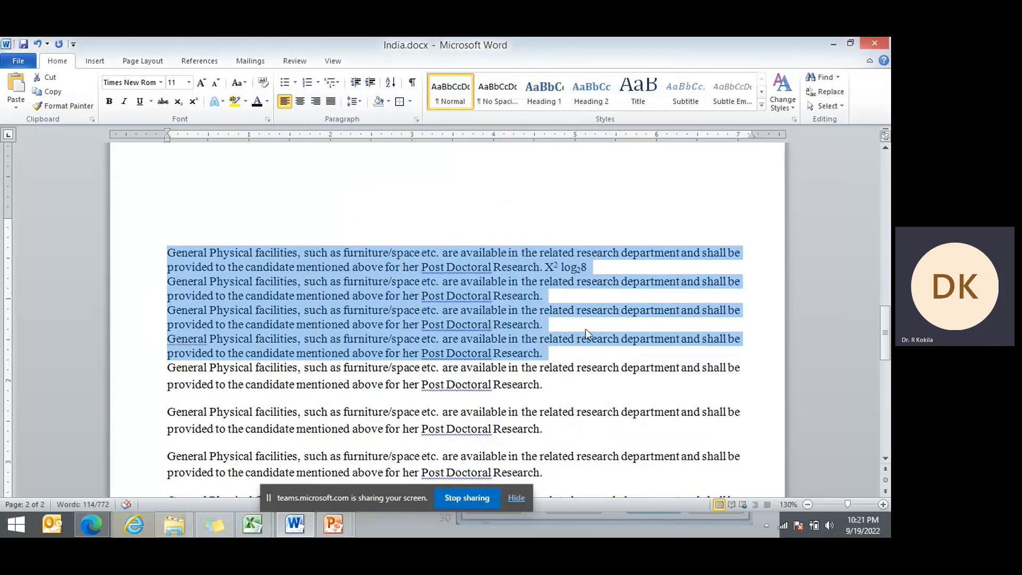
Set the spacing before and after the four selected paragraphs to 12 pt each.
{"action": "left_click", "coordinate": [416, 120]}
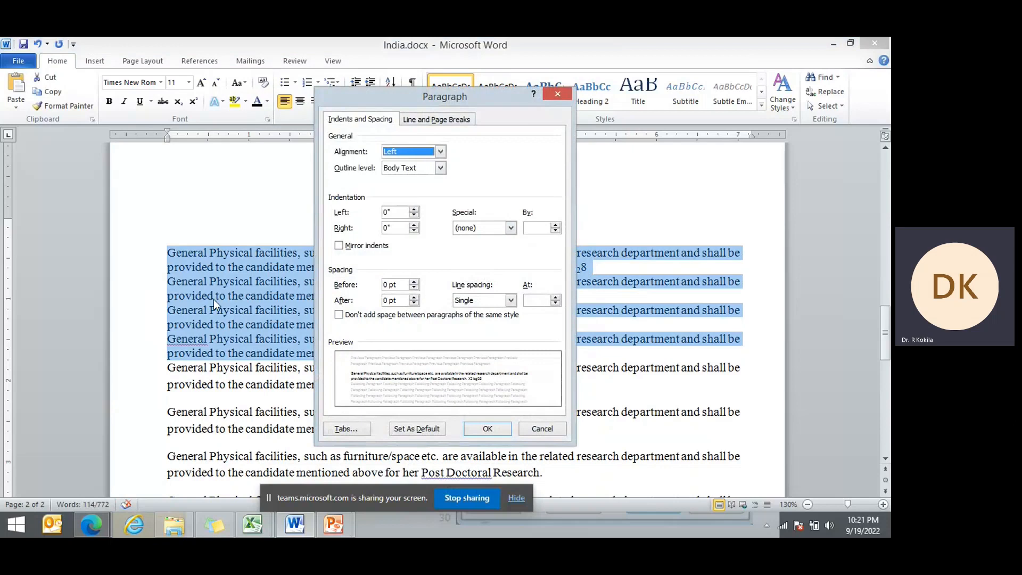
{"action": "left_click", "coordinate": [414, 296]}
{"action": "left_click", "coordinate": [414, 297]}
{"action": "left_click", "coordinate": [414, 283]}
{"action": "left_click", "coordinate": [414, 283]}
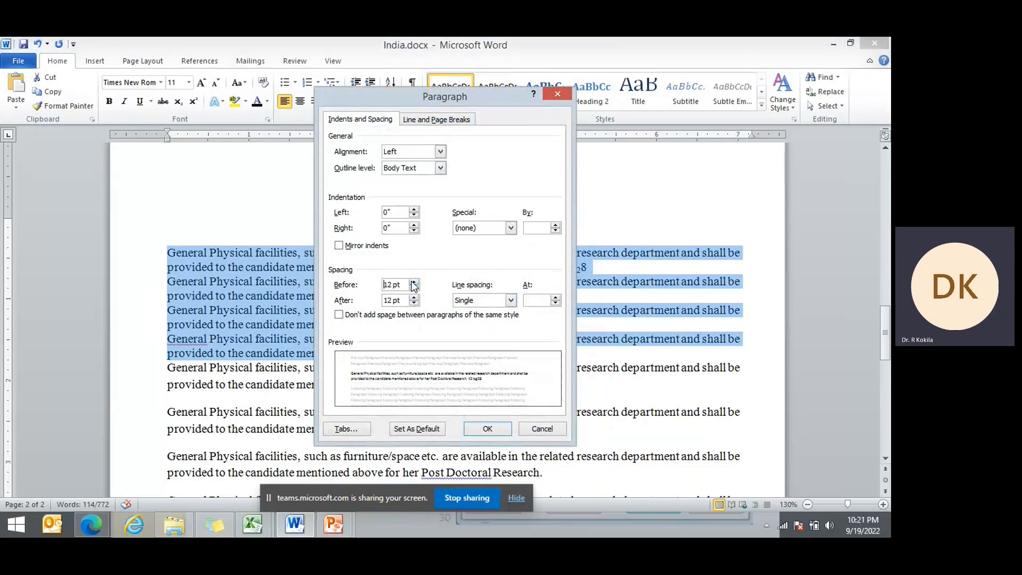
{"action": "left_click", "coordinate": [488, 429]}
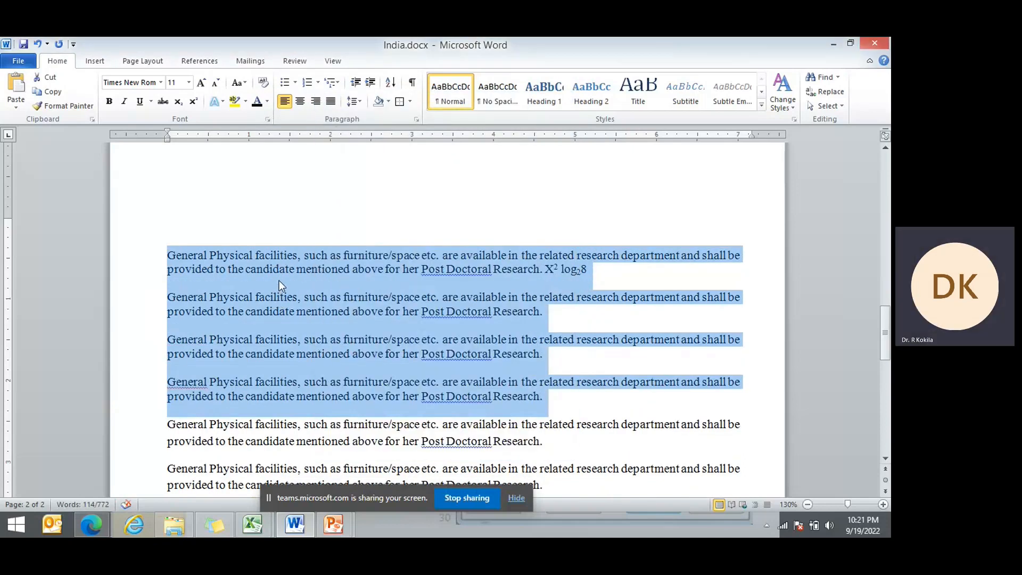
Try 1.5-line spacing on the four selected paragraphs, and undo it.
{"action": "left_click", "coordinate": [415, 120]}
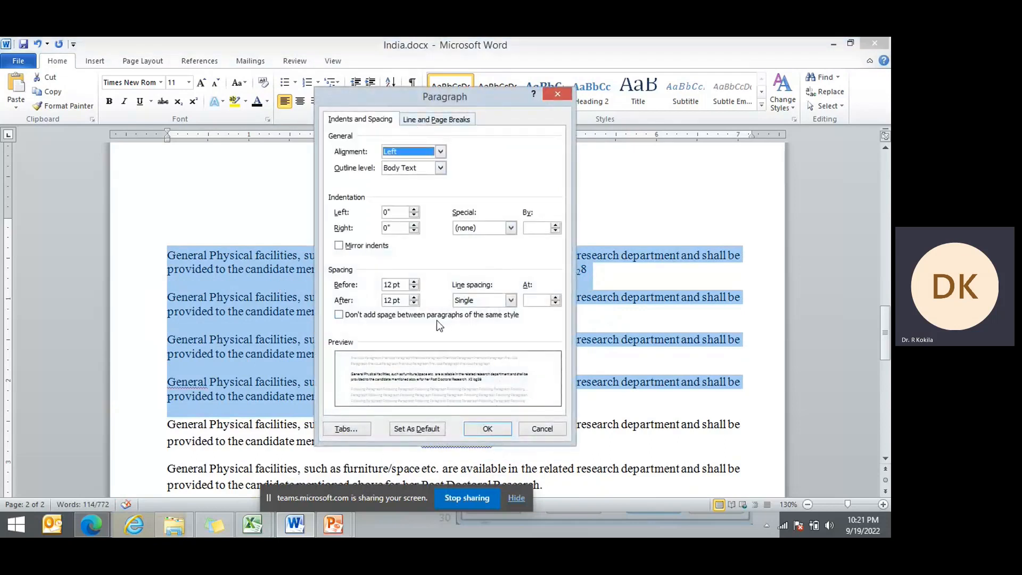
{"action": "left_click", "coordinate": [510, 300]}
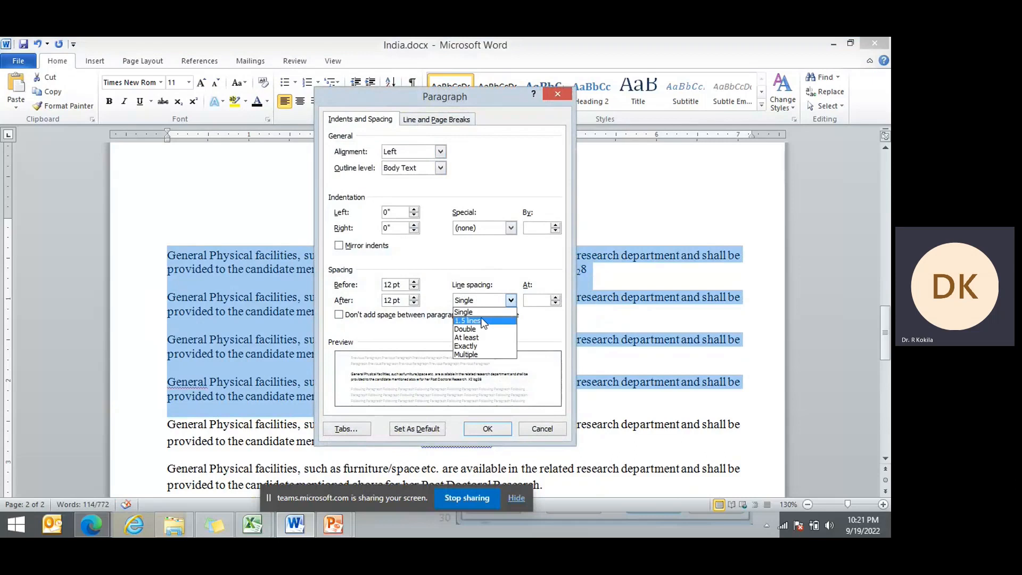
{"action": "left_click", "coordinate": [481, 319]}
{"action": "left_click", "coordinate": [488, 429]}
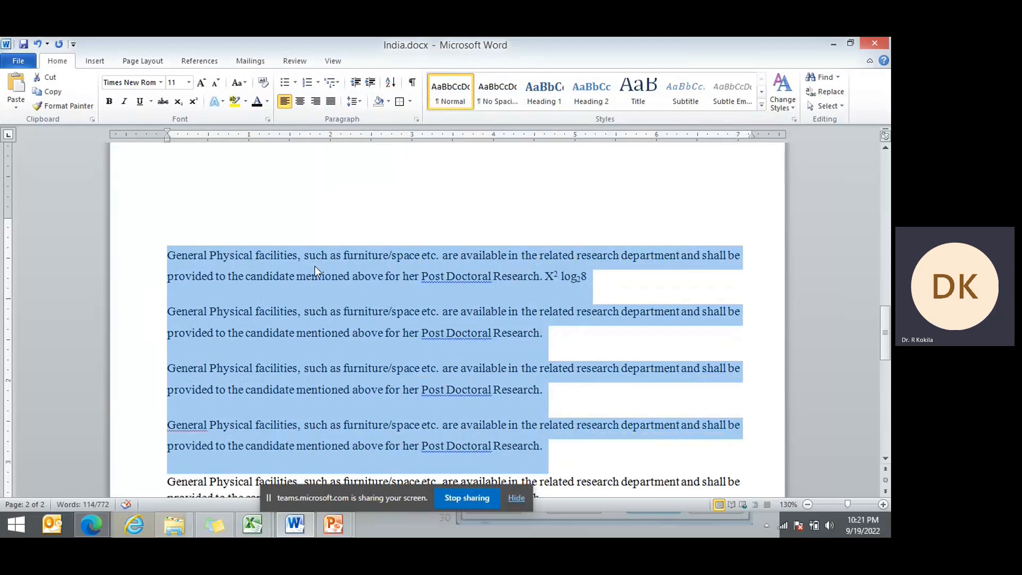
{"action": "key", "text": "ctrl+z"}
Try double line spacing on the four selected paragraphs, then undo it and clear the selection.
{"action": "left_click", "coordinate": [416, 120]}
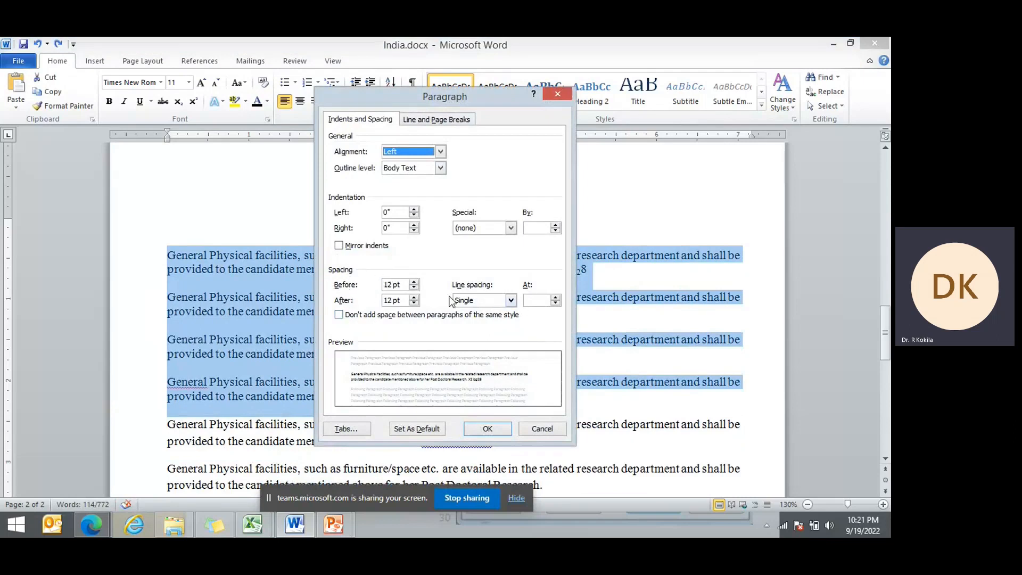
{"action": "left_click", "coordinate": [506, 301]}
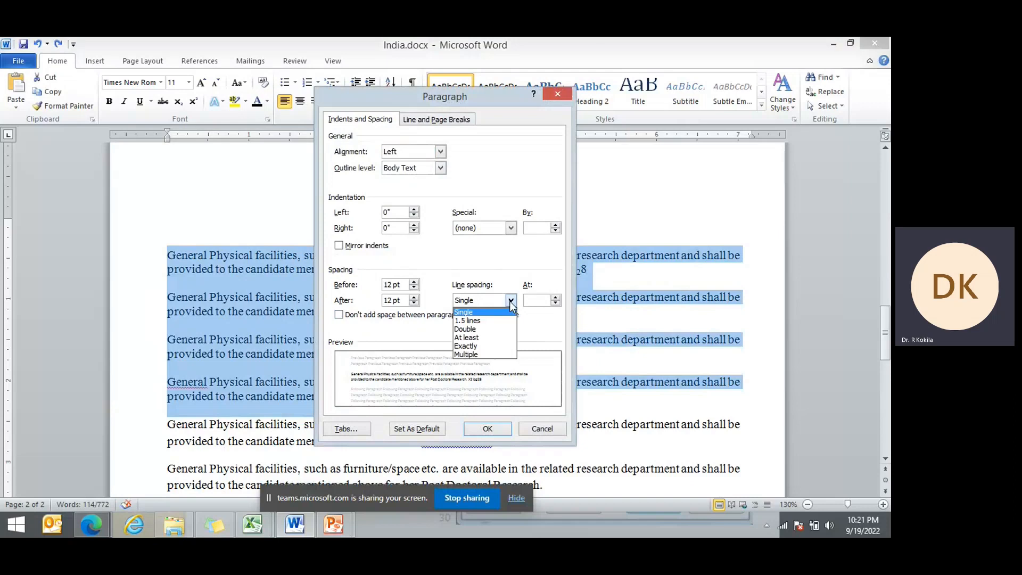
{"action": "left_click", "coordinate": [506, 316]}
{"action": "left_click", "coordinate": [511, 300]}
{"action": "left_click", "coordinate": [482, 333]}
{"action": "left_click", "coordinate": [487, 429]}
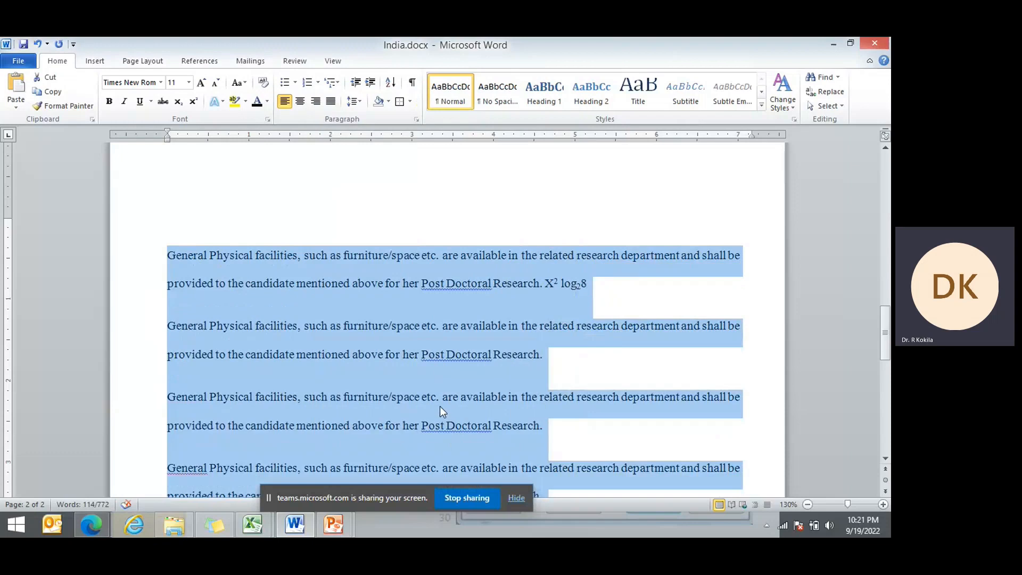
{"action": "key", "text": "ctrl+z"}
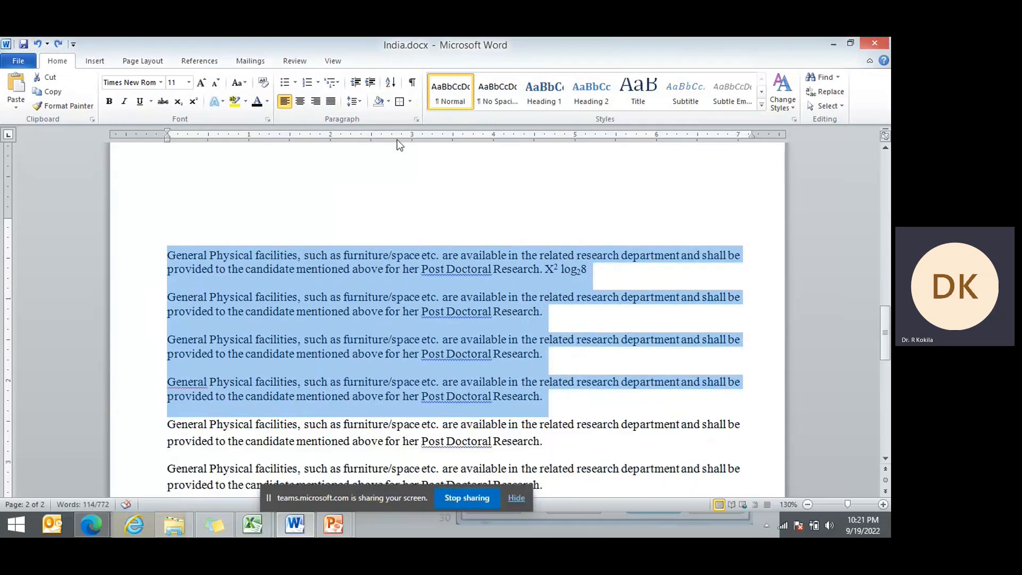
{"action": "left_click", "coordinate": [399, 352]}
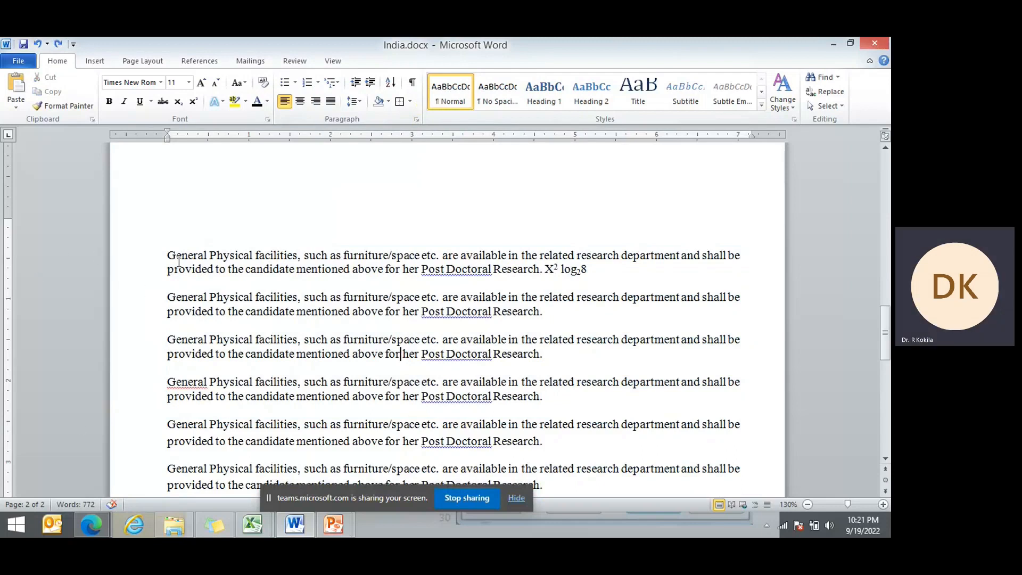
Try round bullets on the first four paragraphs, look through the bullet library, and undo the bullets.
{"action": "left_click", "coordinate": [155, 261]}
{"action": "left_click_drag", "start_coordinate": [155, 269], "coordinate": [130, 394]}
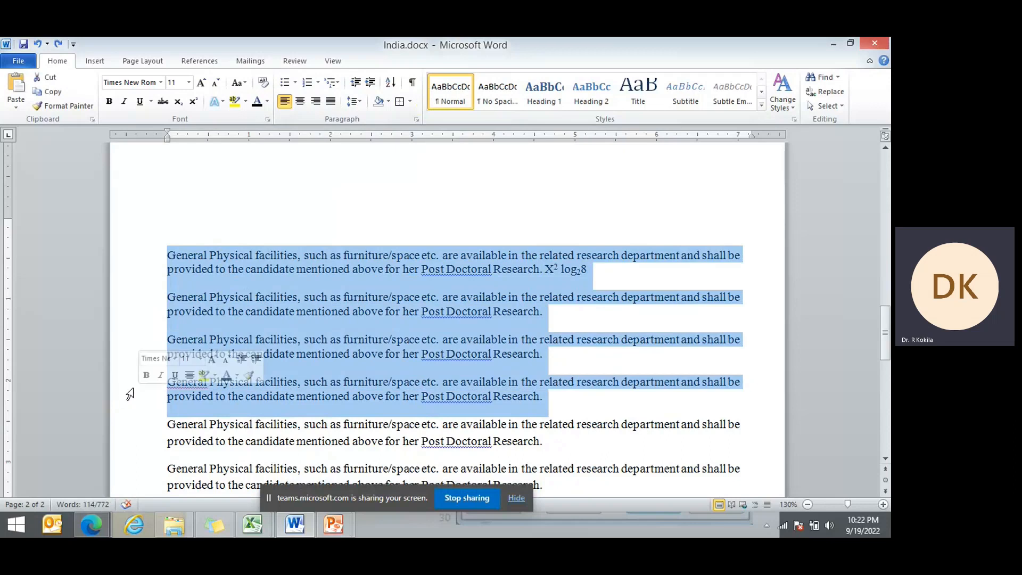
{"action": "left_click", "coordinate": [284, 83]}
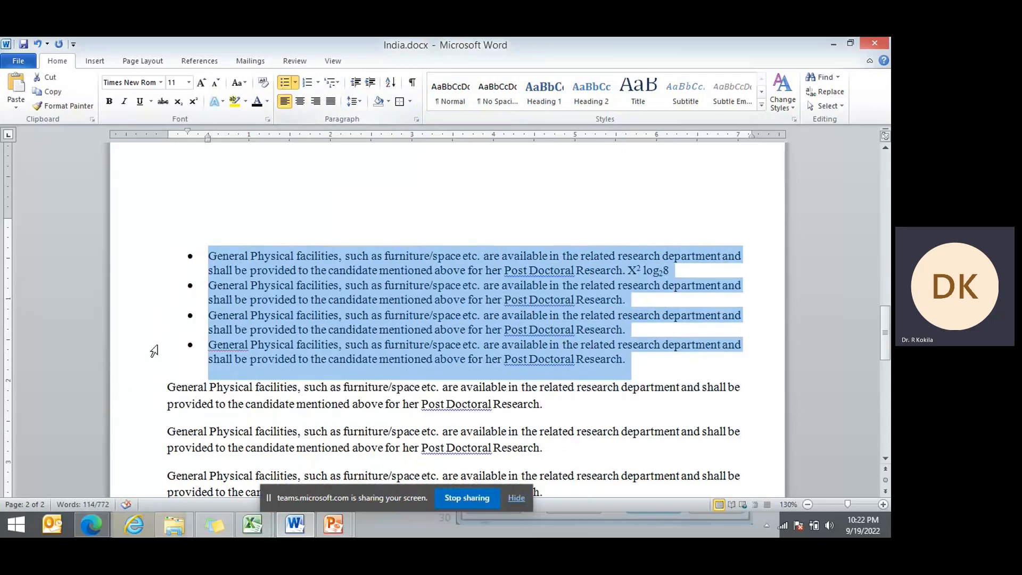
{"action": "left_click", "coordinate": [295, 82]}
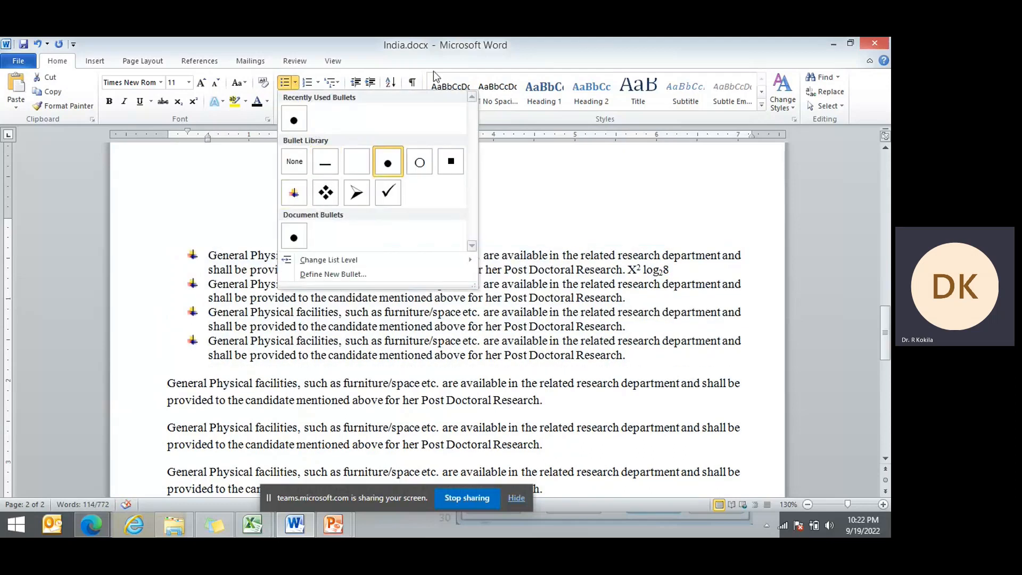
{"action": "left_click", "coordinate": [296, 84]}
{"action": "left_click", "coordinate": [296, 84]}
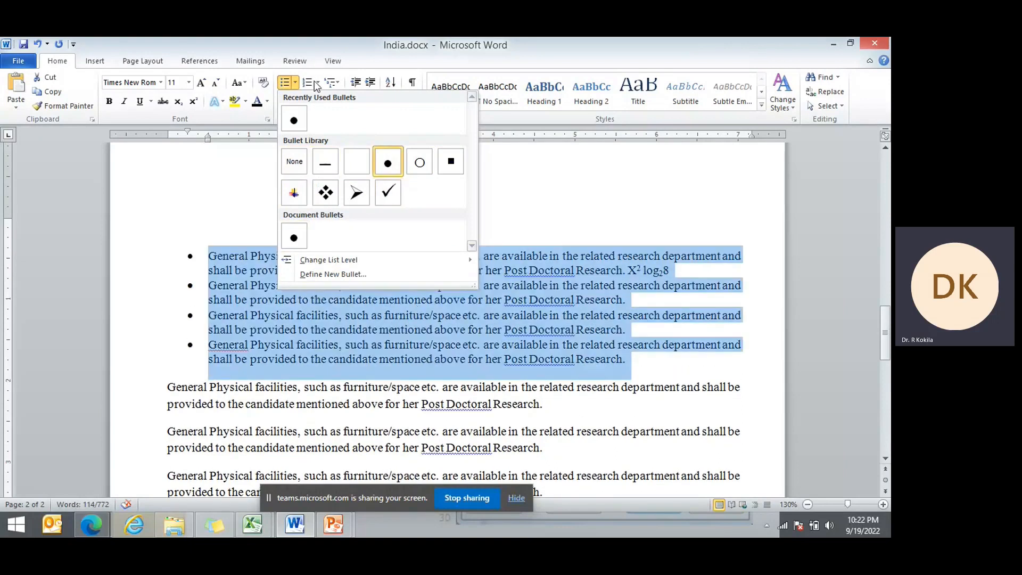
{"action": "left_click", "coordinate": [574, 216]}
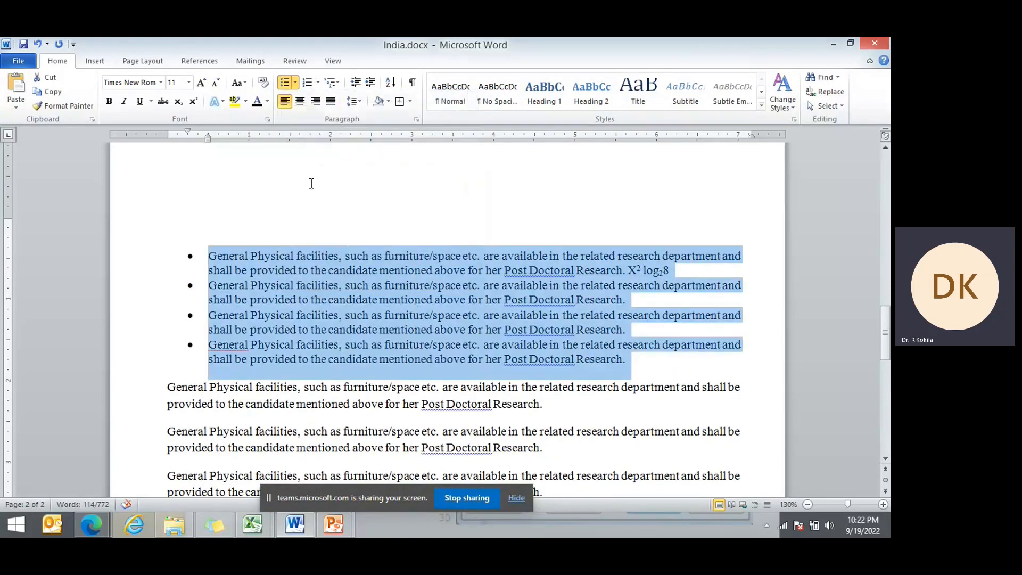
{"action": "key", "text": "ctrl+z"}
Try the 1.. and (i) numbering formats on the four selected paragraphs, returning to the 1.. format.
{"action": "left_click", "coordinate": [331, 82]}
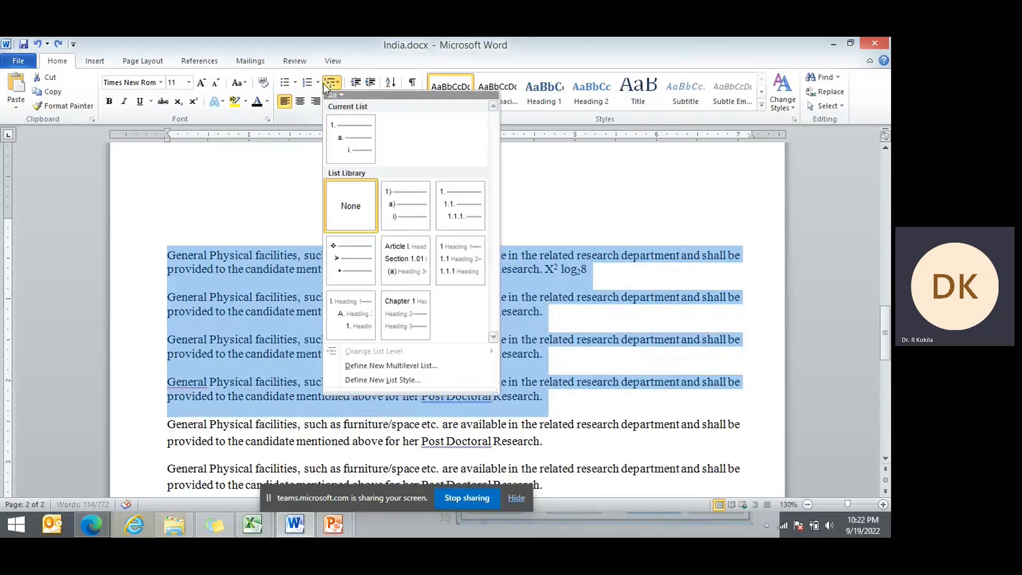
{"action": "left_click", "coordinate": [317, 82]}
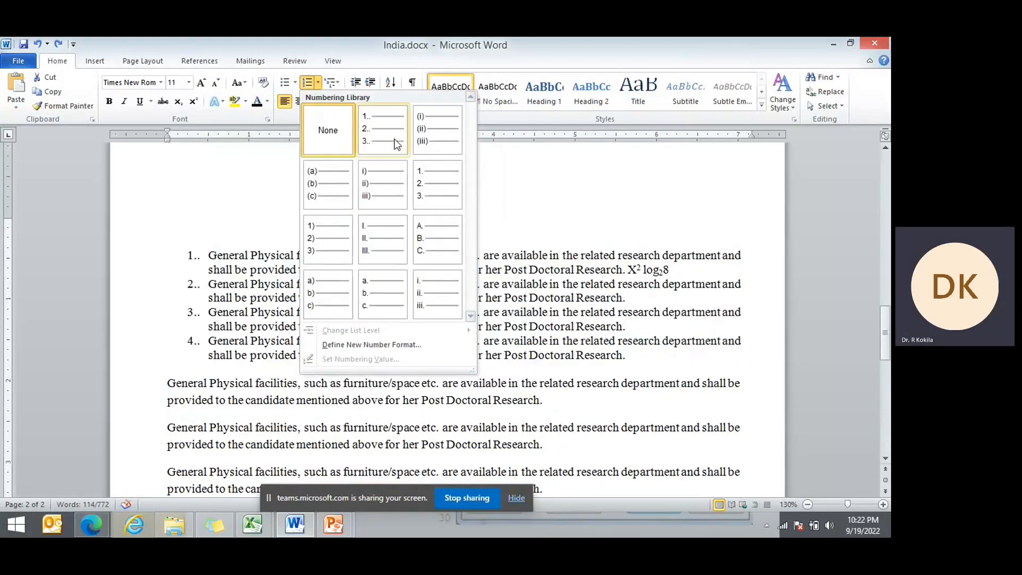
{"action": "left_click", "coordinate": [393, 138]}
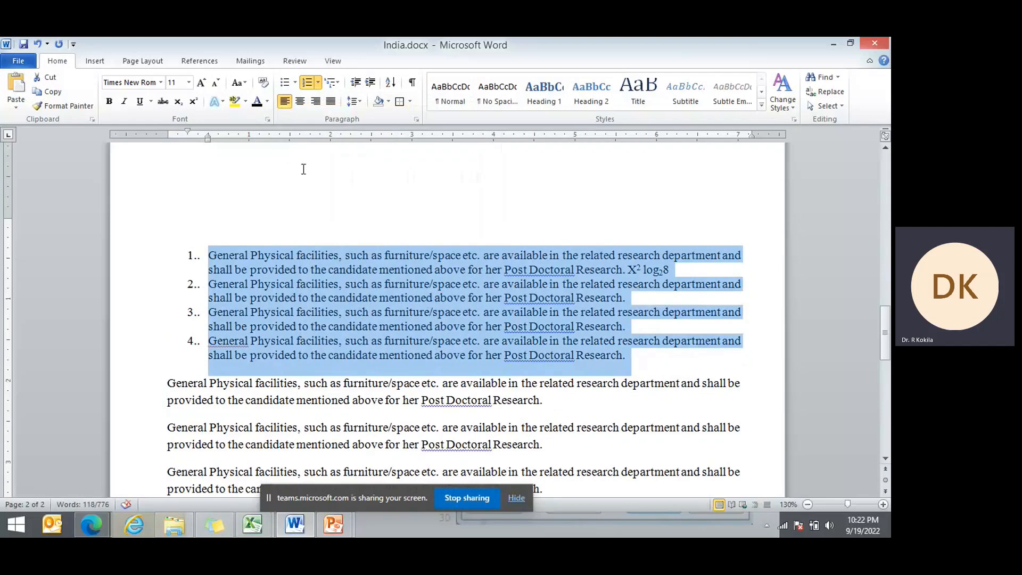
{"action": "left_click", "coordinate": [318, 82]}
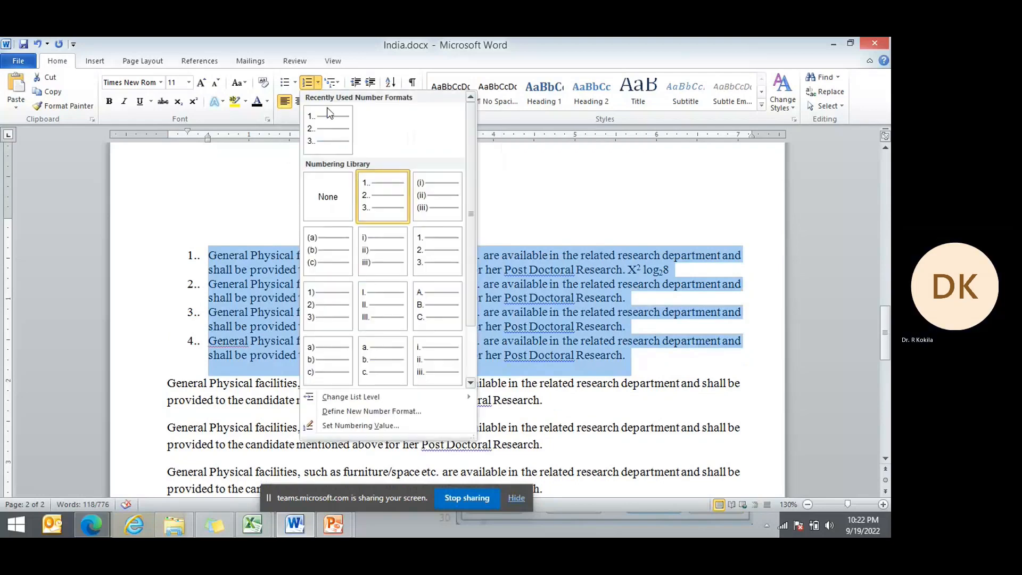
{"action": "left_click", "coordinate": [441, 202]}
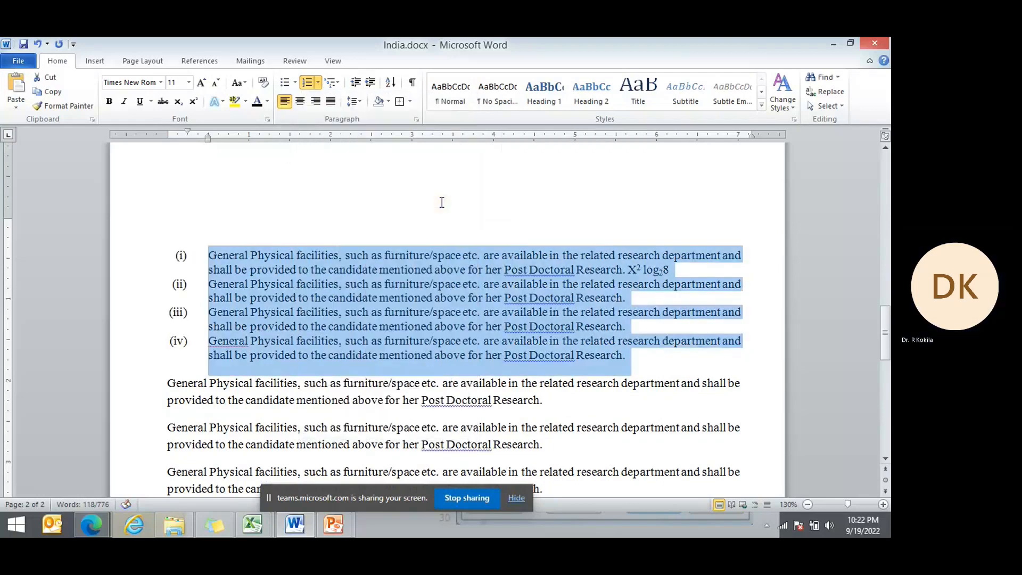
{"action": "left_click", "coordinate": [317, 82]}
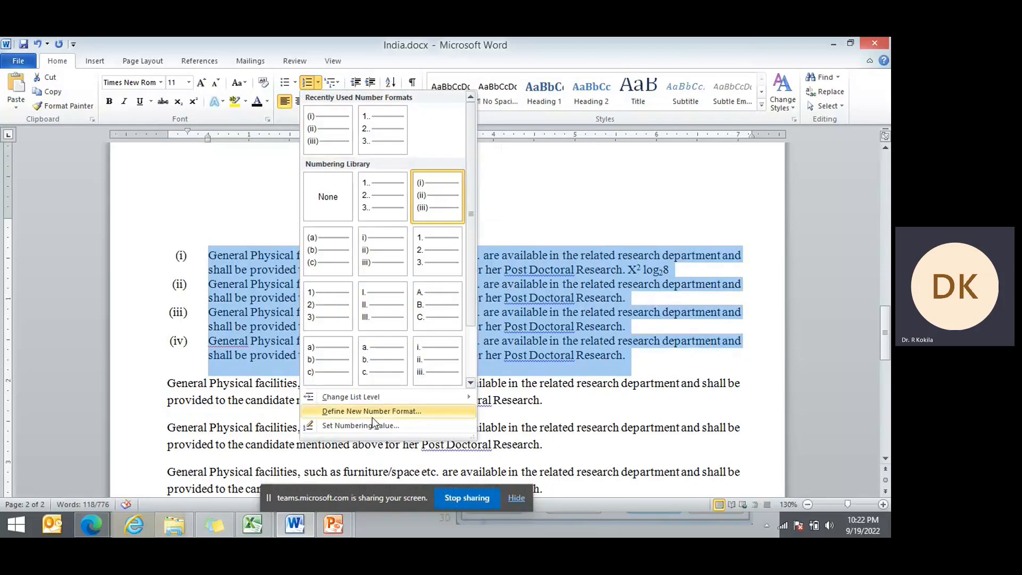
{"action": "left_click", "coordinate": [369, 123]}
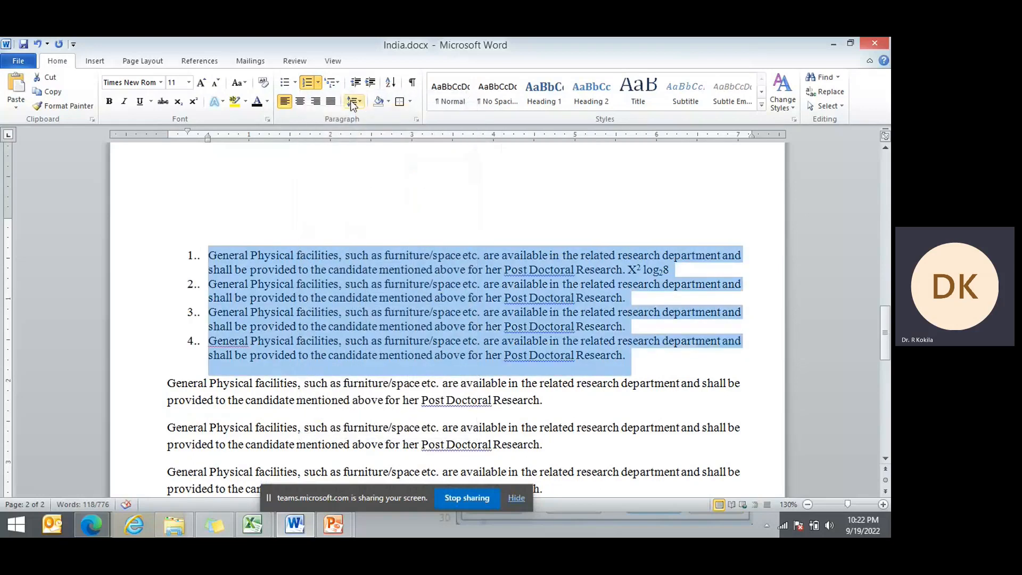
Try starting the numbered list of four paragraphs at 4.
{"action": "left_click", "coordinate": [317, 82]}
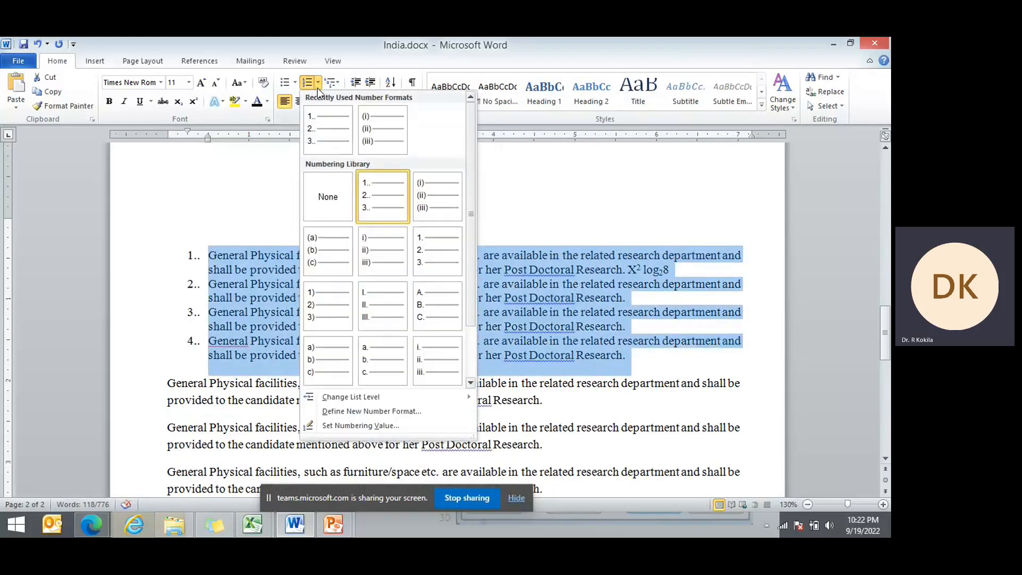
{"action": "left_click", "coordinate": [387, 424]}
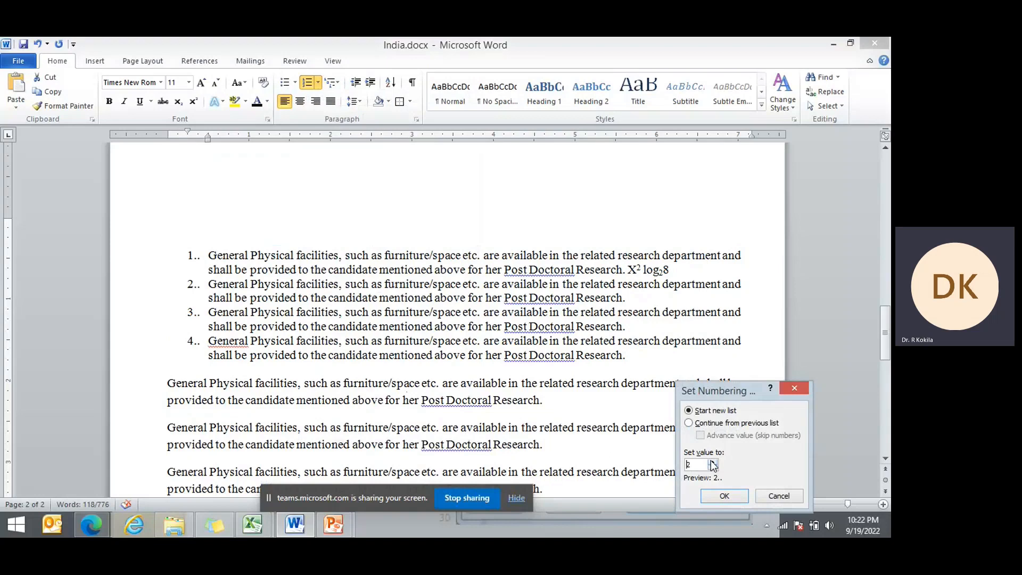
{"action": "left_click", "coordinate": [724, 495]}
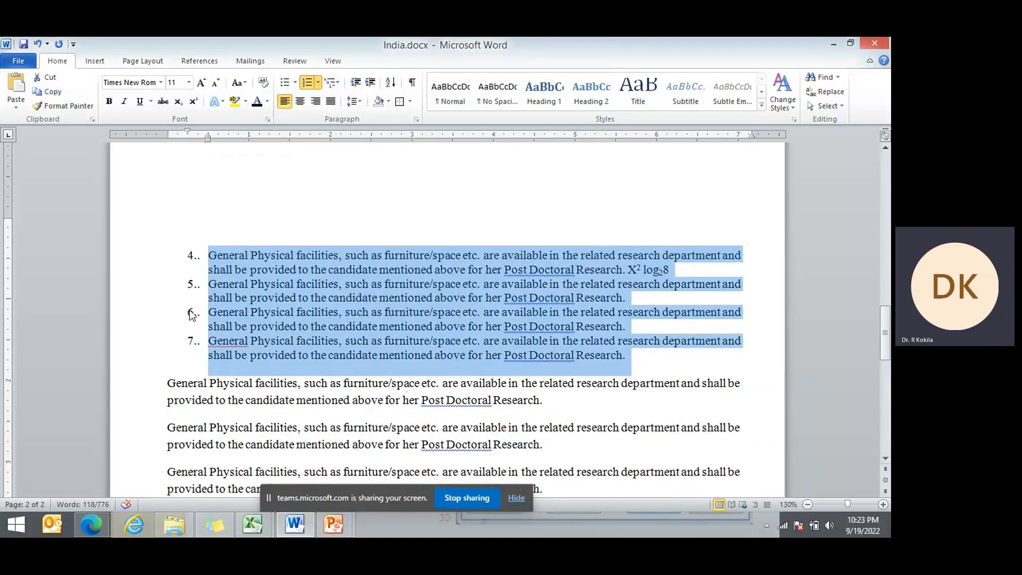
Try starting the numbered list at 9, and undo all numbering on the four paragraphs.
{"action": "left_click", "coordinate": [416, 119]}
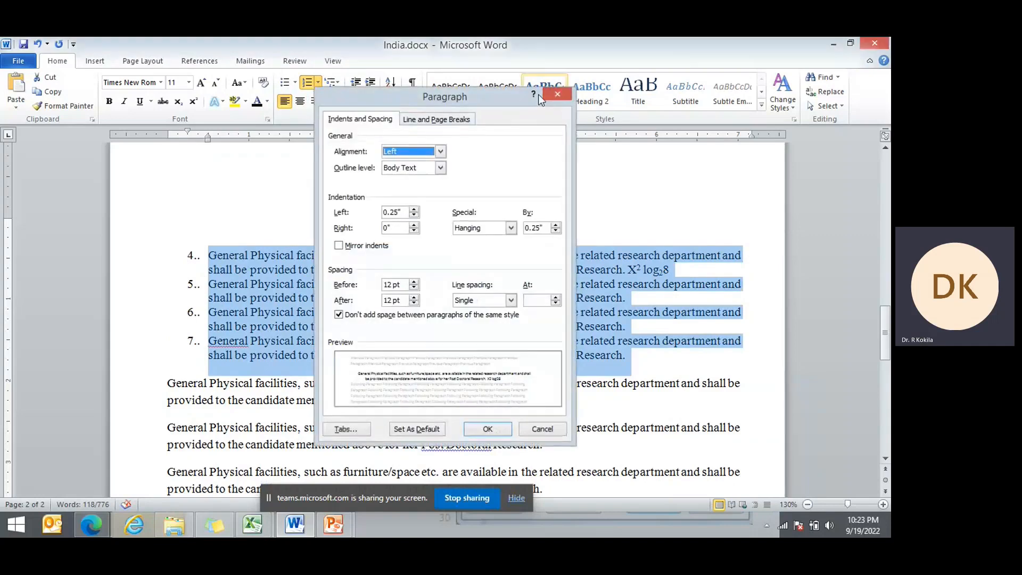
{"action": "left_click", "coordinate": [556, 94]}
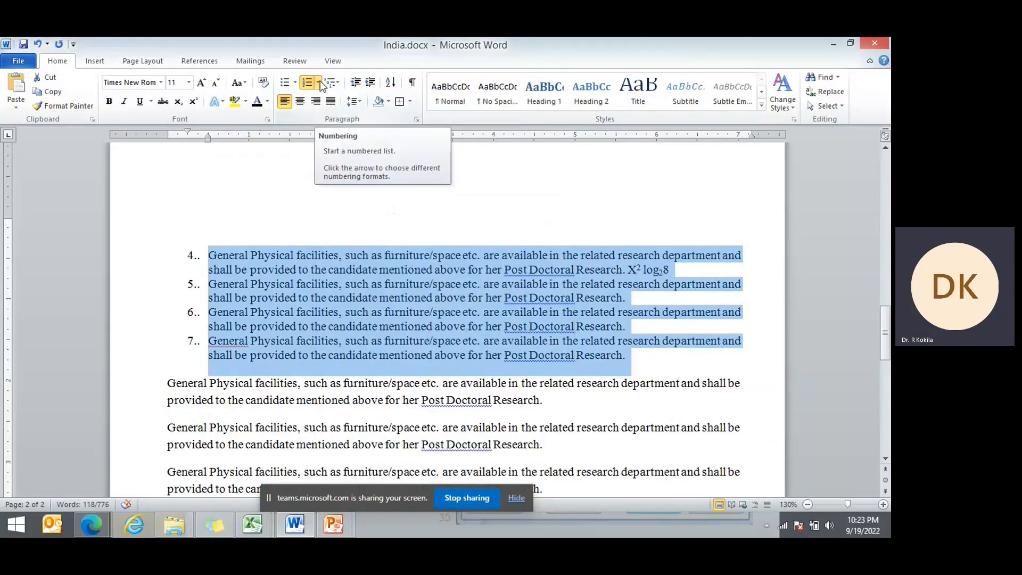
{"action": "left_click", "coordinate": [320, 81]}
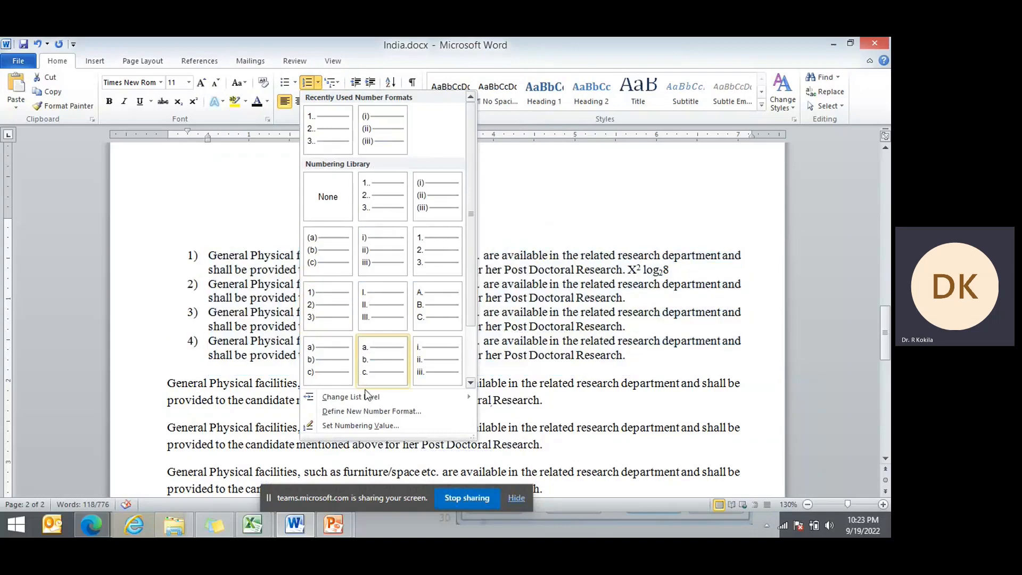
{"action": "left_click", "coordinate": [372, 425]}
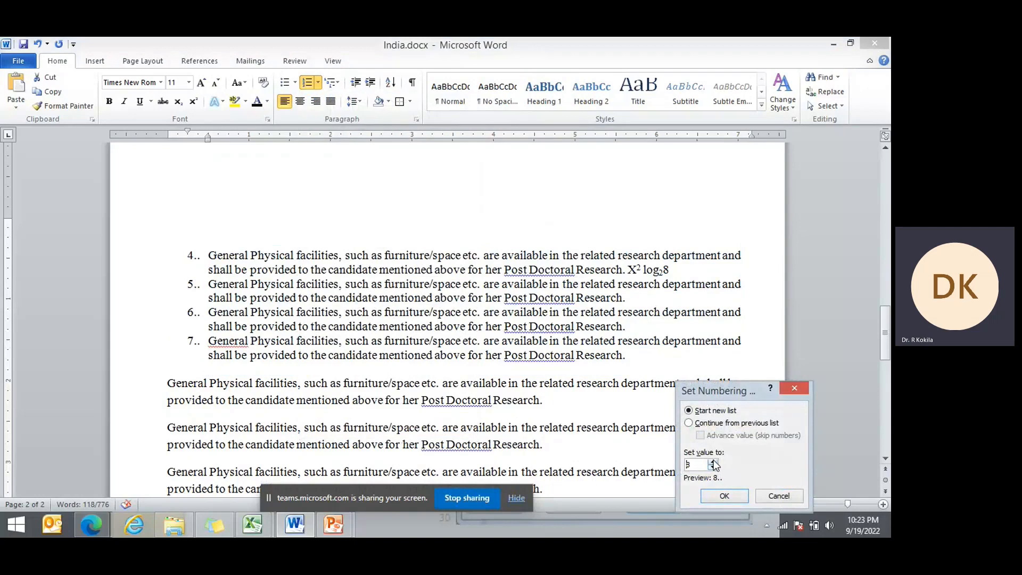
{"action": "left_click", "coordinate": [724, 496]}
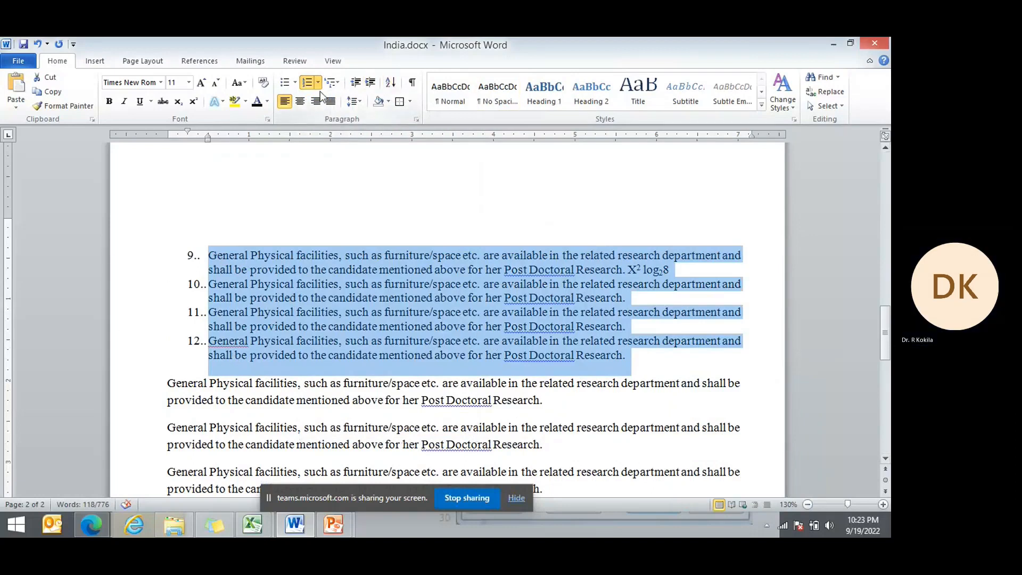
{"action": "left_click", "coordinate": [356, 83]}
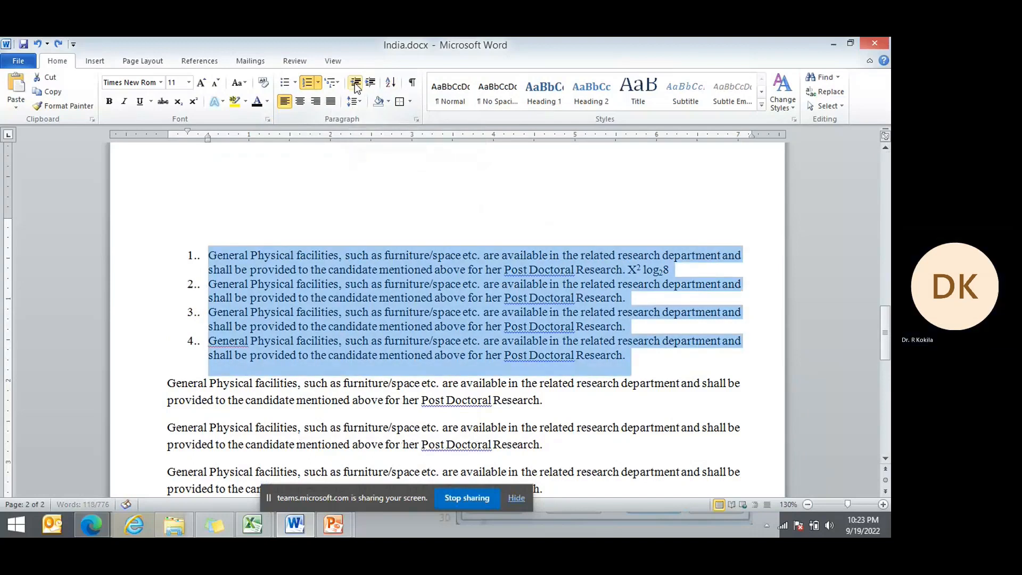
{"action": "left_click", "coordinate": [356, 84]}
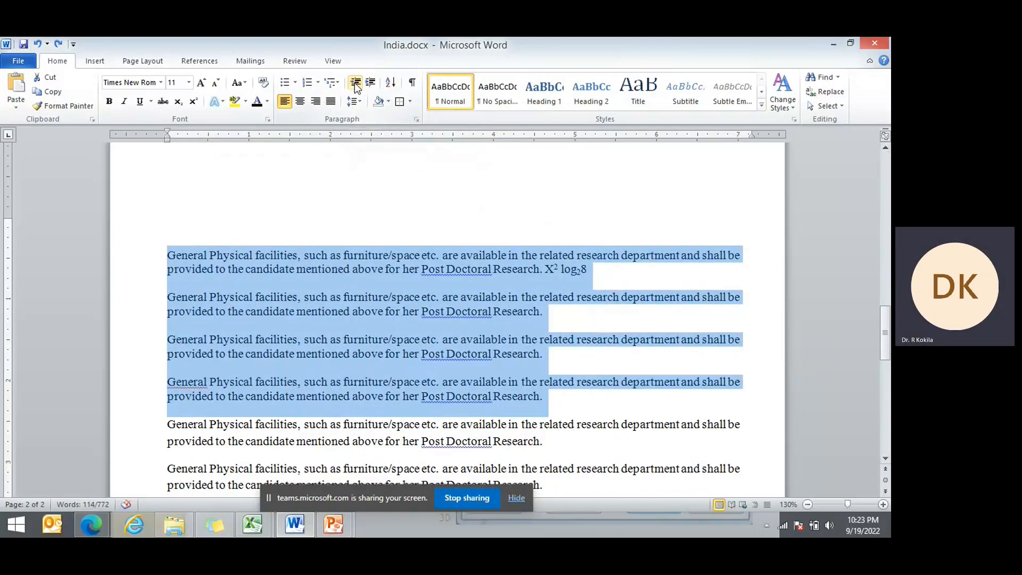
Try increasing the first paragraph's left indent by two levels, and decrease it back to the margin.
{"action": "left_click", "coordinate": [209, 296]}
{"action": "left_click_drag", "start_coordinate": [600, 273], "coordinate": [156, 261]}
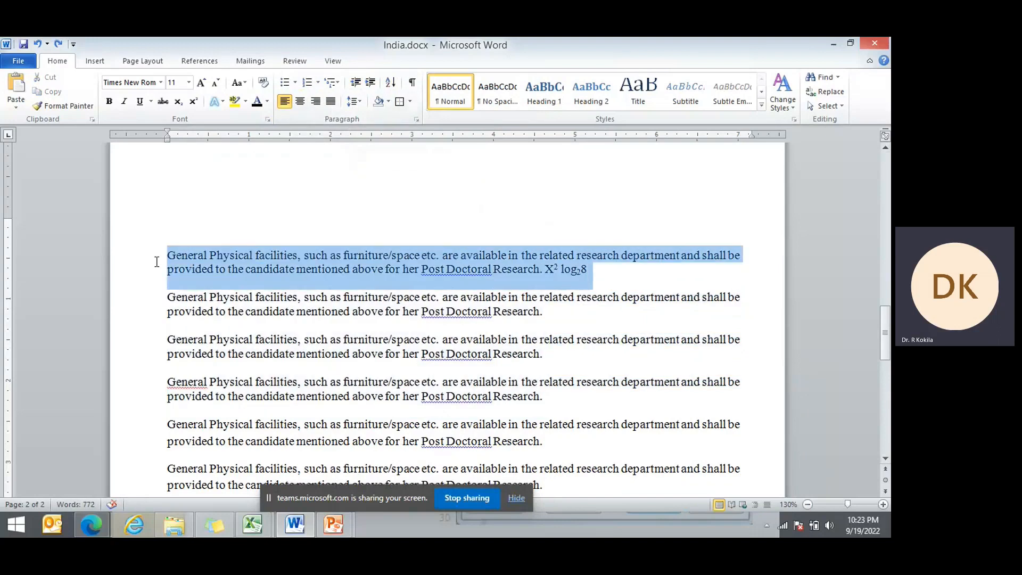
{"action": "left_click", "coordinate": [371, 82]}
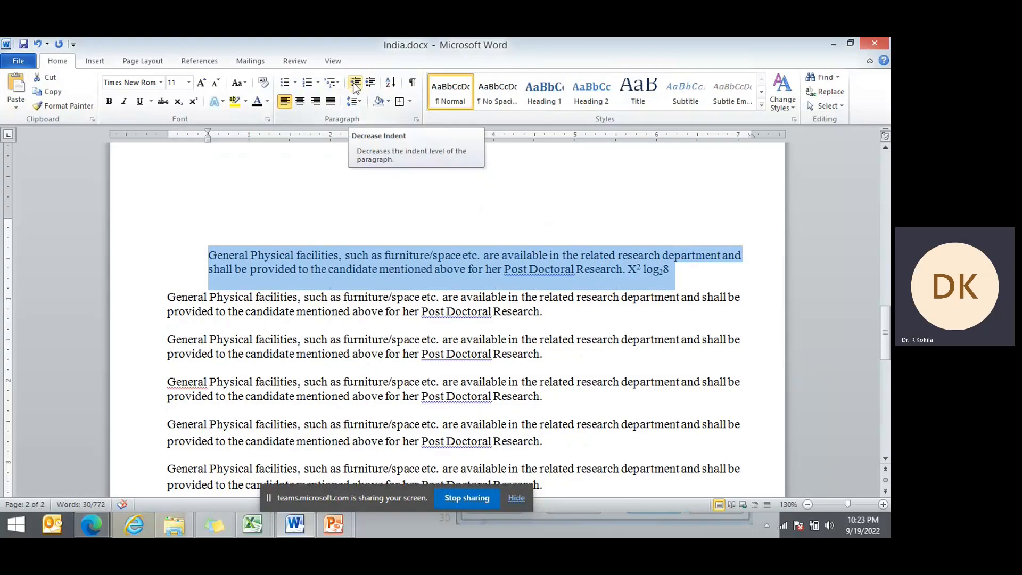
{"action": "left_click", "coordinate": [372, 87]}
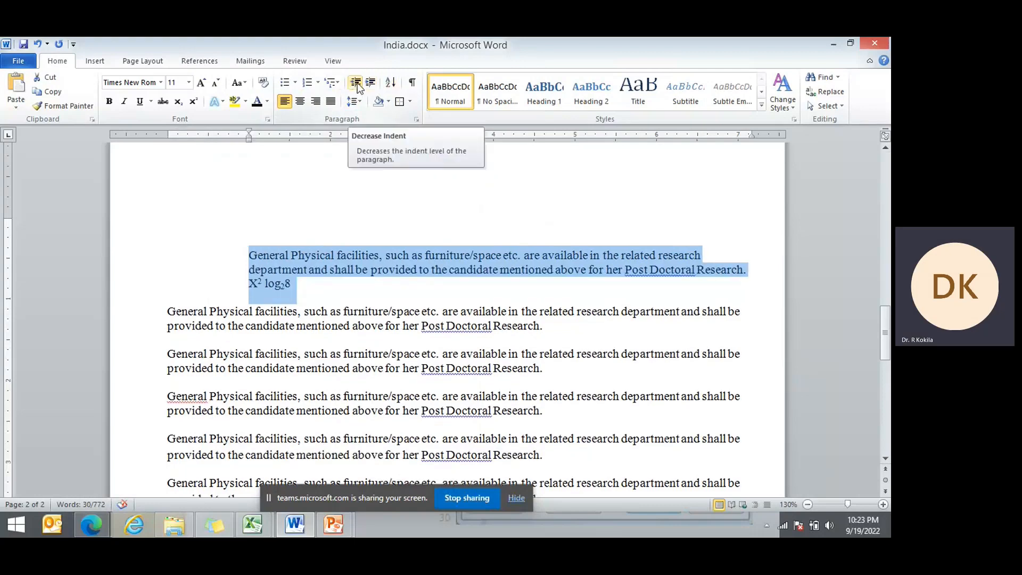
{"action": "left_click", "coordinate": [356, 84]}
{"action": "left_click", "coordinate": [355, 83]}
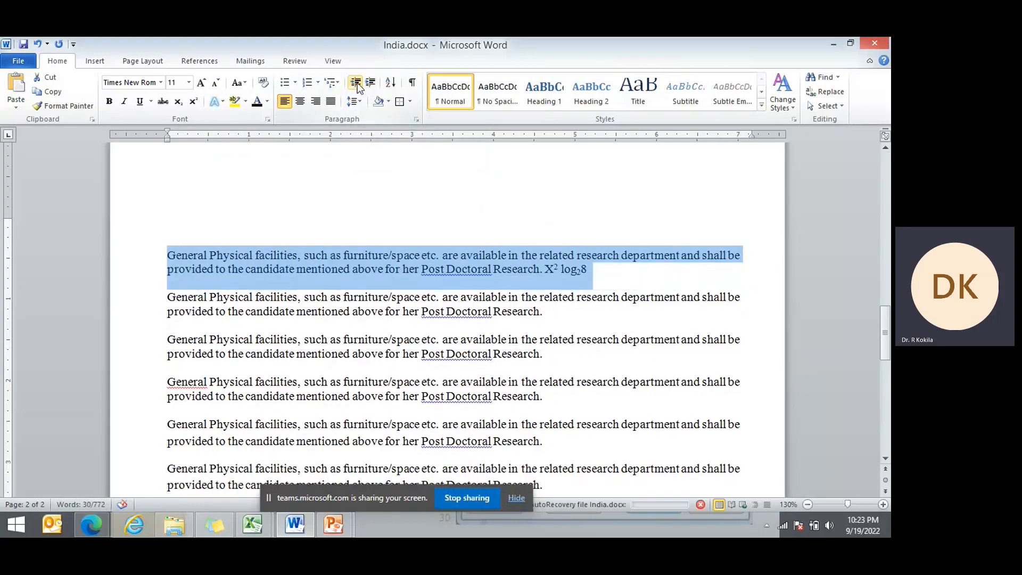
Try an outside border on the first paragraph and on the second separately, and undo both borders.
{"action": "left_click", "coordinate": [426, 253]}
{"action": "left_click", "coordinate": [416, 269]}
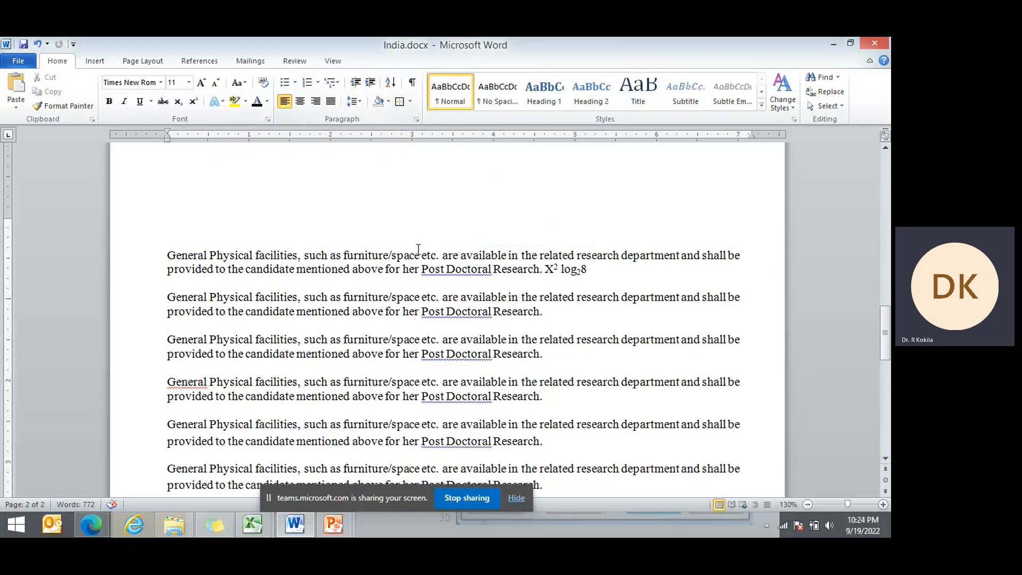
{"action": "left_click", "coordinate": [399, 101]}
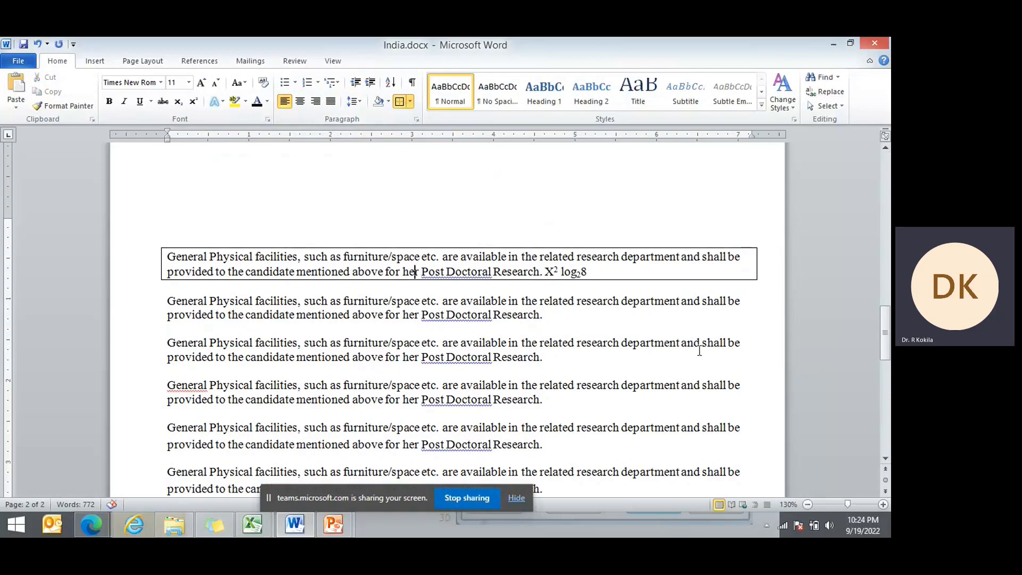
{"action": "left_click_drag", "start_coordinate": [168, 300], "coordinate": [549, 320]}
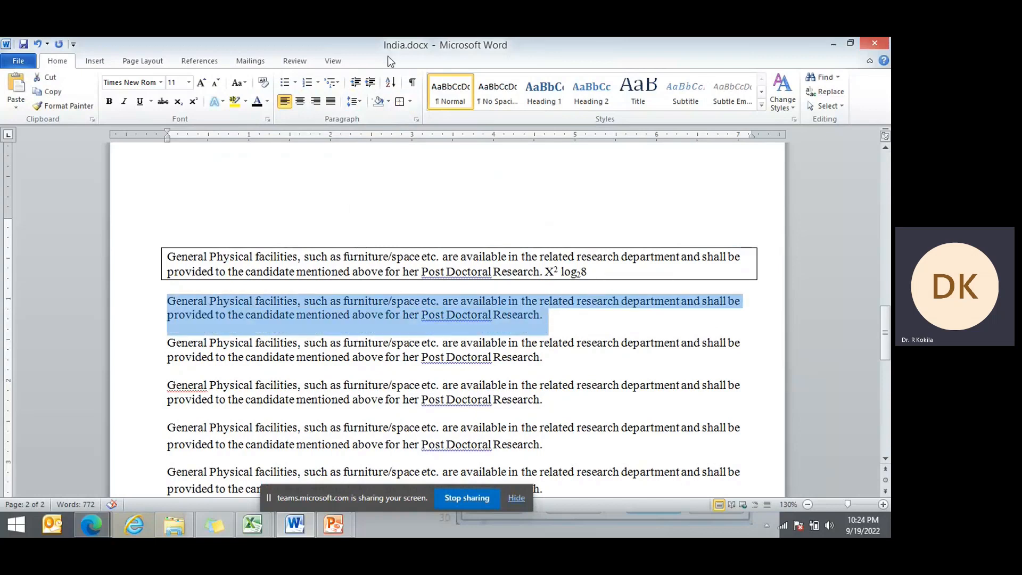
{"action": "left_click", "coordinate": [399, 101]}
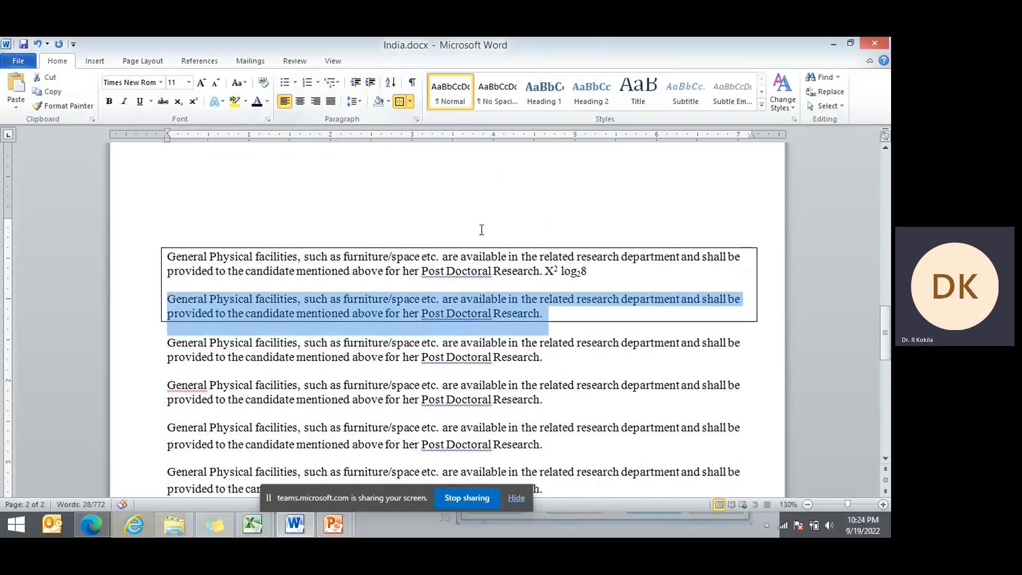
{"action": "key", "text": "ctrl+z"}
{"action": "key", "text": "ctrl+z"}
Add one outside border around the first two paragraphs together.
{"action": "mouse_move", "coordinate": [546, 315]}
{"action": "left_mouse_down"}
{"action": "mouse_move", "coordinate": [371, 268]}
{"action": "mouse_move", "coordinate": [167, 255]}
{"action": "left_mouse_up"}
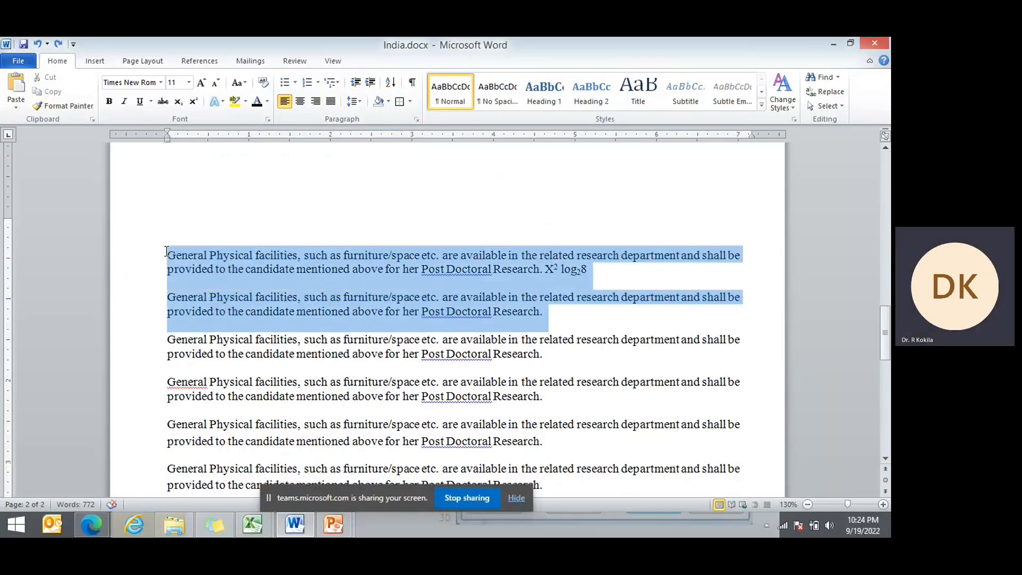
{"action": "left_click", "coordinate": [400, 101]}
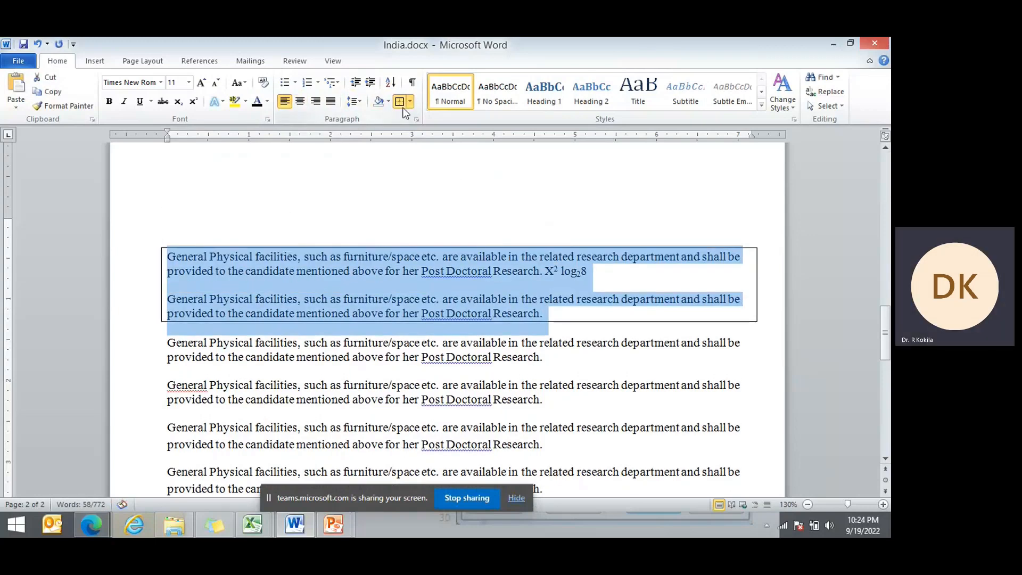
{"action": "left_click", "coordinate": [488, 315]}
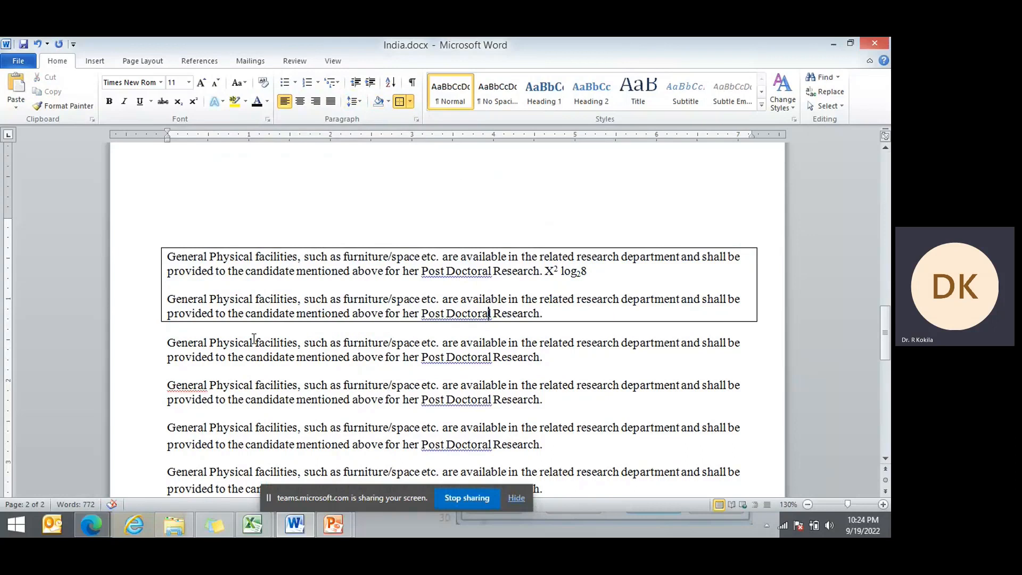
Shade the second bordered paragraph light green and place the cursor in the first paragraph.
{"action": "left_click", "coordinate": [388, 101]}
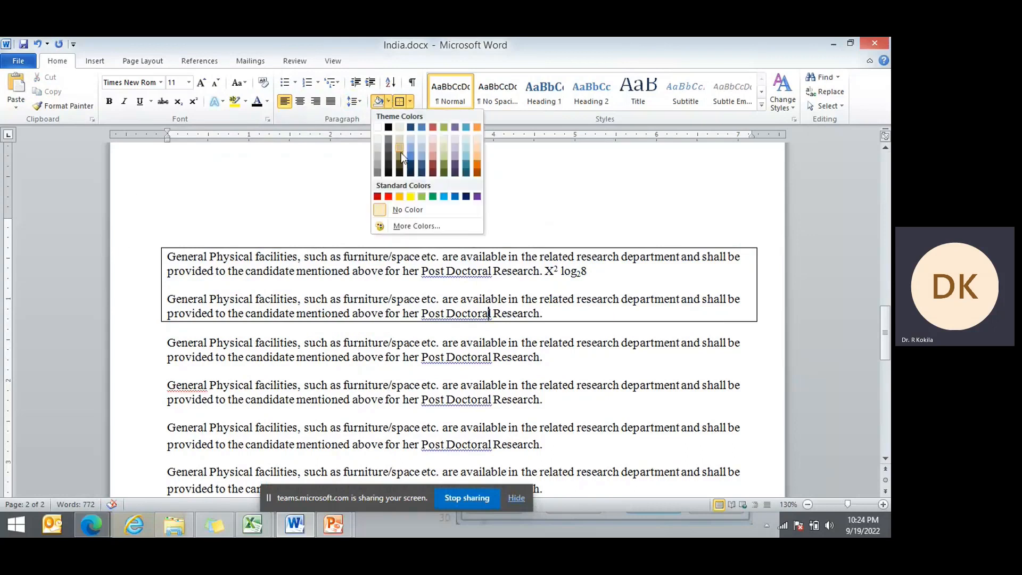
{"action": "left_click", "coordinate": [422, 196]}
{"action": "left_click", "coordinate": [408, 271]}
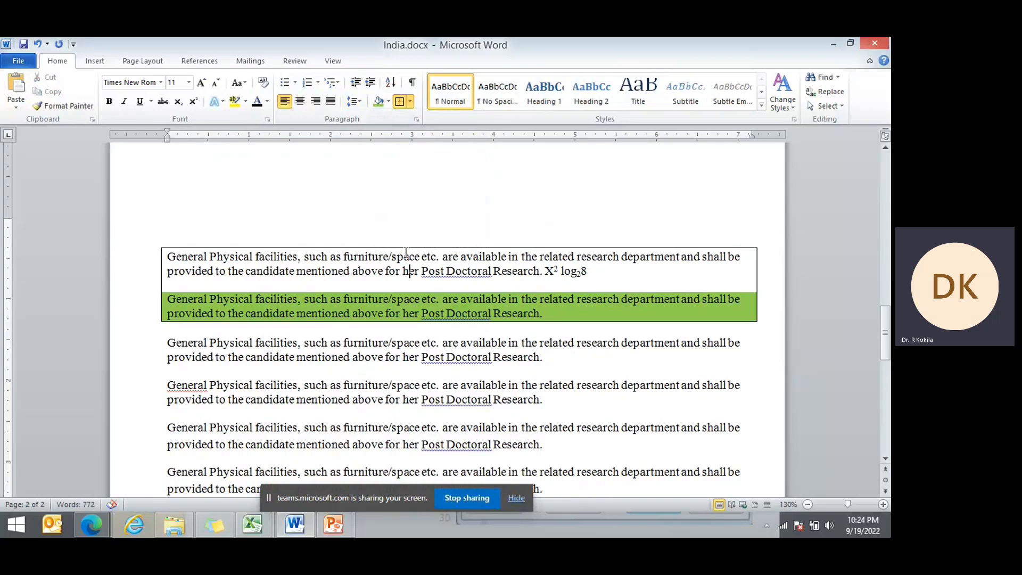
Shade the first bordered paragraph light red.
{"action": "left_click", "coordinate": [378, 100]}
{"action": "left_click", "coordinate": [387, 103]}
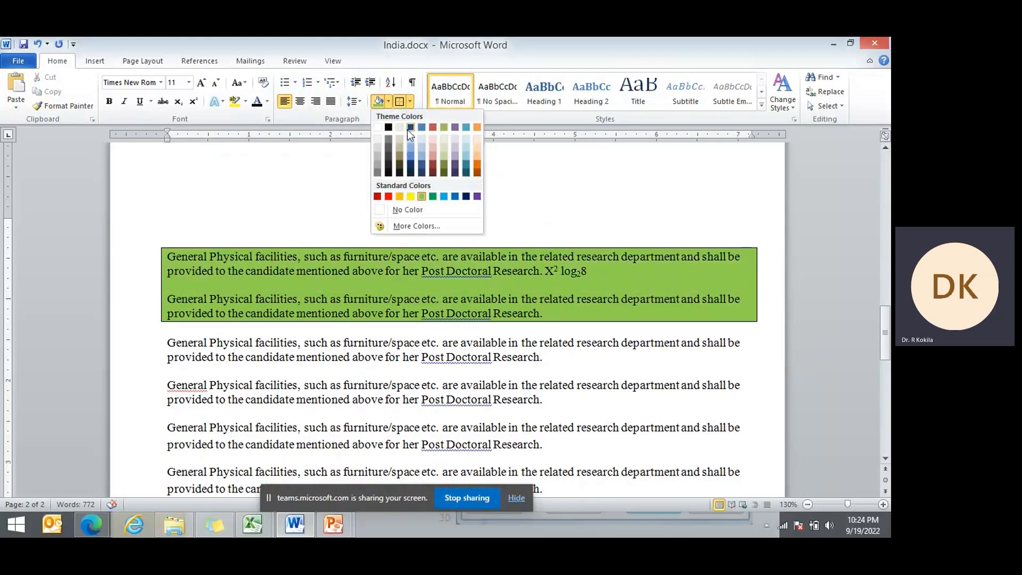
{"action": "left_click", "coordinate": [432, 151]}
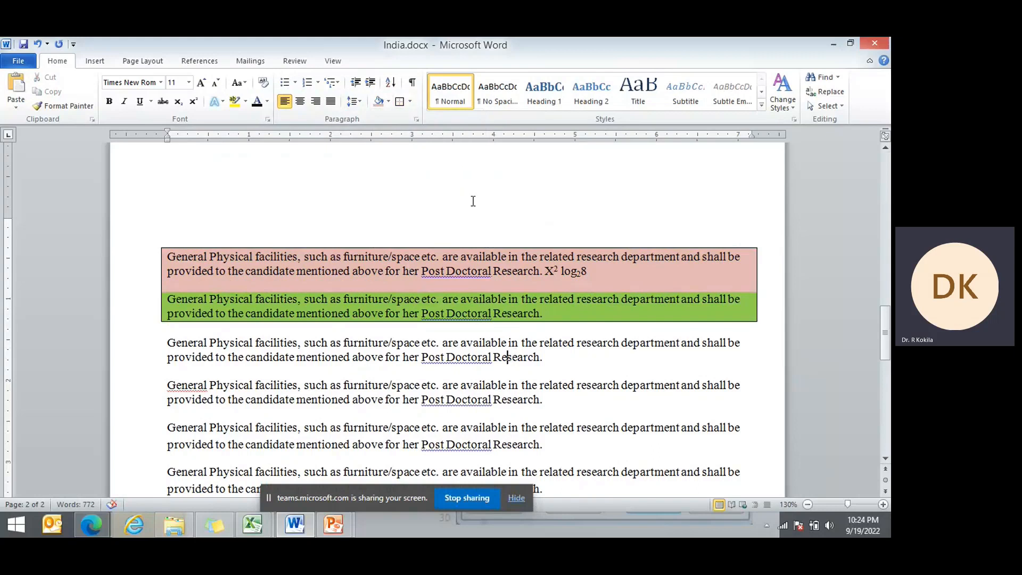
Switch to the PowerPoint slide show and advance through the Paragraph Formatting definitions of border, bulleted list and hanging indent.
{"action": "mouse_move", "coordinate": [333, 524]}
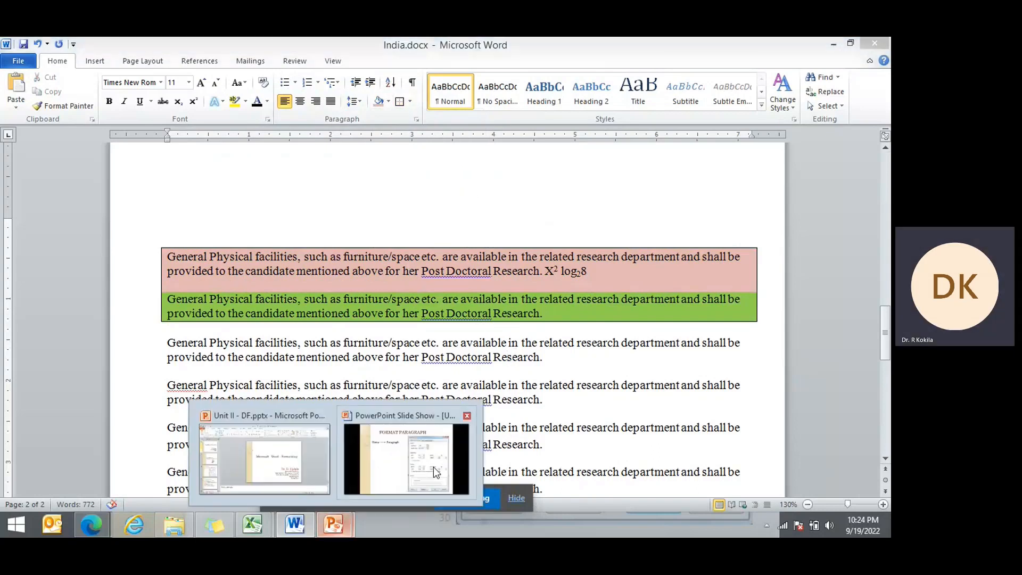
{"action": "left_click", "coordinate": [417, 464]}
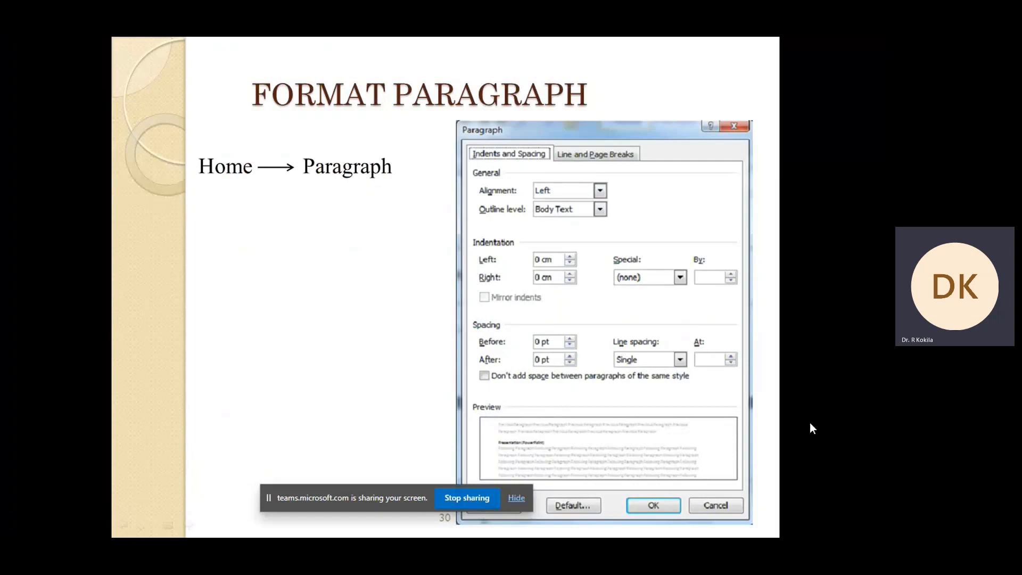
{"action": "key", "text": "Right"}
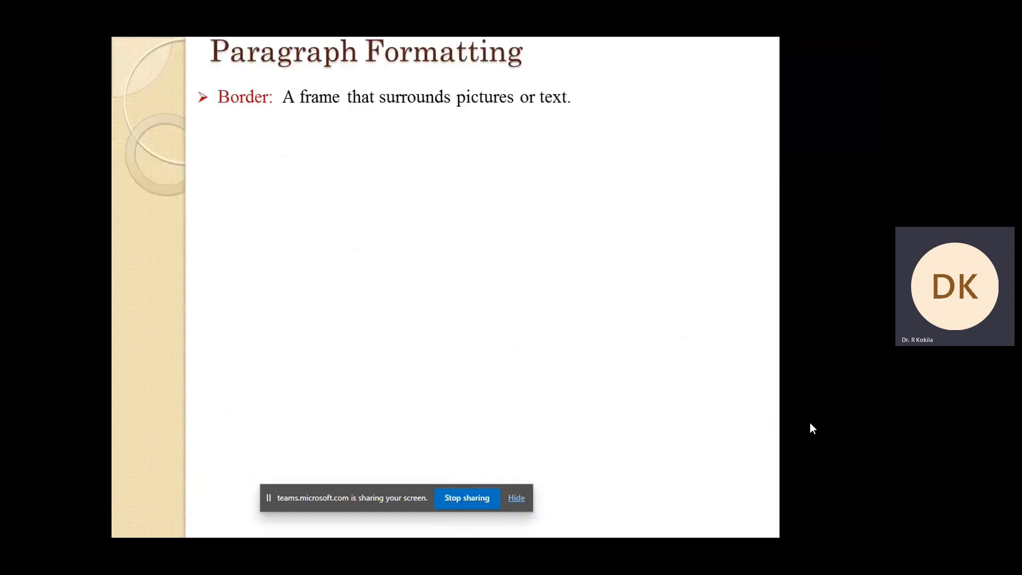
{"action": "key", "text": "Right"}
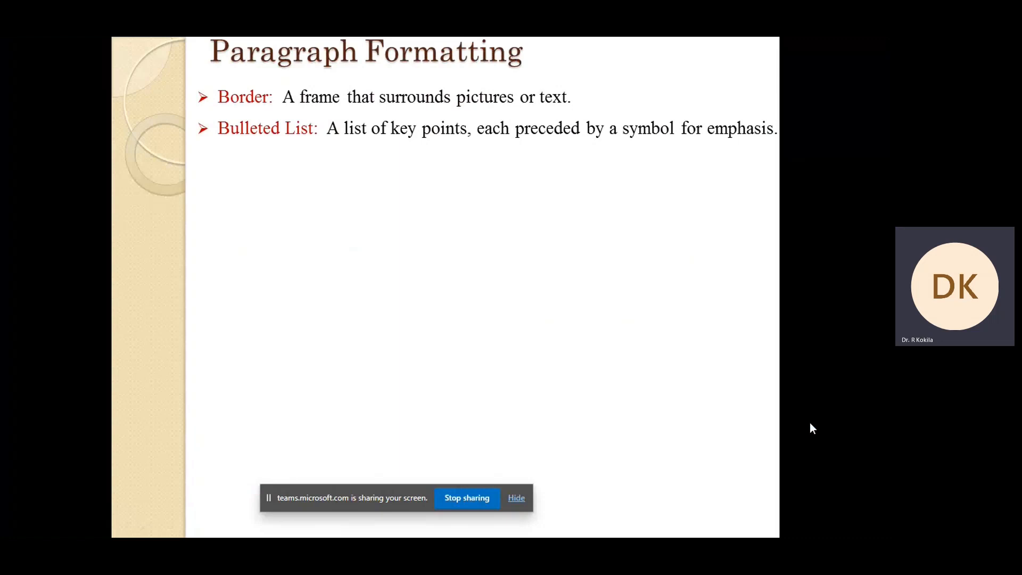
{"action": "key", "text": "Right"}
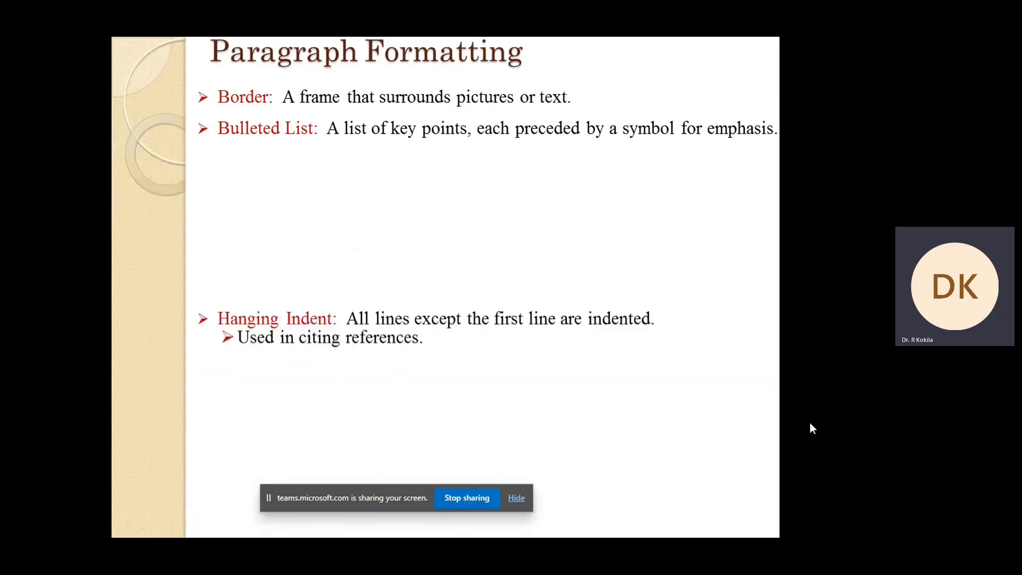
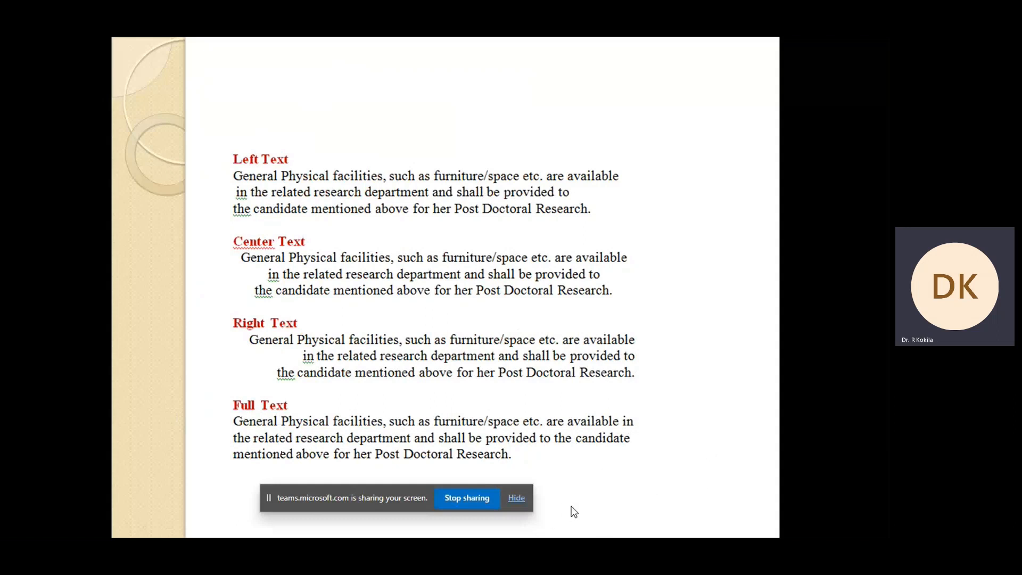
Return to the Word document and undo the recent shading, border and indent changes on the first two paragraphs.
{"action": "key", "text": "alt+Tab"}
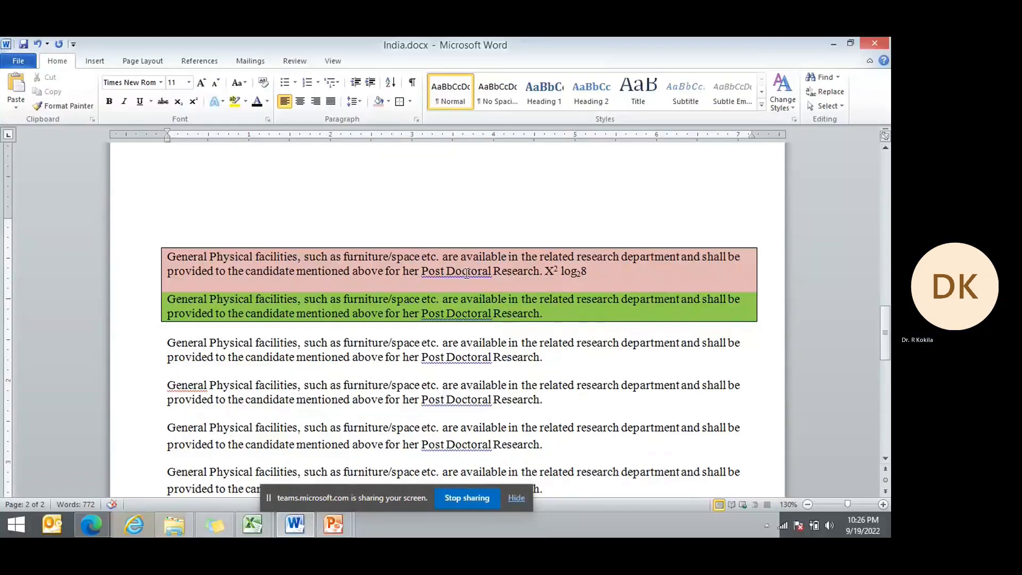
{"action": "left_click", "coordinate": [404, 359]}
{"action": "key", "text": "ctrl+z"}
{"action": "key", "text": "ctrl+z"}
{"action": "key", "text": "ctrl+z"}
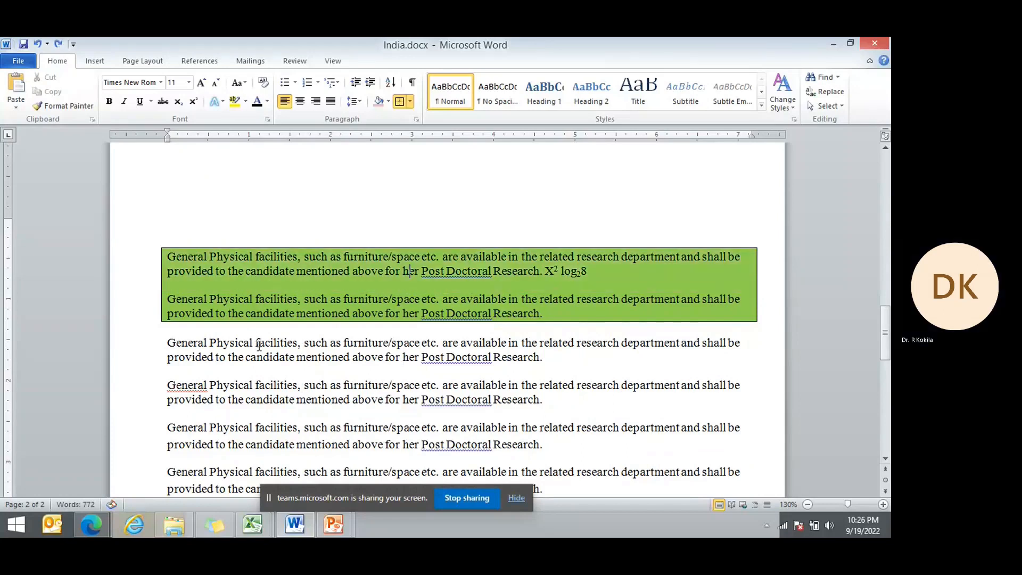
{"action": "key", "text": "ctrl+z"}
{"action": "key", "text": "ctrl+z"}
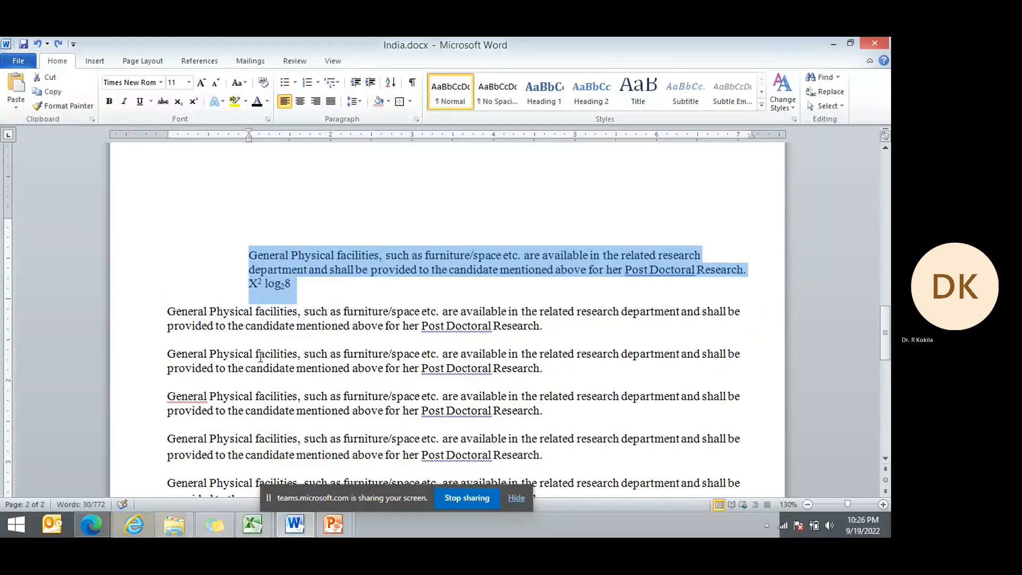
Decrease the first paragraph's left indent by two levels, back to the margin.
{"action": "left_click", "coordinate": [356, 82]}
{"action": "left_click", "coordinate": [355, 82]}
{"action": "left_click", "coordinate": [310, 339]}
Try justified alignment on the first paragraph, and return it to left alignment.
{"action": "left_click_drag", "start_coordinate": [587, 272], "coordinate": [179, 256]}
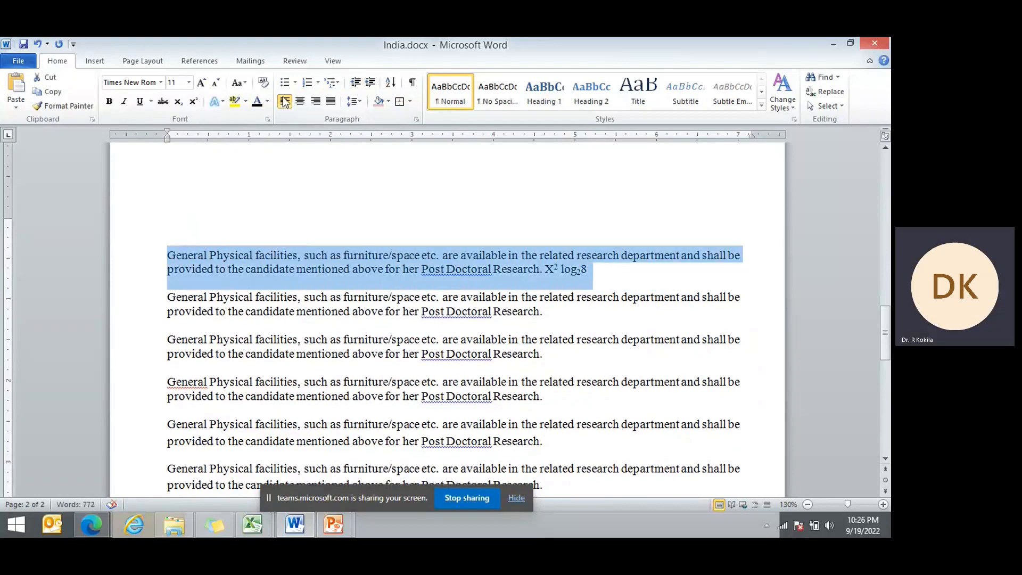
{"action": "key", "text": "ctrl+j"}
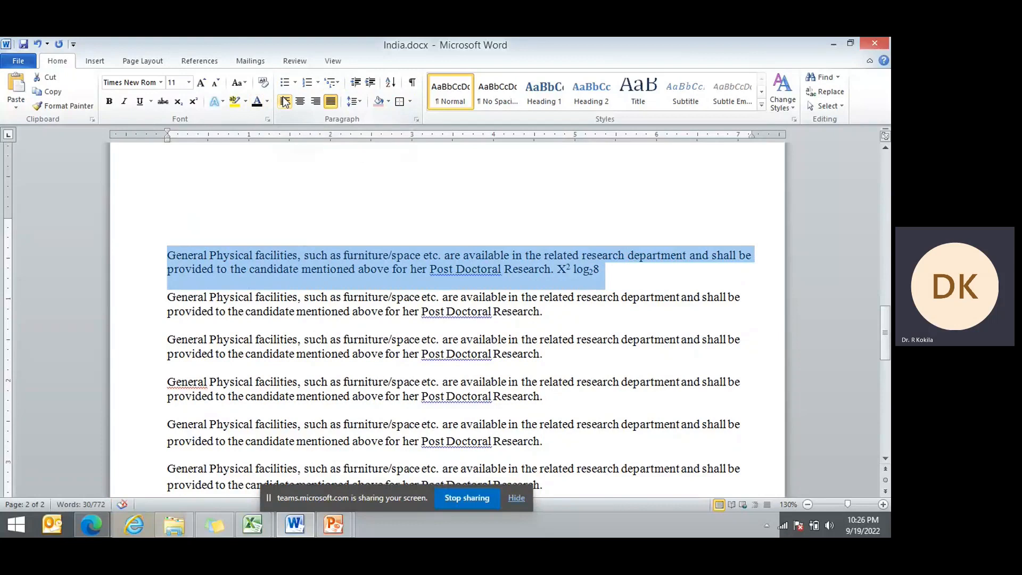
{"action": "left_click", "coordinate": [285, 102]}
Align the second paragraph to the right and deselect it.
{"action": "left_click_drag", "start_coordinate": [160, 299], "coordinate": [546, 315]}
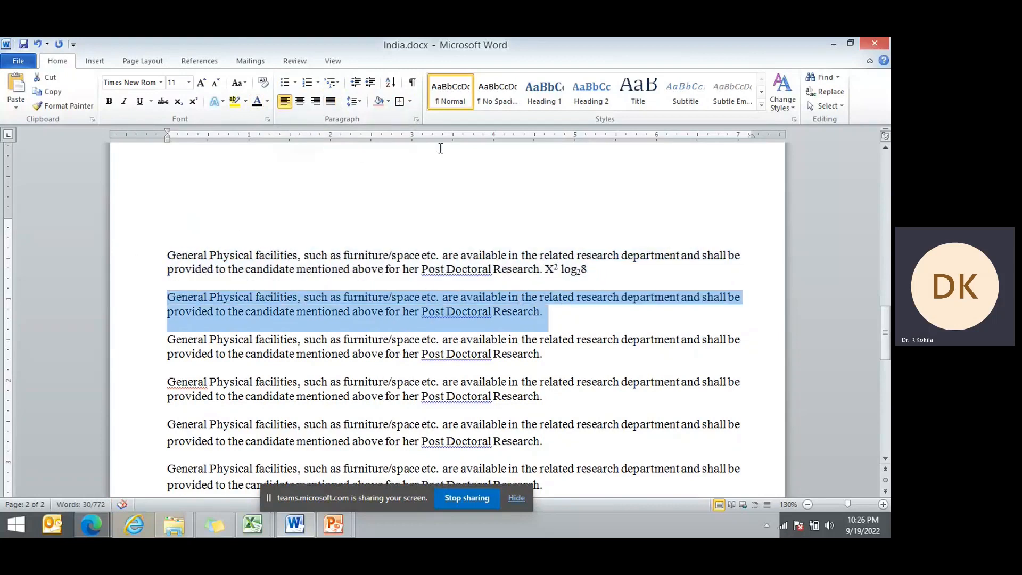
{"action": "left_click", "coordinate": [315, 101]}
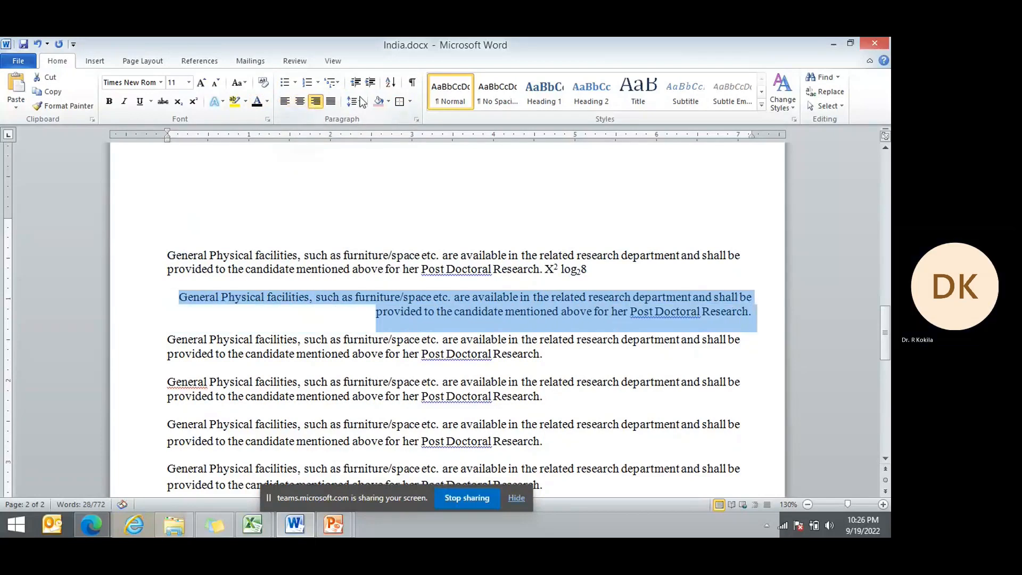
{"action": "left_click", "coordinate": [598, 335]}
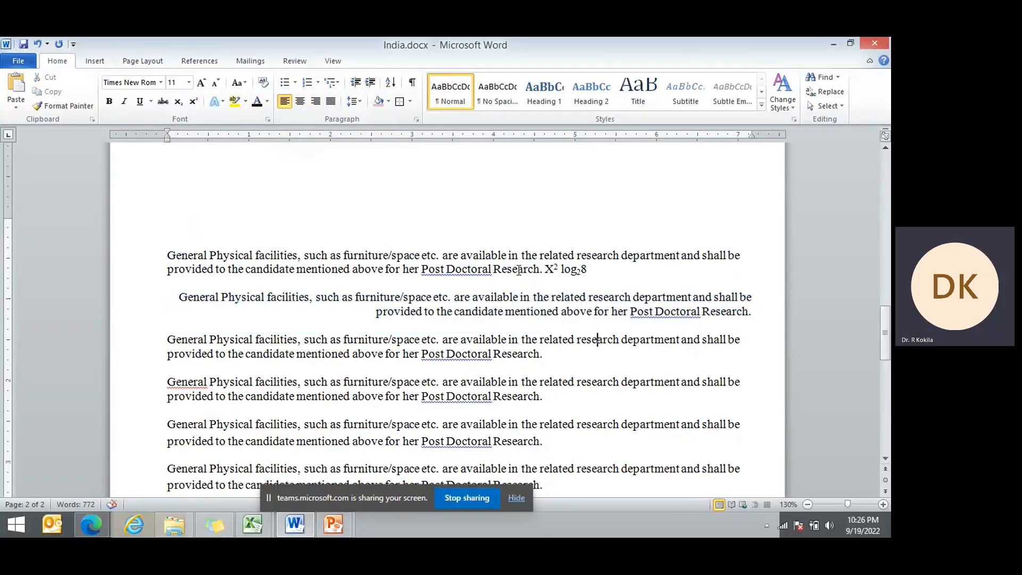
Try right alignment on the third paragraph, and center it instead.
{"action": "left_click", "coordinate": [167, 257]}
{"action": "left_click_drag", "start_coordinate": [167, 341], "coordinate": [545, 367]}
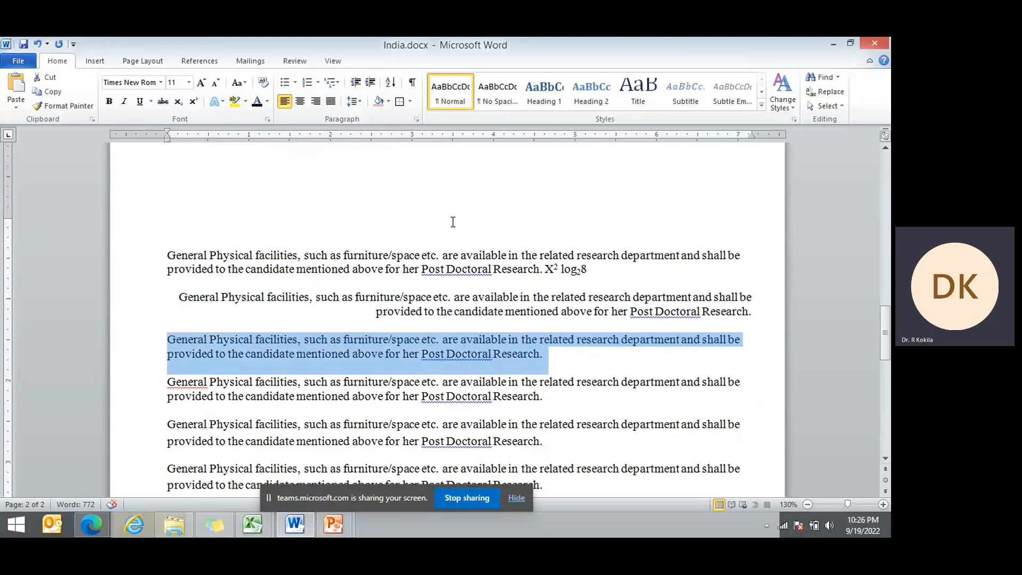
{"action": "left_click", "coordinate": [315, 101]}
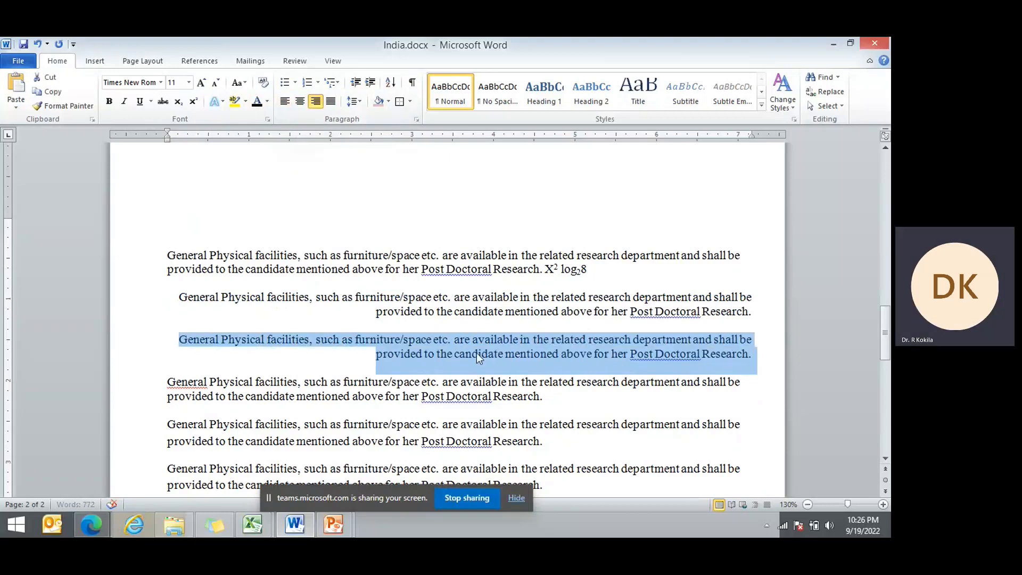
{"action": "left_click", "coordinate": [302, 102]}
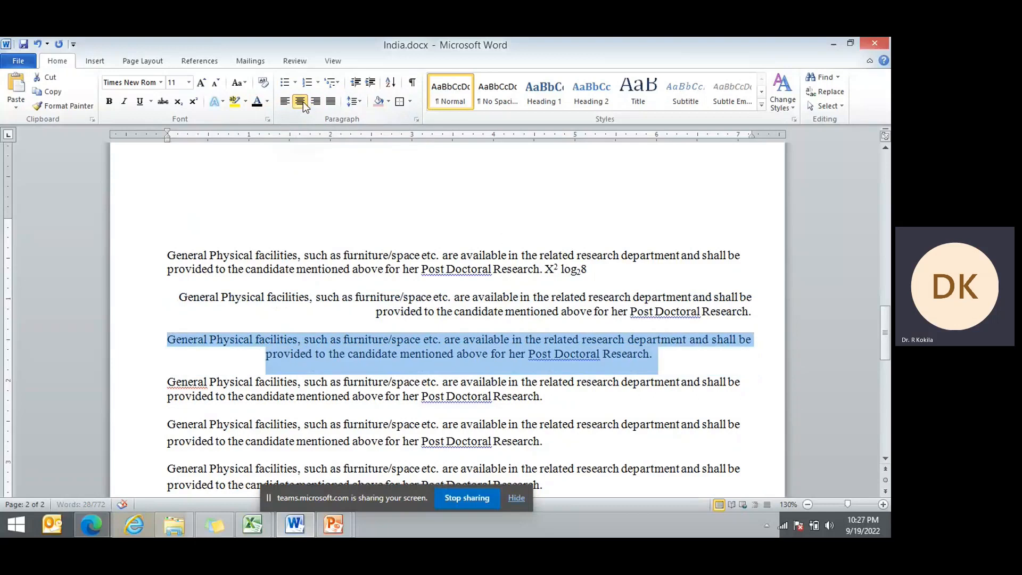
Justify the fourth paragraph and deselect it.
{"action": "left_click", "coordinate": [471, 387]}
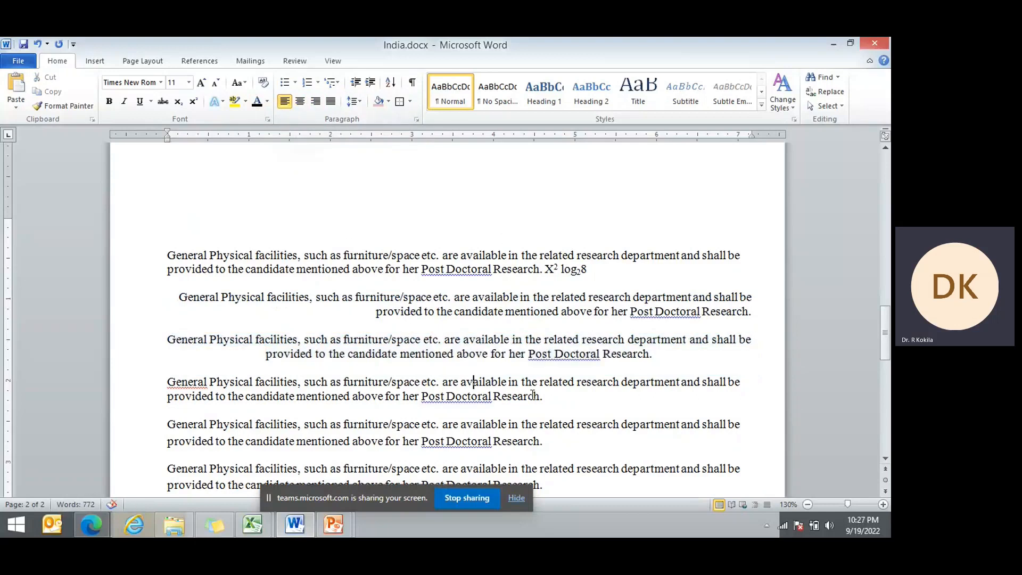
{"action": "left_click_drag", "start_coordinate": [550, 399], "coordinate": [174, 381]}
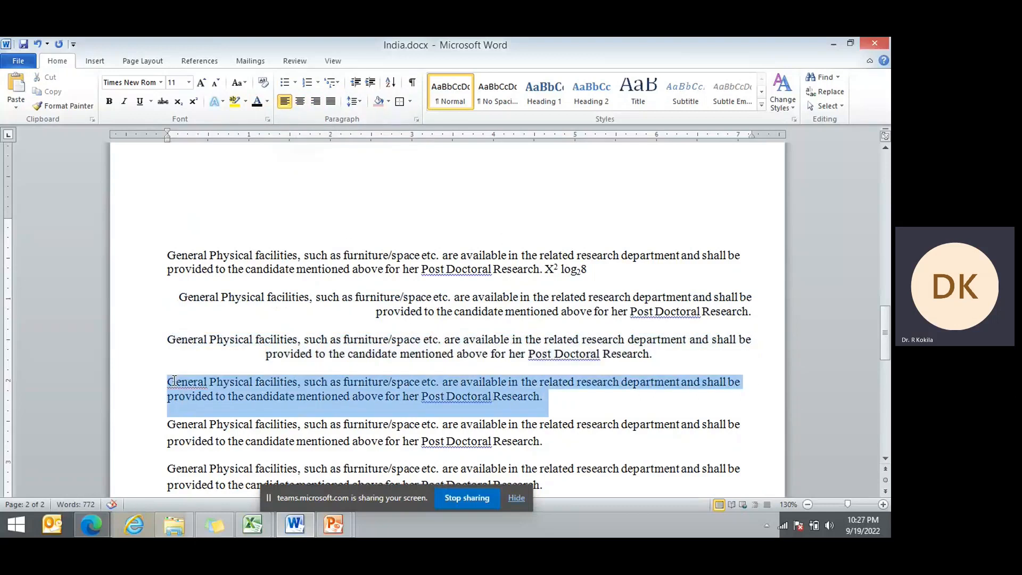
{"action": "left_click", "coordinate": [330, 102]}
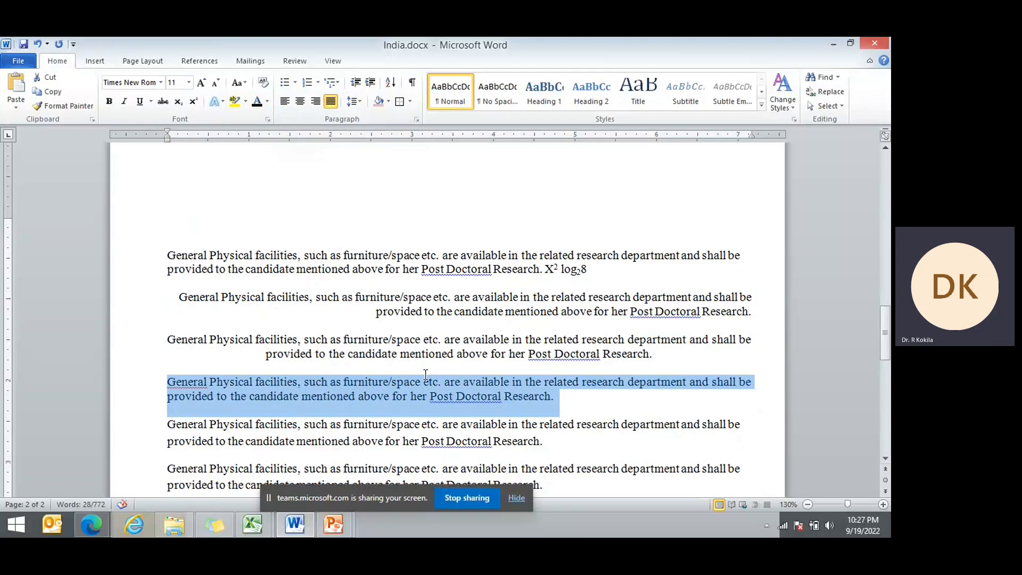
{"action": "left_click", "coordinate": [306, 420]}
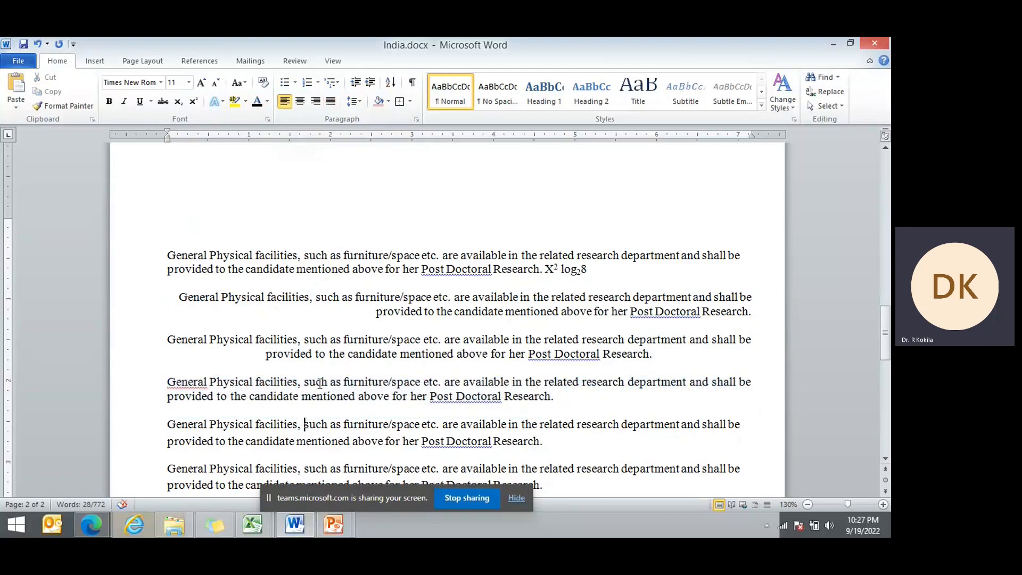
Justify all the remaining paragraphs from the fifth to the end of the document.
{"action": "scroll", "coordinate": [319, 383], "scroll_direction": "down", "scroll_amount": 1}
{"action": "left_click_drag", "start_coordinate": [151, 343], "coordinate": [206, 305]}
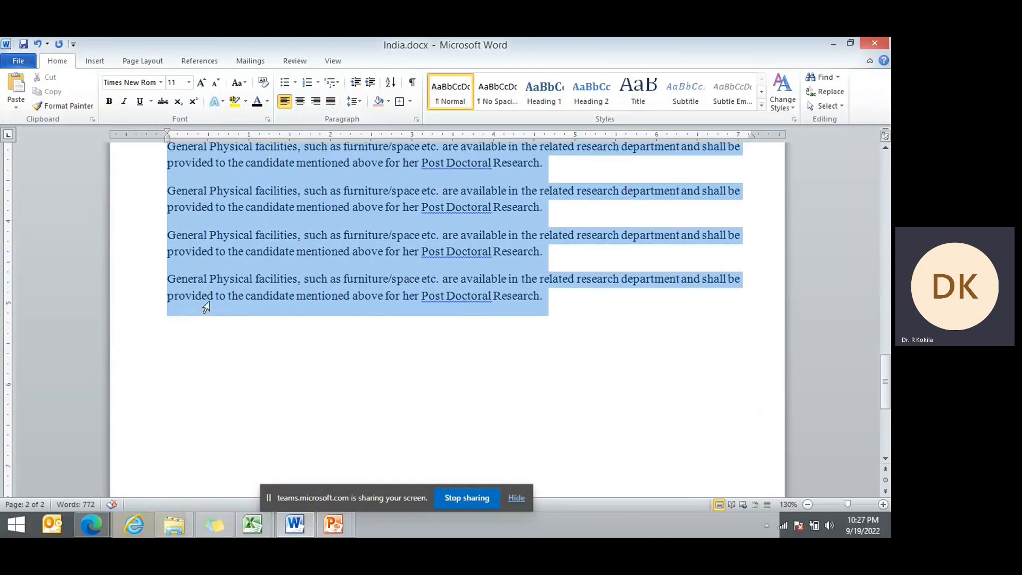
{"action": "left_click", "coordinate": [334, 105]}
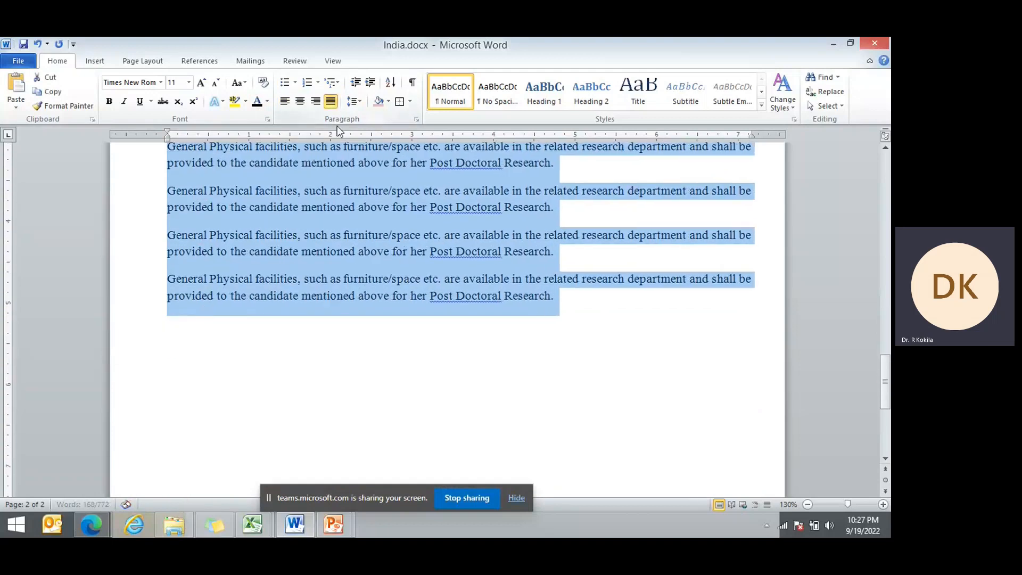
{"action": "left_click", "coordinate": [454, 347]}
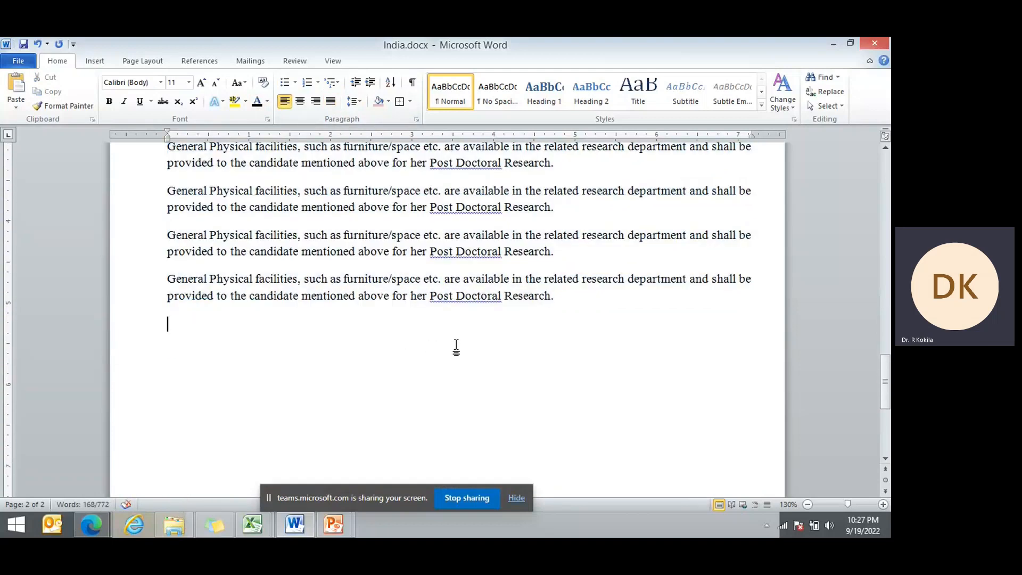
Add a centered "Hello" line below the fourth paragraph, with an empty line above it.
{"action": "scroll", "coordinate": [463, 335], "scroll_direction": "up", "scroll_amount": 5}
{"action": "scroll", "coordinate": [590, 365], "scroll_direction": "down", "scroll_amount": 3}
{"action": "left_click", "coordinate": [564, 321]}
{"action": "key", "text": "Return"}
{"action": "key", "text": "Return"}
{"action": "type", "text": "Hello"}
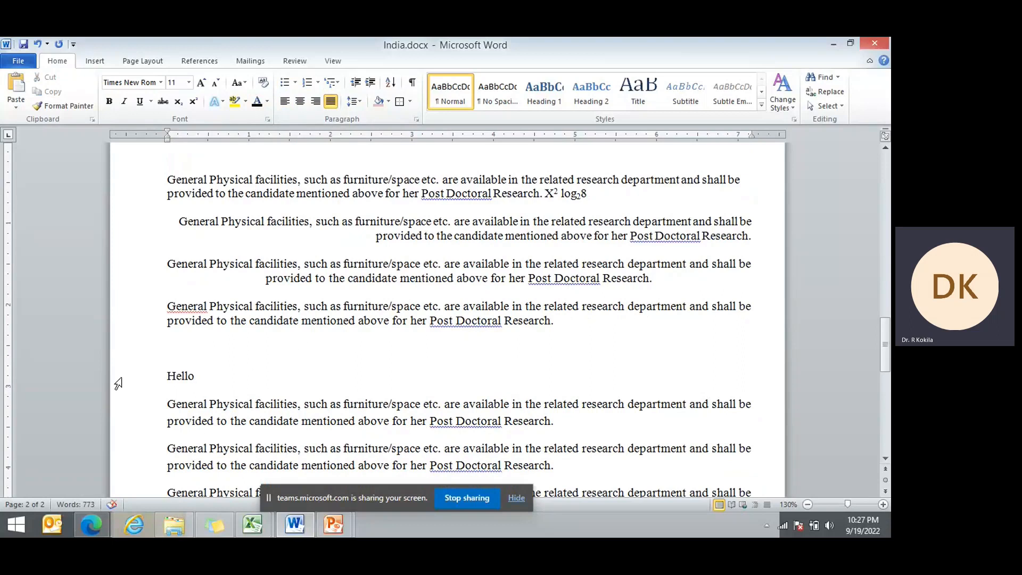
{"action": "left_click", "coordinate": [118, 378]}
{"action": "left_click", "coordinate": [300, 101]}
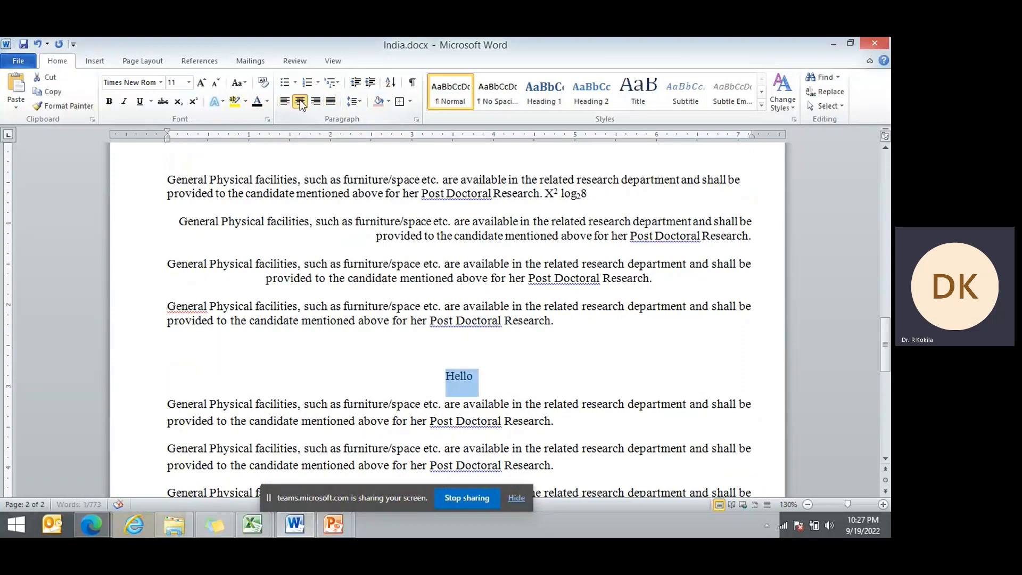
Make the "Hello" line bold and italic, and enlarge it to 20 pt.
{"action": "left_click", "coordinate": [108, 103]}
{"action": "left_click", "coordinate": [125, 101]}
{"action": "left_click", "coordinate": [215, 83]}
{"action": "left_click", "coordinate": [201, 83]}
{"action": "left_click", "coordinate": [202, 83]}
{"action": "left_click", "coordinate": [201, 84]}
{"action": "left_click", "coordinate": [201, 83]}
{"action": "left_click", "coordinate": [202, 83]}
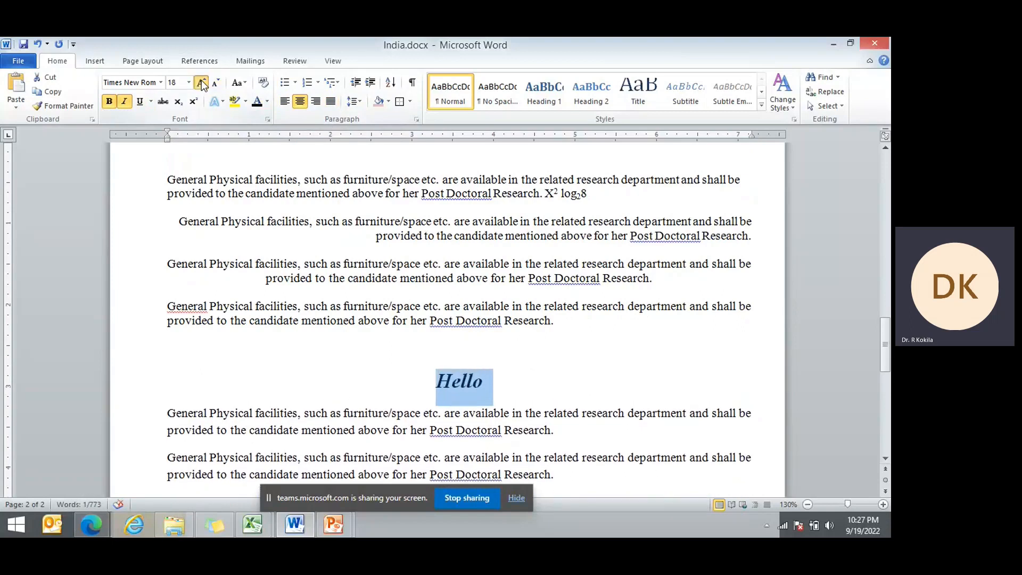
{"action": "left_click", "coordinate": [202, 84]}
{"action": "left_click", "coordinate": [550, 375]}
{"action": "scroll", "coordinate": [547, 376], "scroll_direction": "down", "scroll_amount": 3}
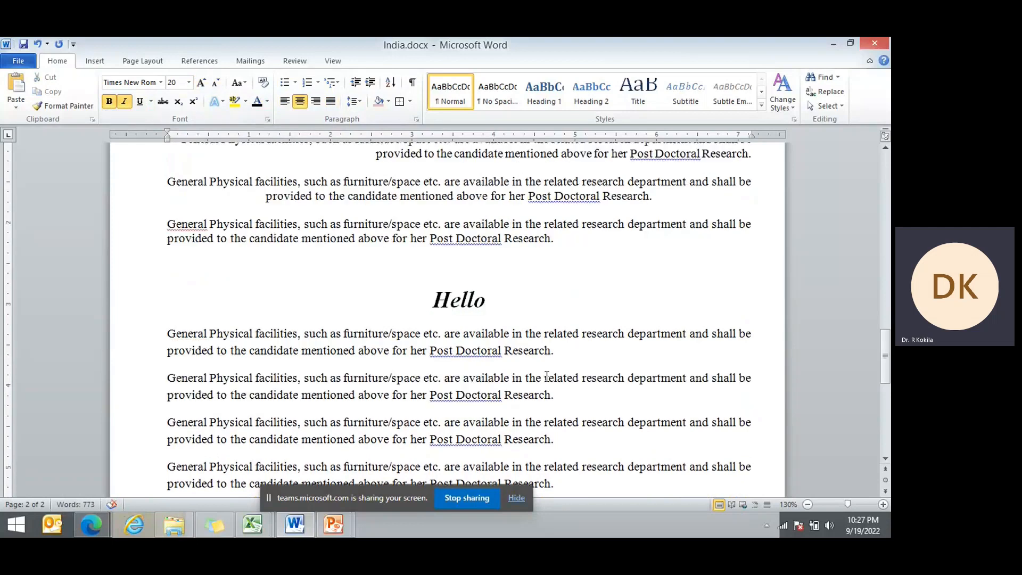
{"action": "scroll", "coordinate": [546, 376], "scroll_direction": "down", "scroll_amount": 3}
Review the PowerPoint slide on line spacing and on hard and soft page breaks, and return to the Word document.
{"action": "left_click", "coordinate": [333, 524]}
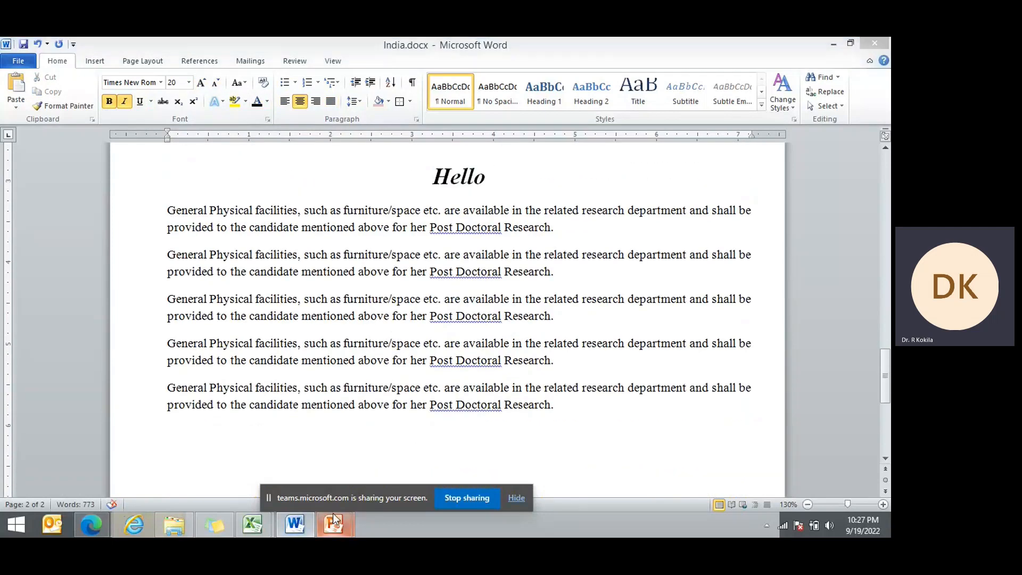
{"action": "left_click", "coordinate": [430, 450]}
{"action": "left_click", "coordinate": [683, 382]}
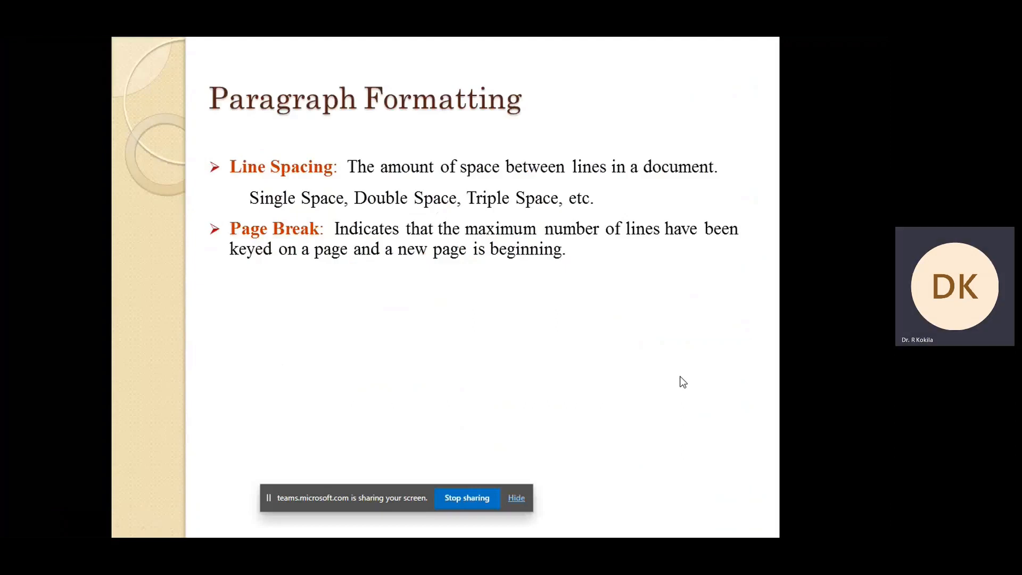
{"action": "left_click", "coordinate": [683, 382]}
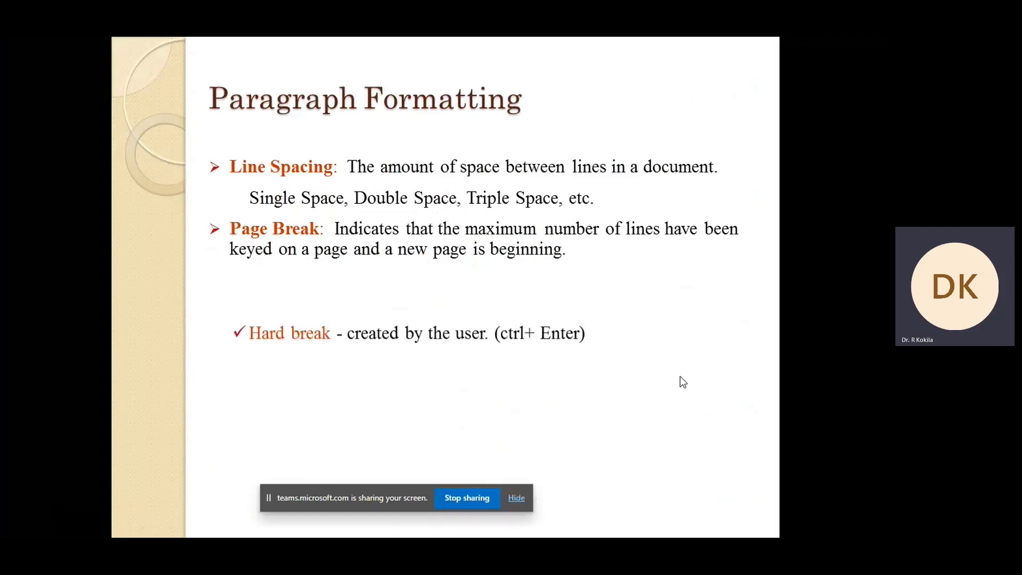
{"action": "left_click", "coordinate": [682, 382]}
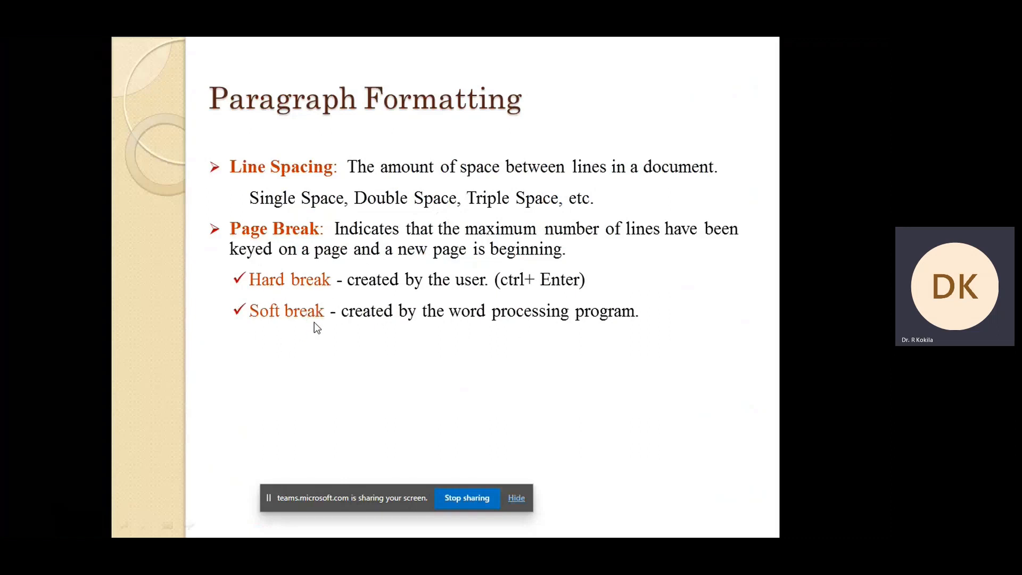
{"action": "key", "text": "alt+Tab"}
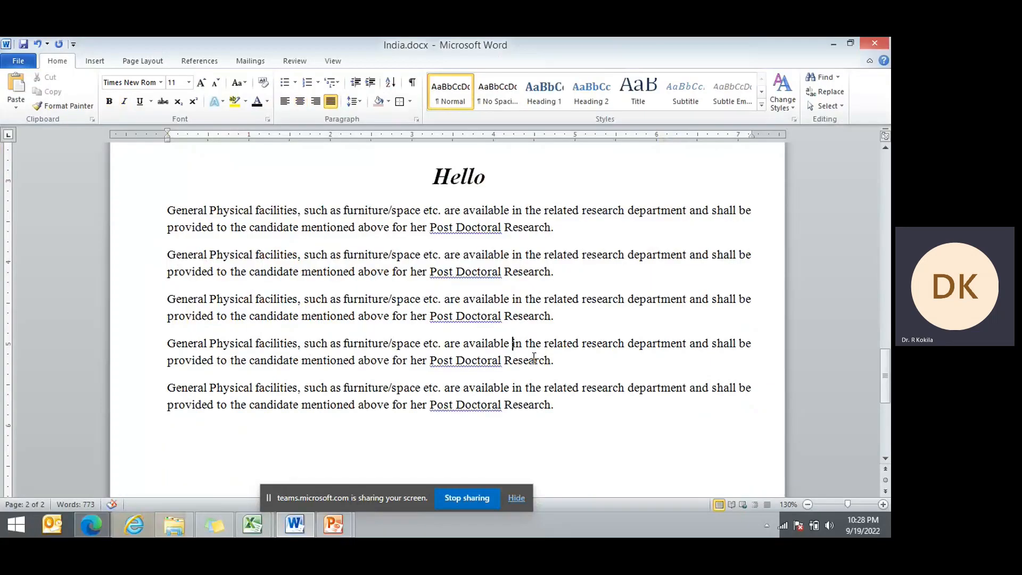
Copy the "Hello" line with the five paragraphs below it, and paste the block twice at the end of the document.
{"action": "scroll", "coordinate": [534, 357], "scroll_direction": "down", "scroll_amount": 2}
{"action": "left_click_drag", "start_coordinate": [555, 282], "coordinate": [96, 193]}
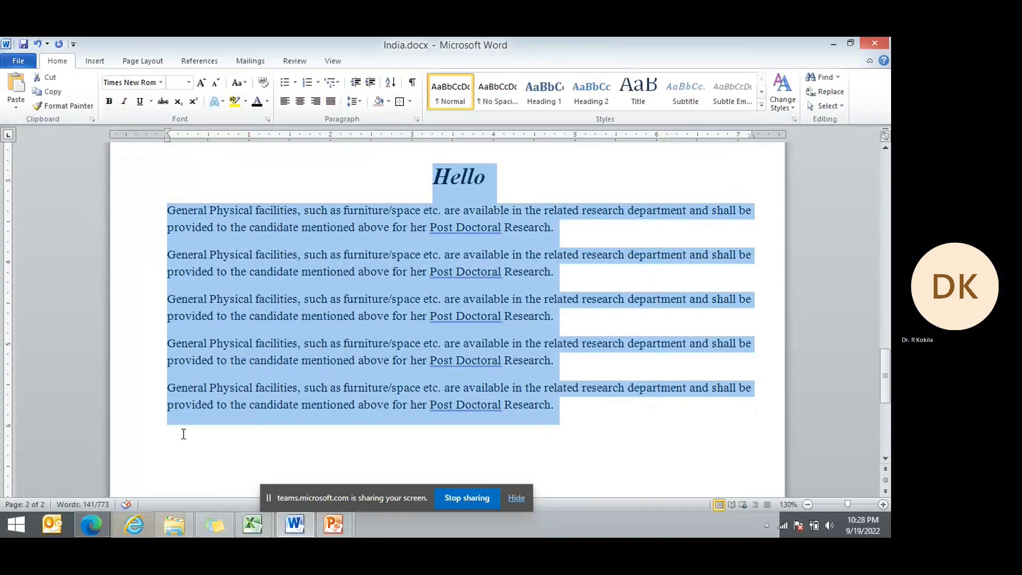
{"action": "key", "text": "ctrl+c"}
{"action": "left_click", "coordinate": [183, 434]}
{"action": "key", "text": "ctrl+v"}
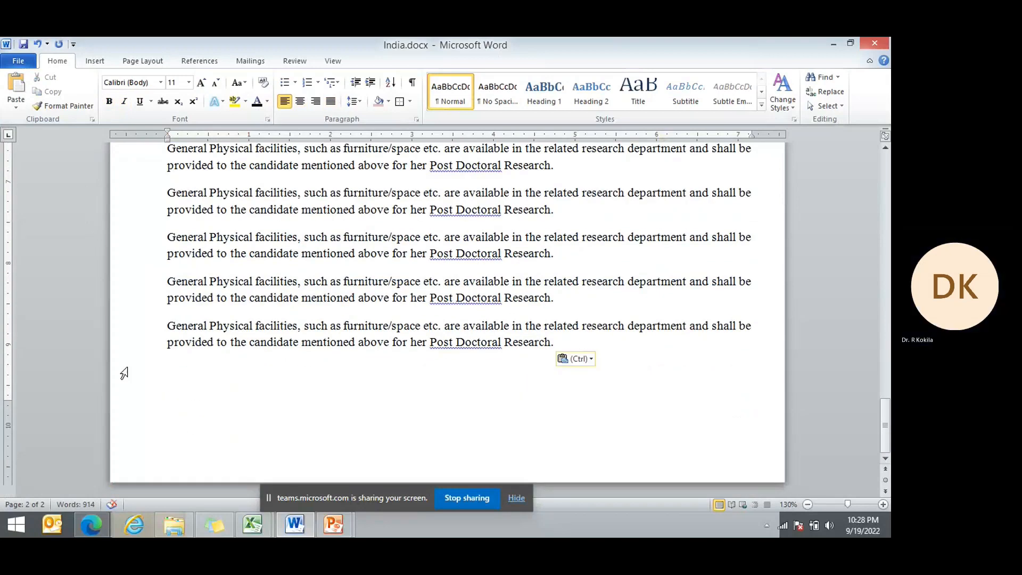
{"action": "key", "text": "ctrl+v"}
{"action": "scroll", "coordinate": [203, 256], "scroll_direction": "up", "scroll_amount": 4}
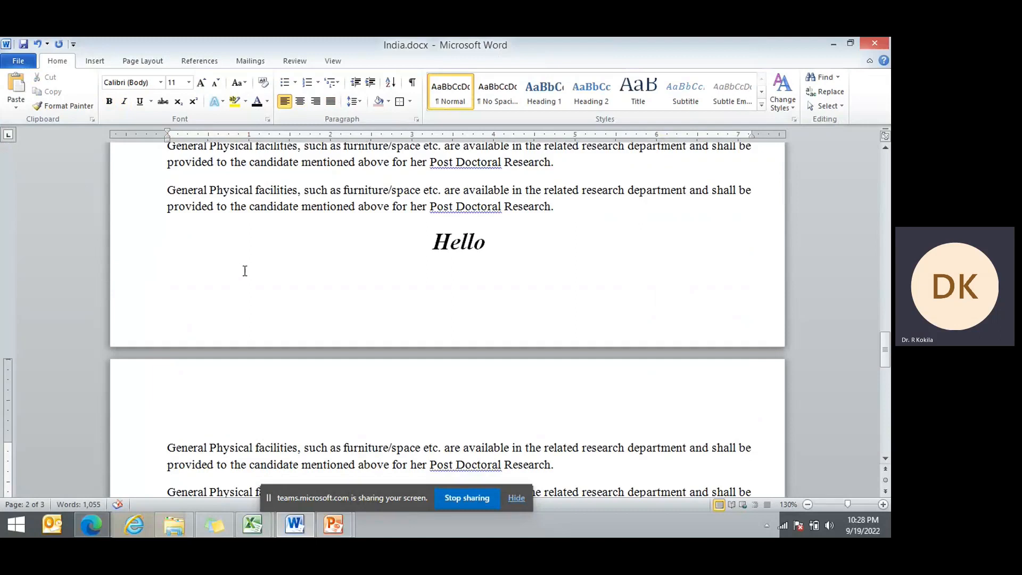
{"action": "scroll", "coordinate": [226, 356], "scroll_direction": "down", "scroll_amount": 4}
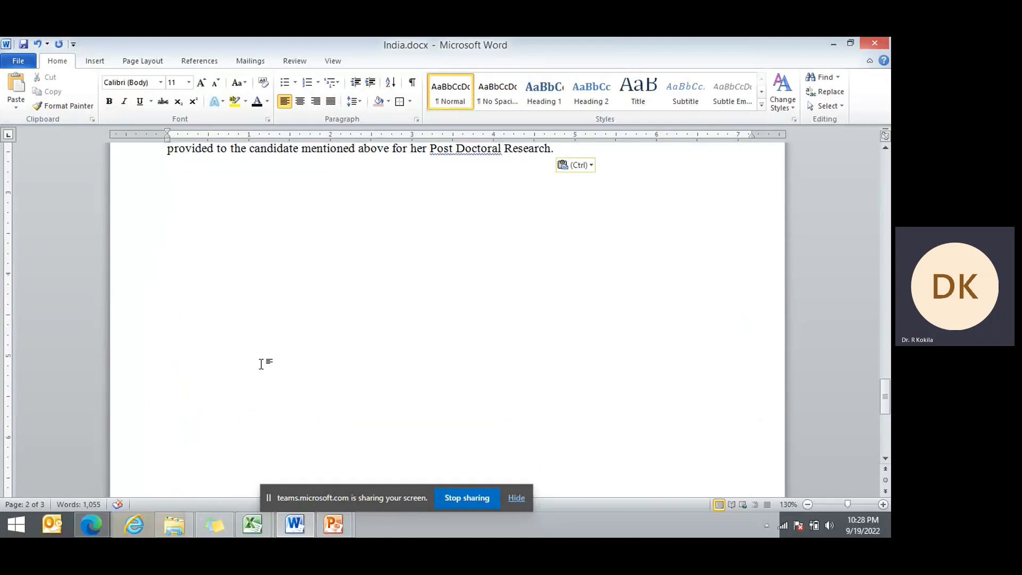
Insert a hard page break after the first paragraph on page 3.
{"action": "scroll", "coordinate": [276, 372], "scroll_direction": "up", "scroll_amount": 2}
{"action": "left_click", "coordinate": [577, 345]}
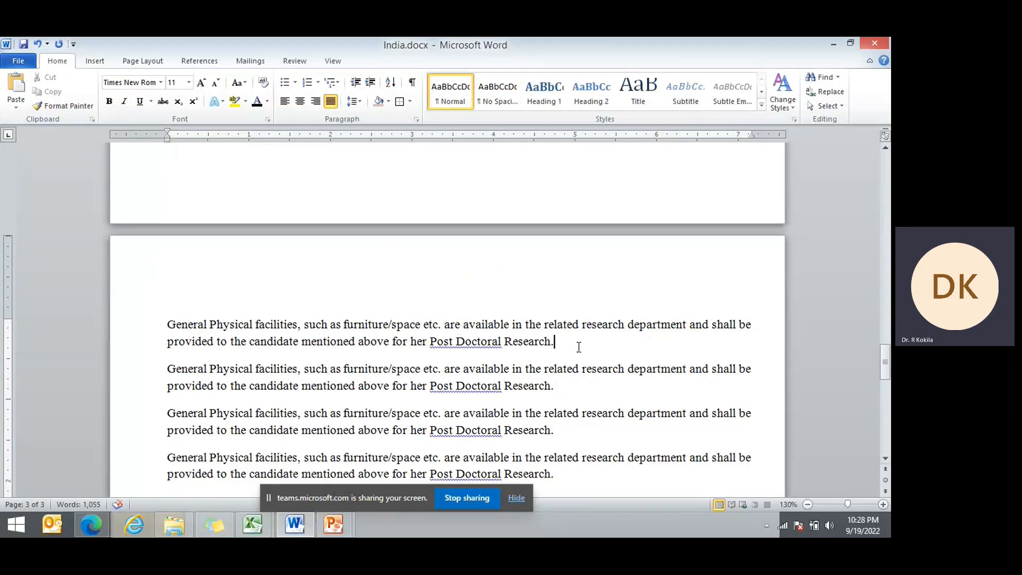
{"action": "key", "text": "ctrl+Return"}
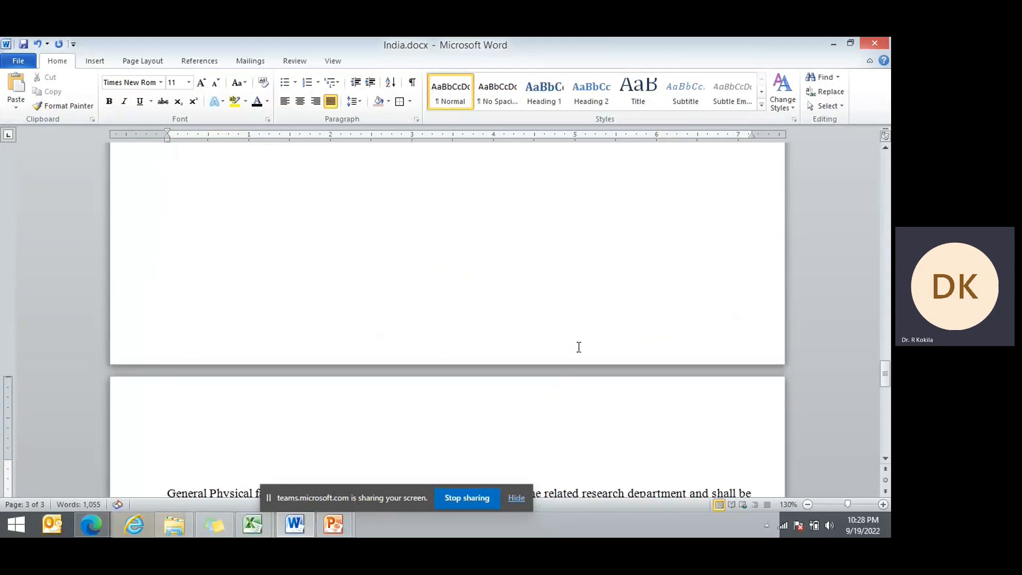
{"action": "scroll", "coordinate": [565, 337], "scroll_direction": "down", "scroll_amount": 6}
{"action": "scroll", "coordinate": [424, 238], "scroll_direction": "down", "scroll_amount": 10}
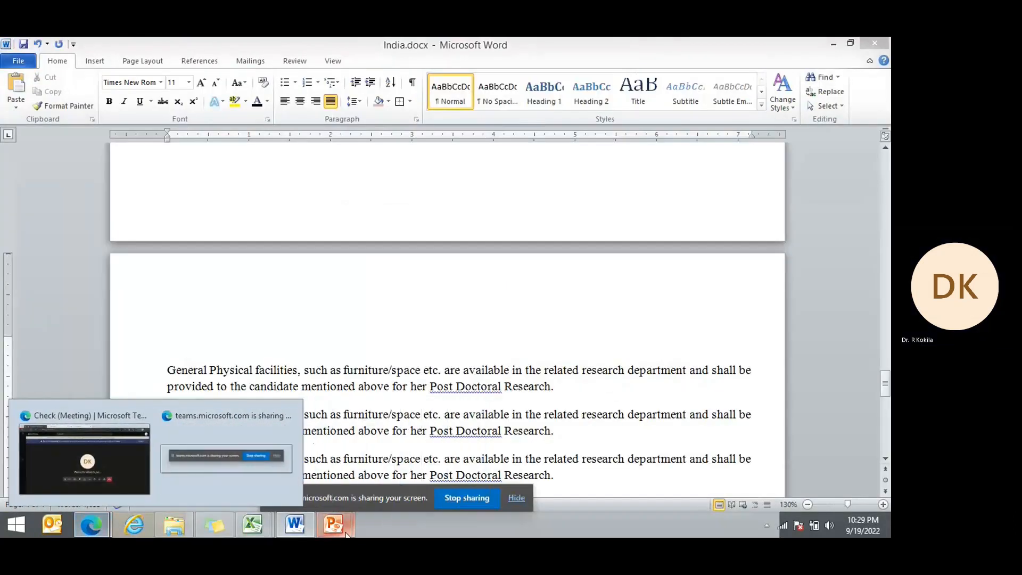
Switch to the PowerPoint slide show and review the Page Formatting slide on margins and page orientation.
{"action": "mouse_move", "coordinate": [334, 525]}
{"action": "left_click", "coordinate": [347, 462]}
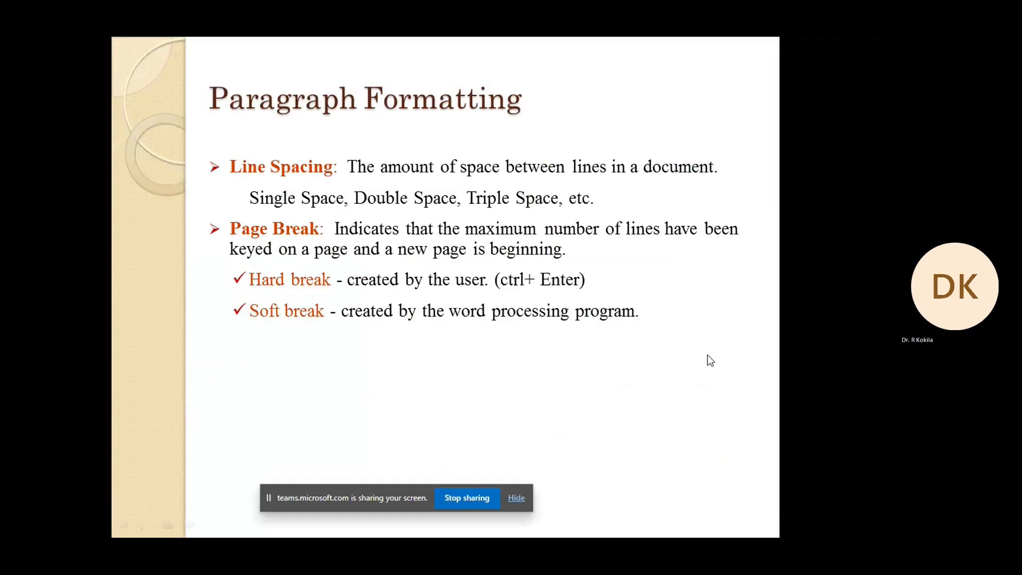
{"action": "left_click", "coordinate": [709, 353]}
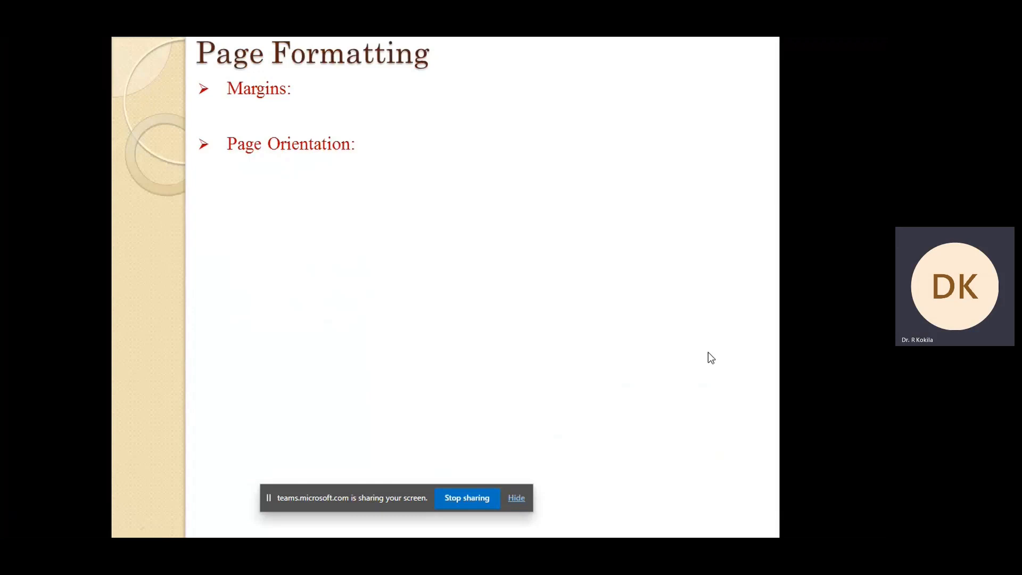
{"action": "left_click", "coordinate": [708, 353]}
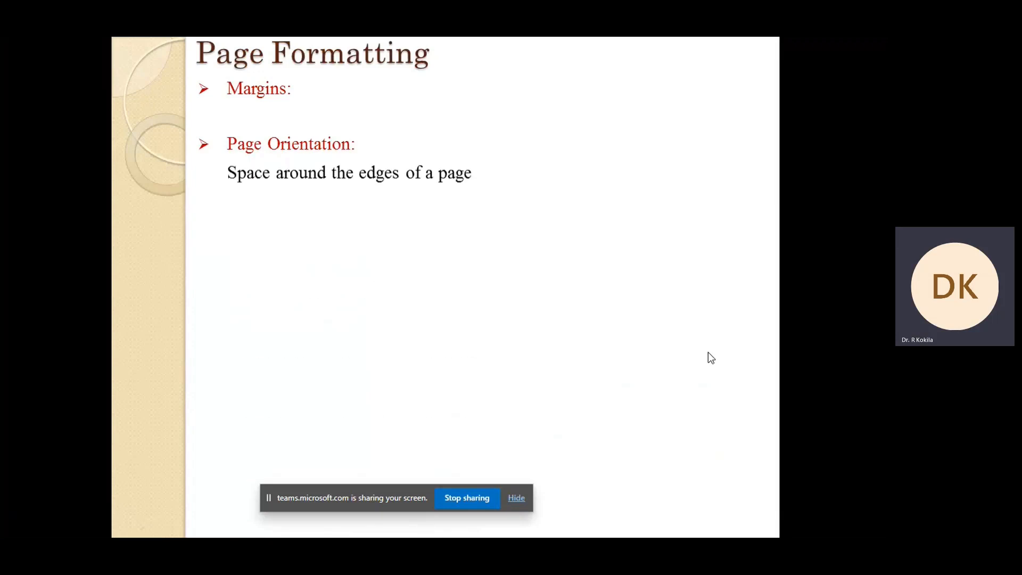
{"action": "left_click", "coordinate": [708, 353]}
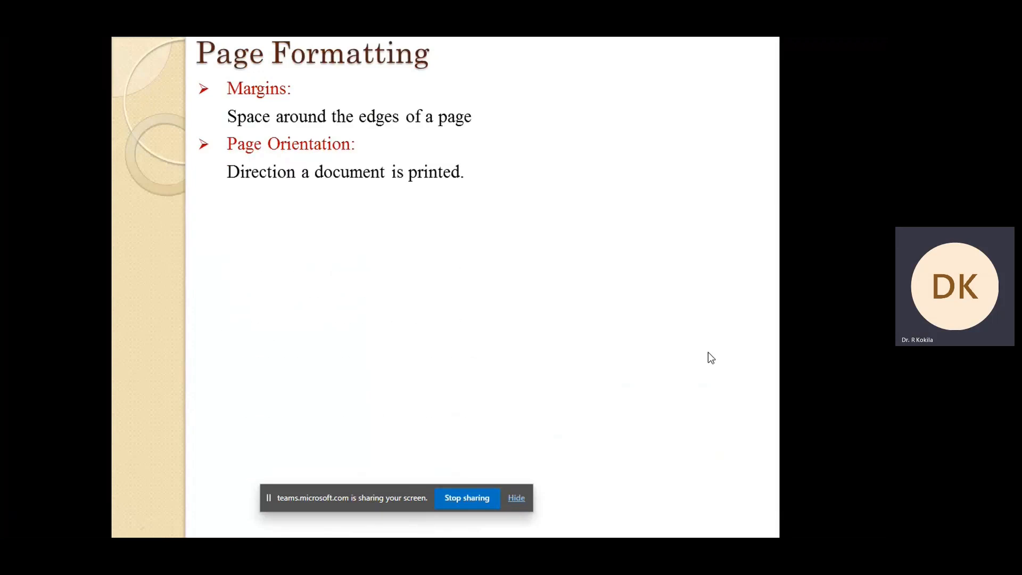
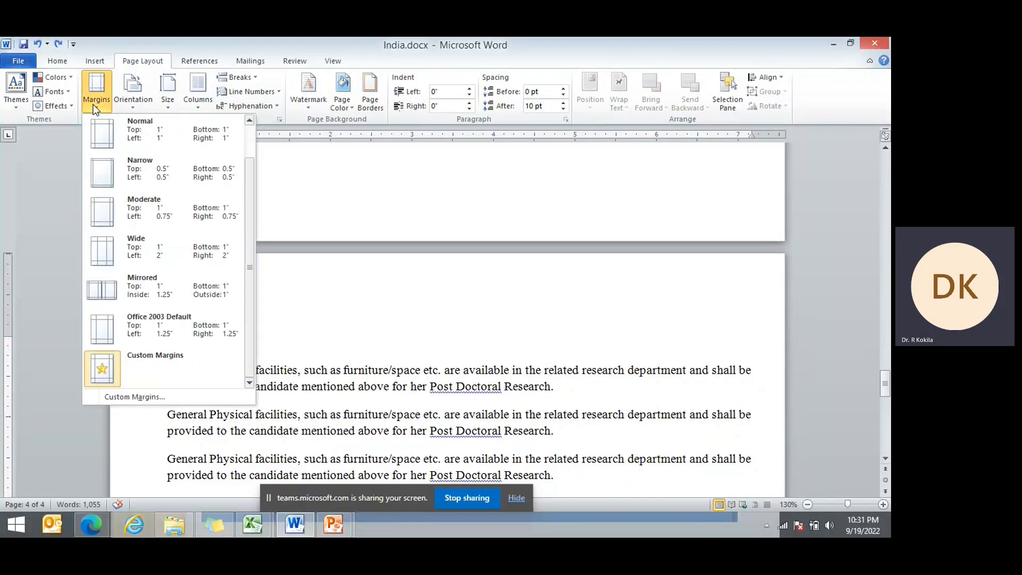
Try the Normal and Wide margin presets on the Word document, and undo both margin changes.
{"action": "left_click", "coordinate": [147, 144]}
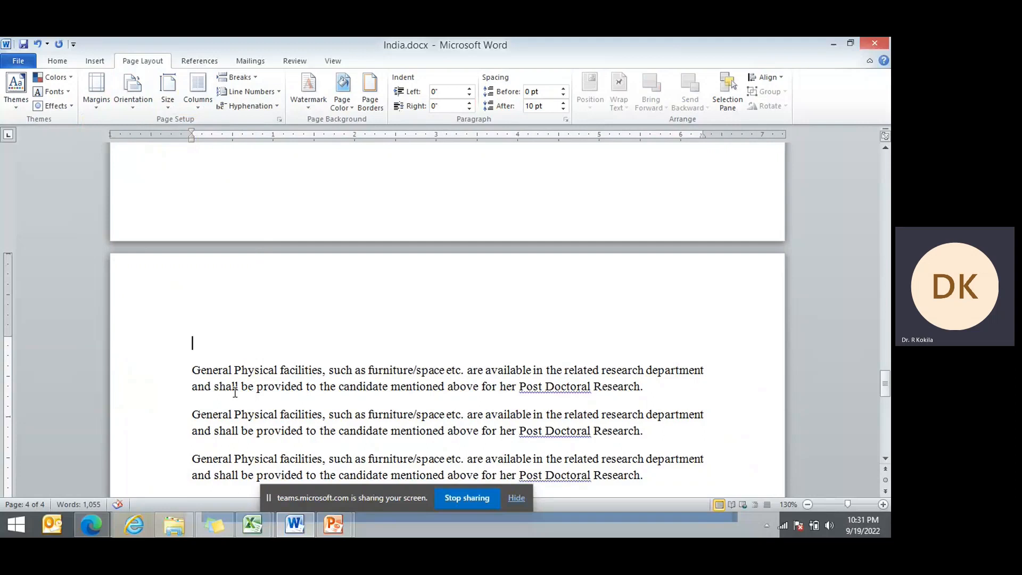
{"action": "left_click", "coordinate": [98, 107]}
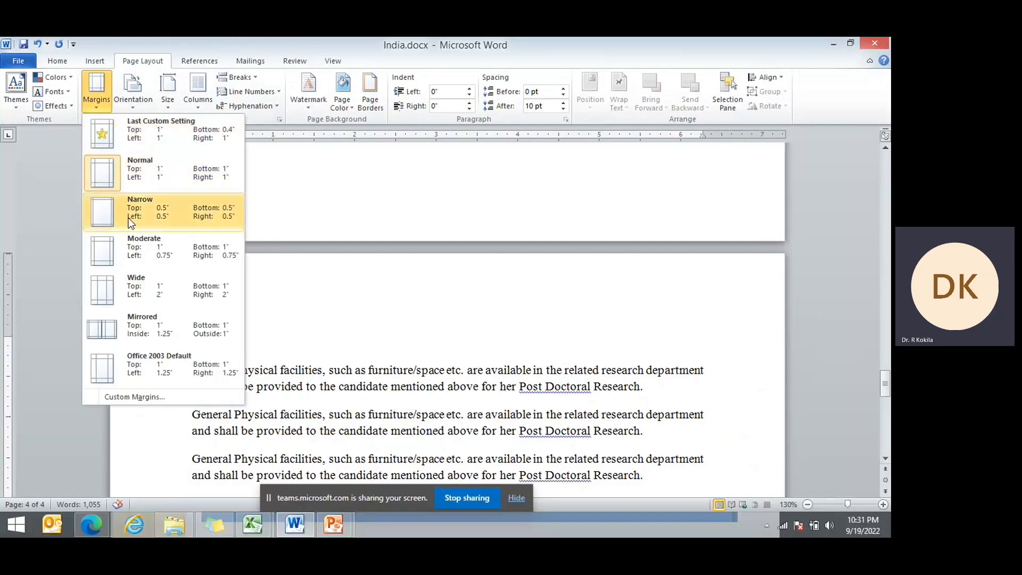
{"action": "left_click", "coordinate": [123, 290]}
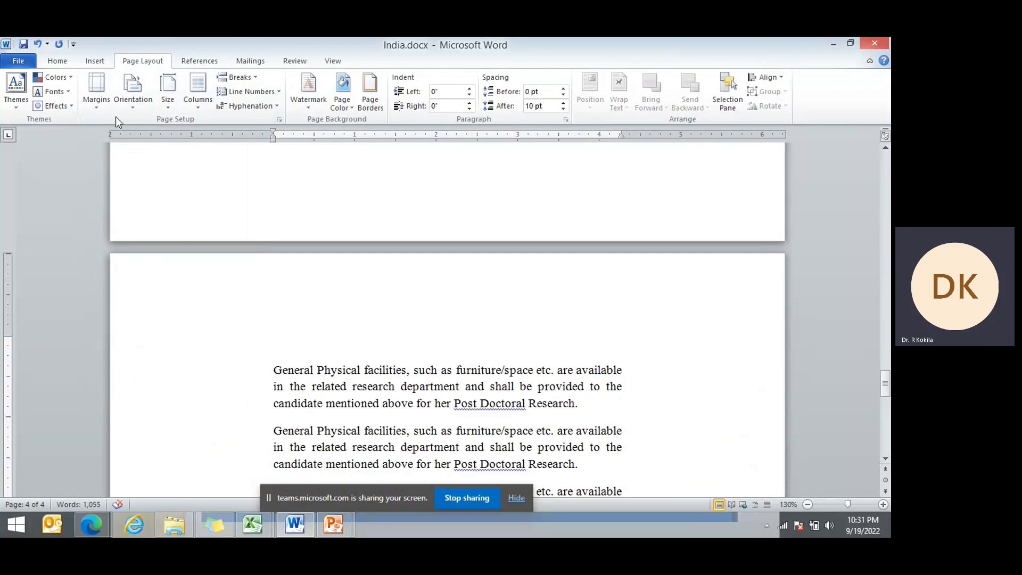
{"action": "key", "text": "ctrl+z"}
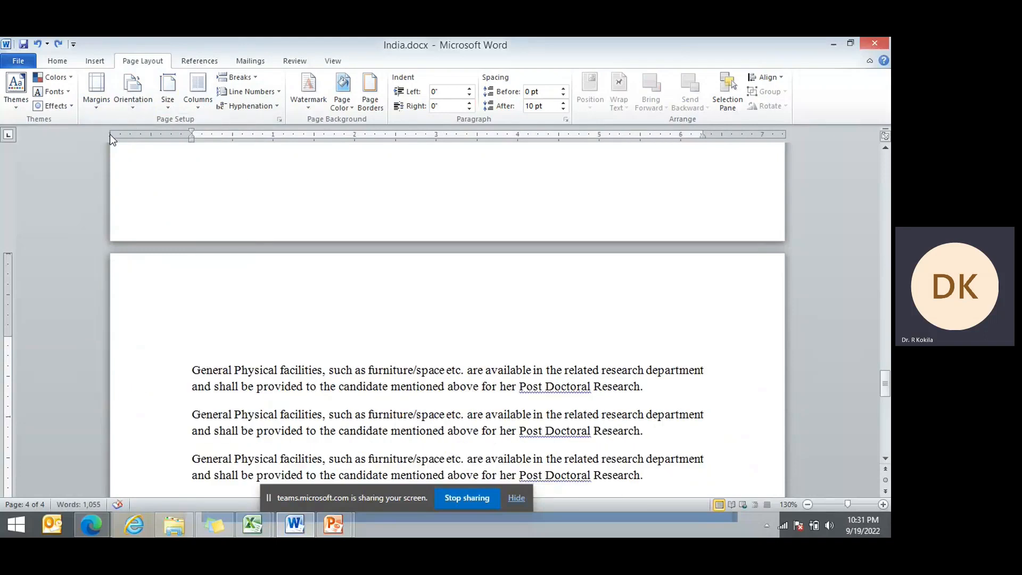
{"action": "key", "text": "ctrl+z"}
Change the document's page orientation to Landscape with all four pages in view at 40%.
{"action": "left_click", "coordinate": [133, 88]}
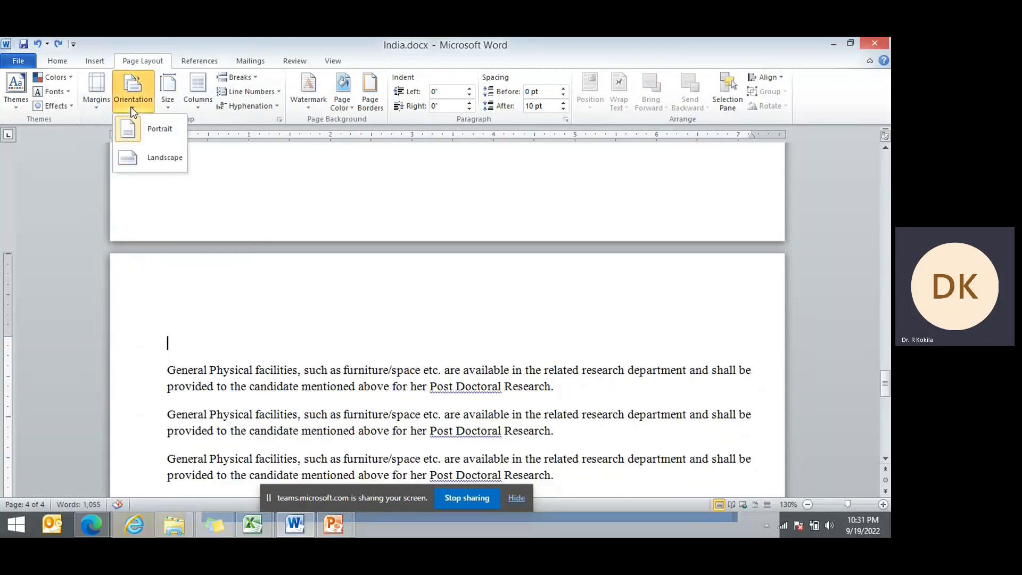
{"action": "left_click", "coordinate": [808, 505]}
{"action": "left_click", "coordinate": [807, 504]}
{"action": "left_click", "coordinate": [808, 504]}
{"action": "left_click", "coordinate": [807, 504]}
{"action": "left_click", "coordinate": [808, 504]}
{"action": "left_click", "coordinate": [807, 504]}
{"action": "left_click", "coordinate": [808, 505]}
{"action": "left_click", "coordinate": [808, 505]}
{"action": "left_click", "coordinate": [808, 504]}
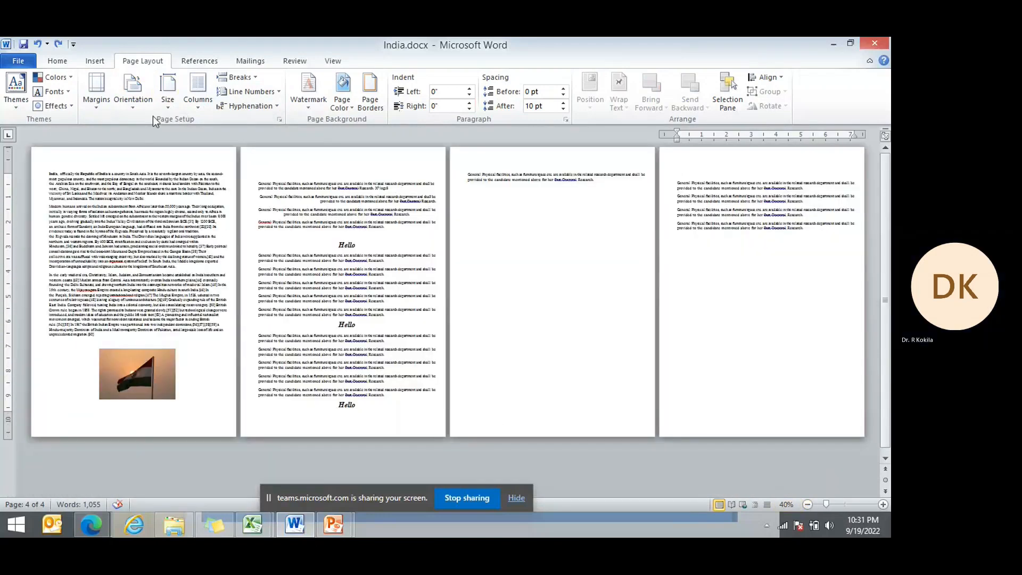
{"action": "left_click", "coordinate": [133, 93]}
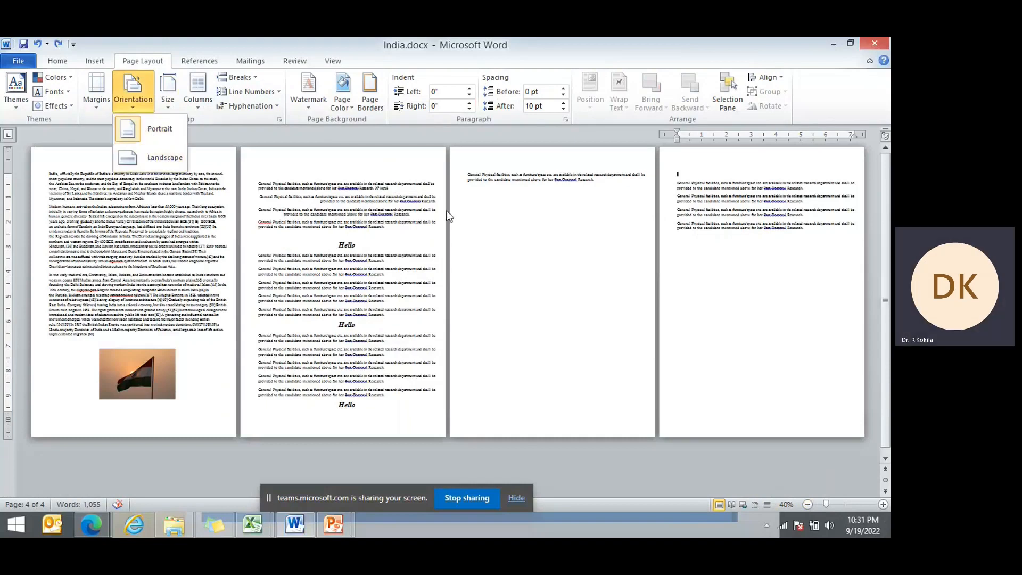
{"action": "left_click", "coordinate": [180, 158]}
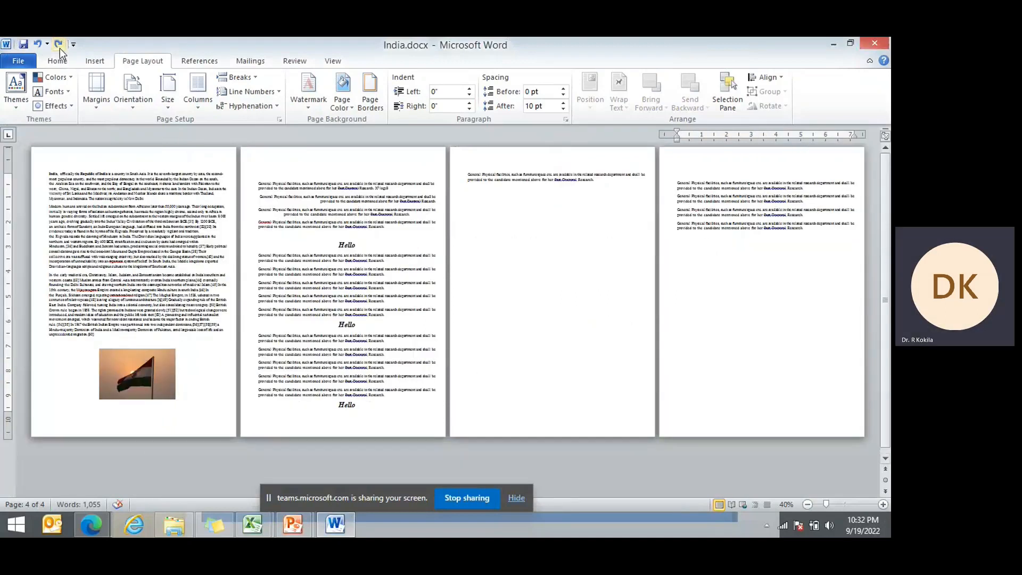
Redo the Landscape orientation, look over the pages in that layout, and undo it.
{"action": "left_click", "coordinate": [59, 45]}
{"action": "scroll", "coordinate": [589, 384], "scroll_direction": "down", "scroll_amount": 3}
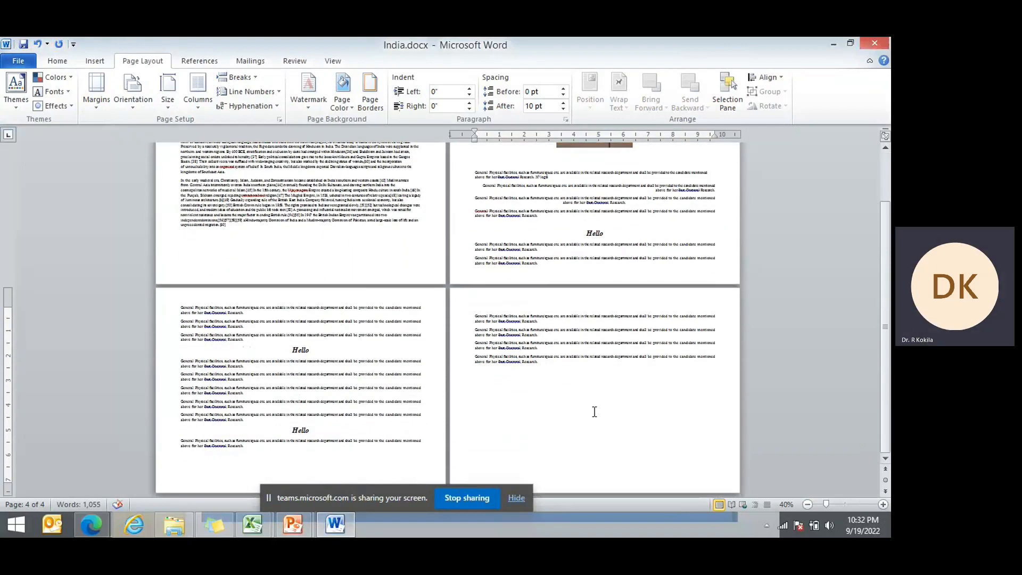
{"action": "scroll", "coordinate": [603, 422], "scroll_direction": "up", "scroll_amount": 2}
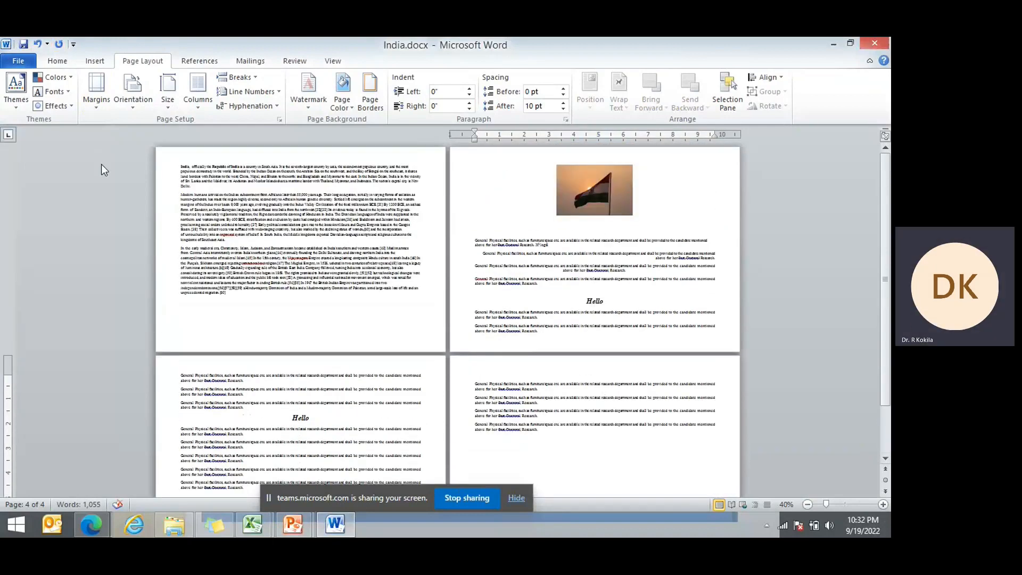
{"action": "key", "text": "ctrl+z"}
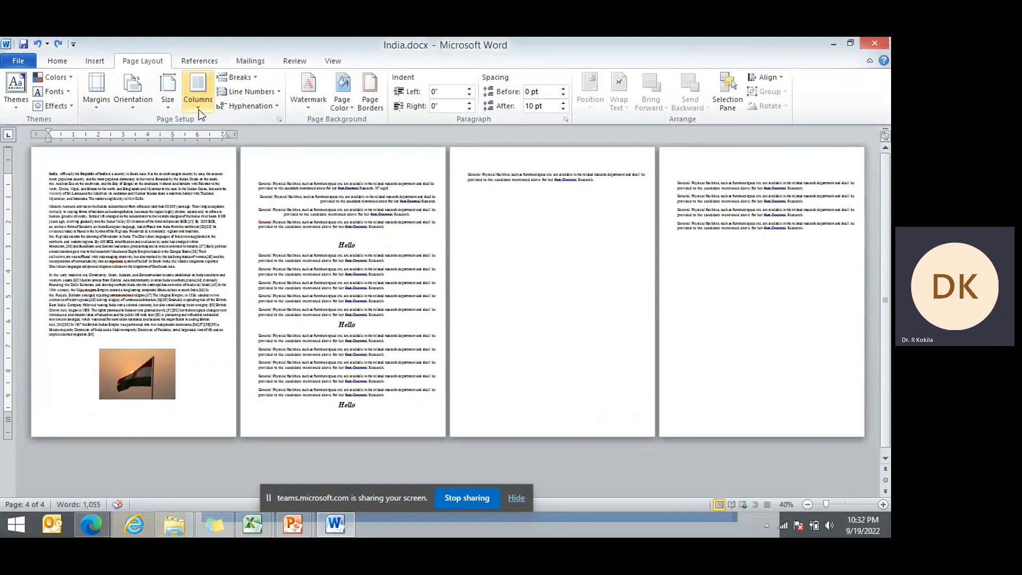
Try laying out the text in two and in three columns, and undo both column changes.
{"action": "left_click", "coordinate": [199, 110]}
{"action": "left_click", "coordinate": [213, 155]}
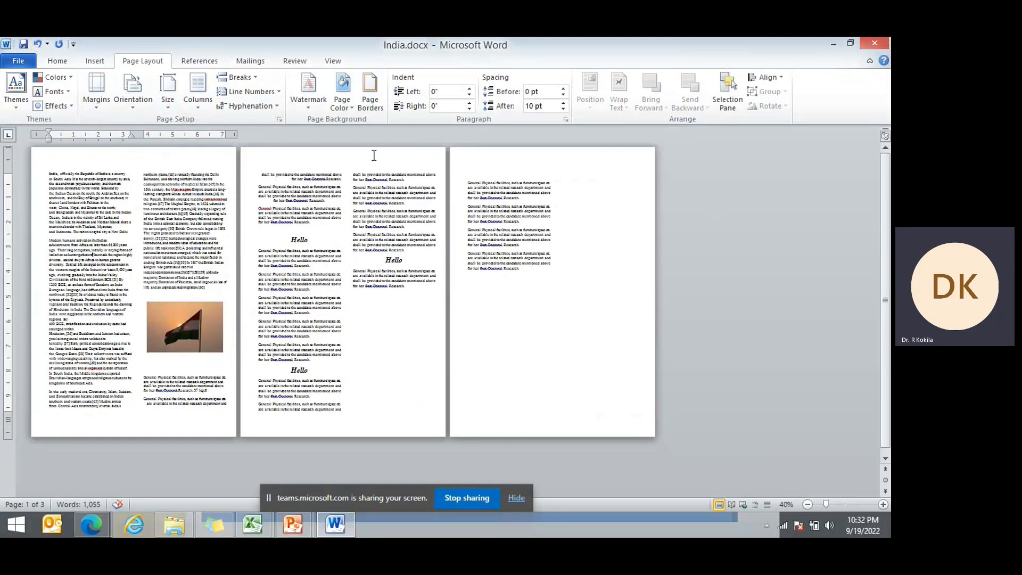
{"action": "left_click", "coordinate": [196, 97]}
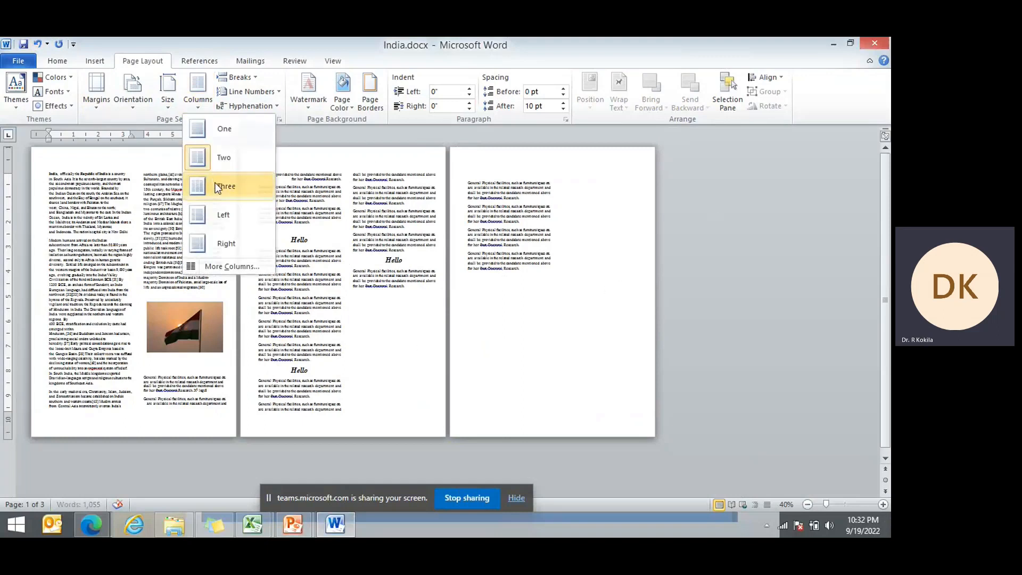
{"action": "left_click", "coordinate": [218, 183]}
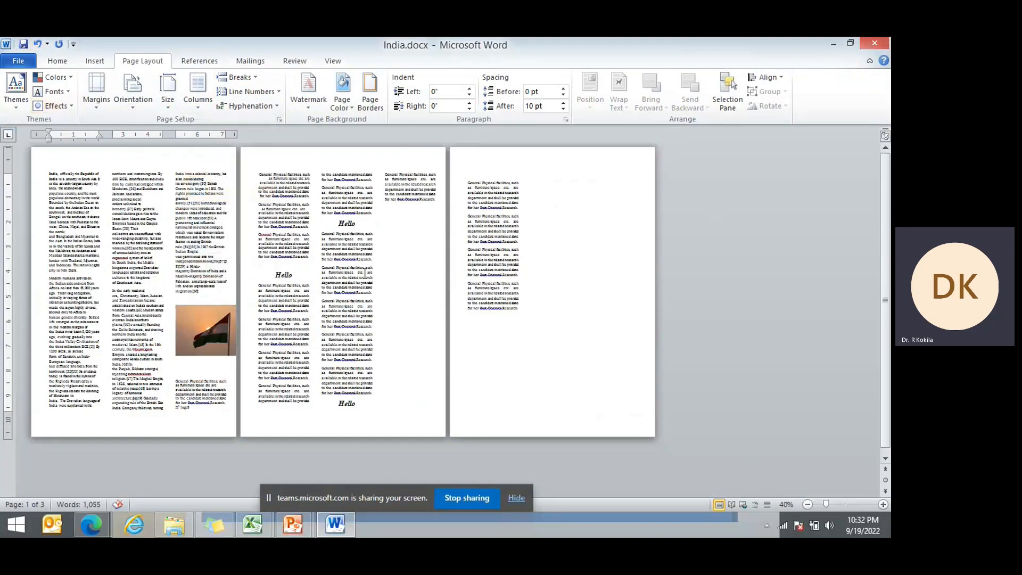
{"action": "key", "text": "ctrl+z"}
{"action": "key", "text": "ctrl+z"}
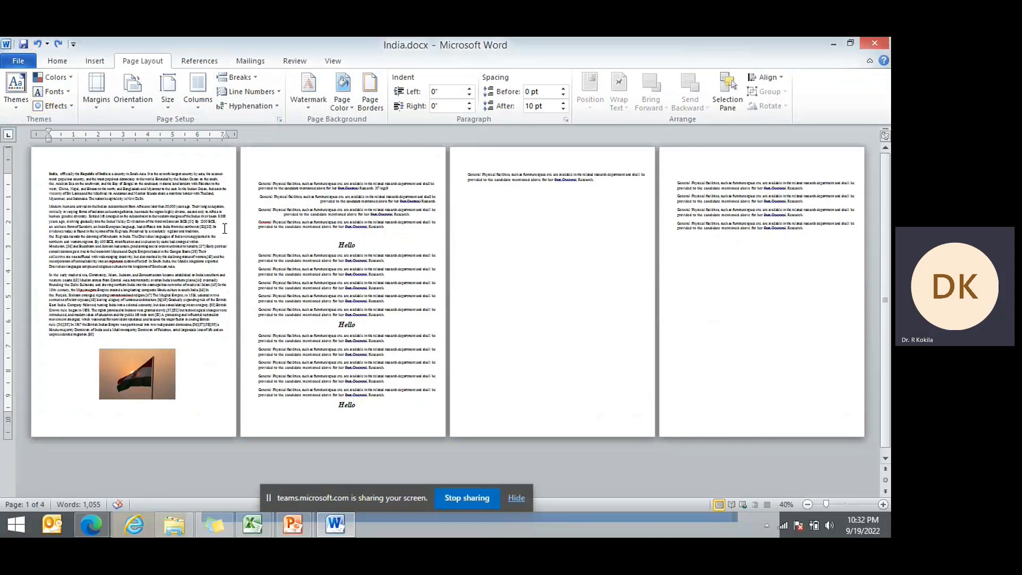
Add the preset CONFIDENTIAL 1 watermark to the document's pages.
{"action": "left_click", "coordinate": [310, 85]}
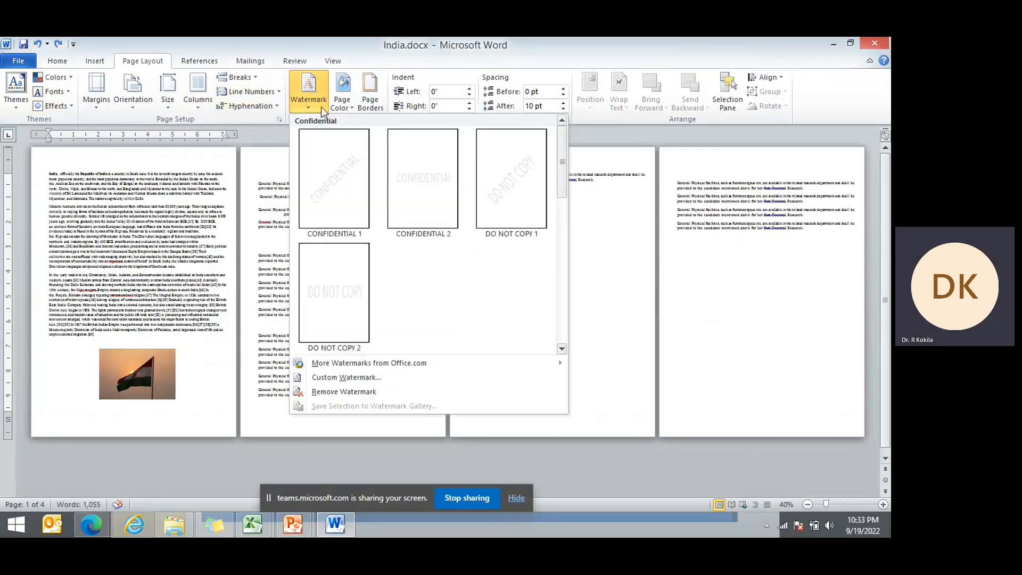
{"action": "left_click", "coordinate": [335, 168]}
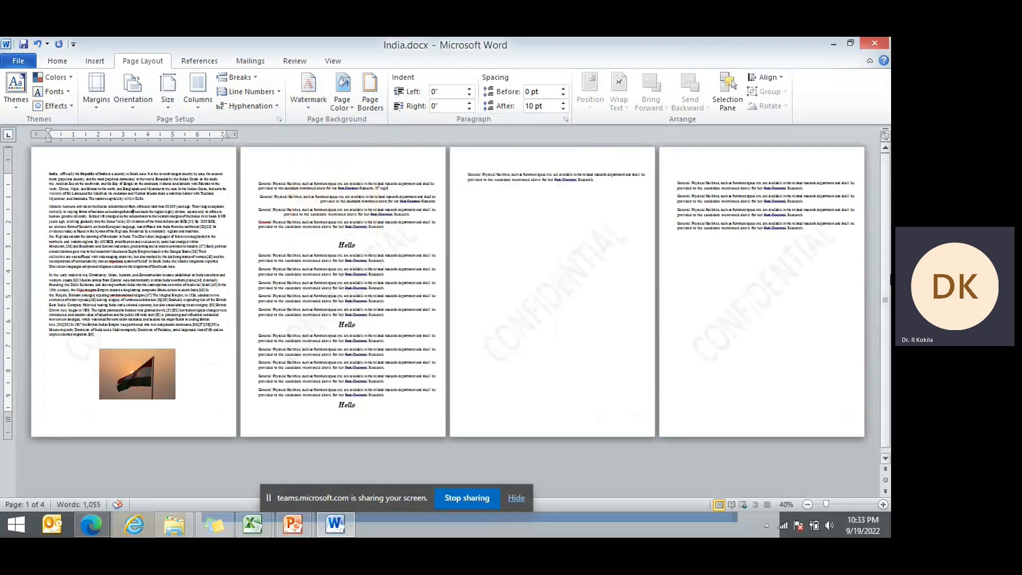
Replace the watermark with a custom text watermark reading India in Times New Roman.
{"action": "left_click", "coordinate": [311, 101]}
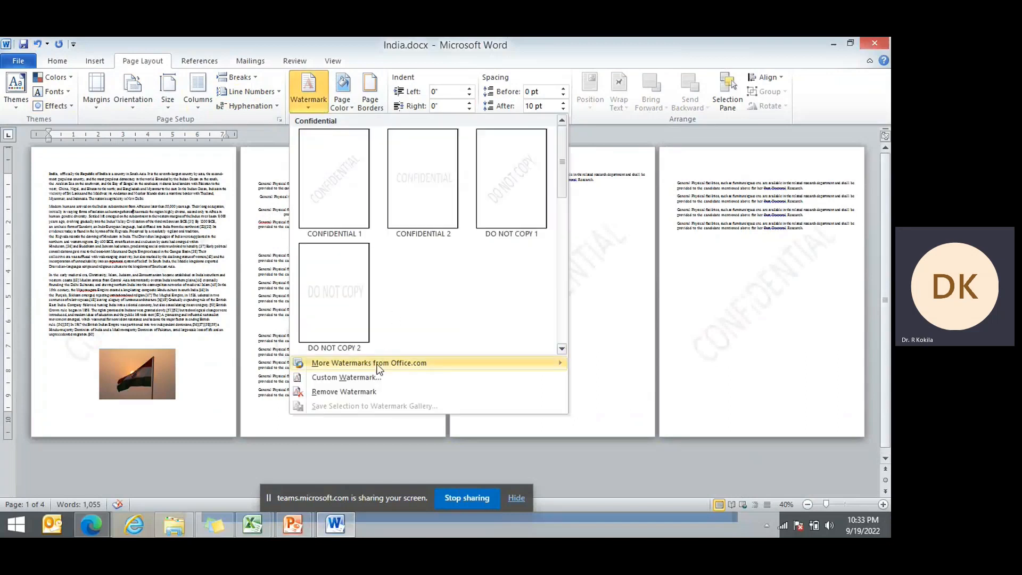
{"action": "left_click", "coordinate": [369, 377]}
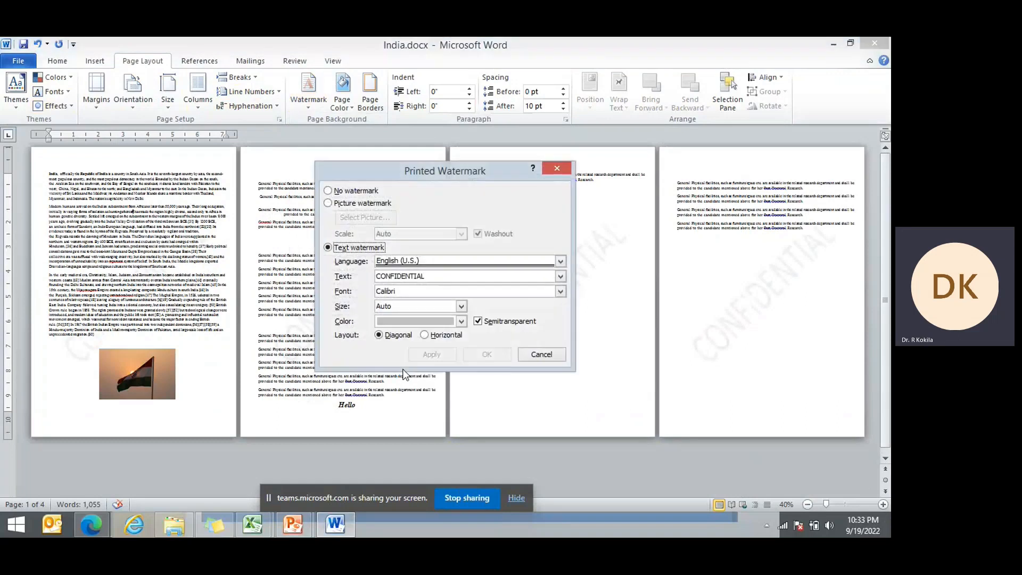
{"action": "left_click", "coordinate": [337, 205]}
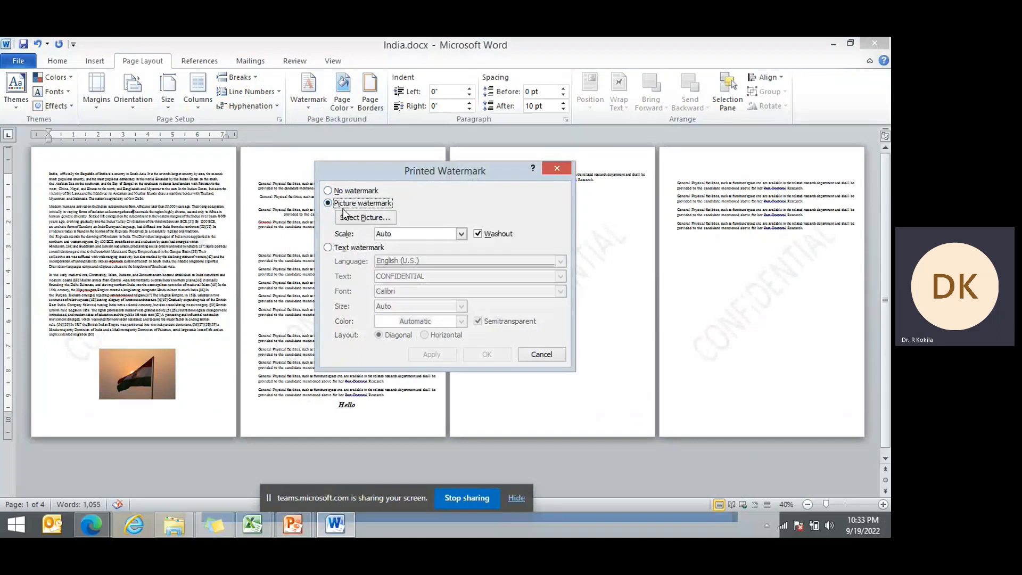
{"action": "left_click", "coordinate": [365, 249]}
{"action": "left_click", "coordinate": [441, 276]}
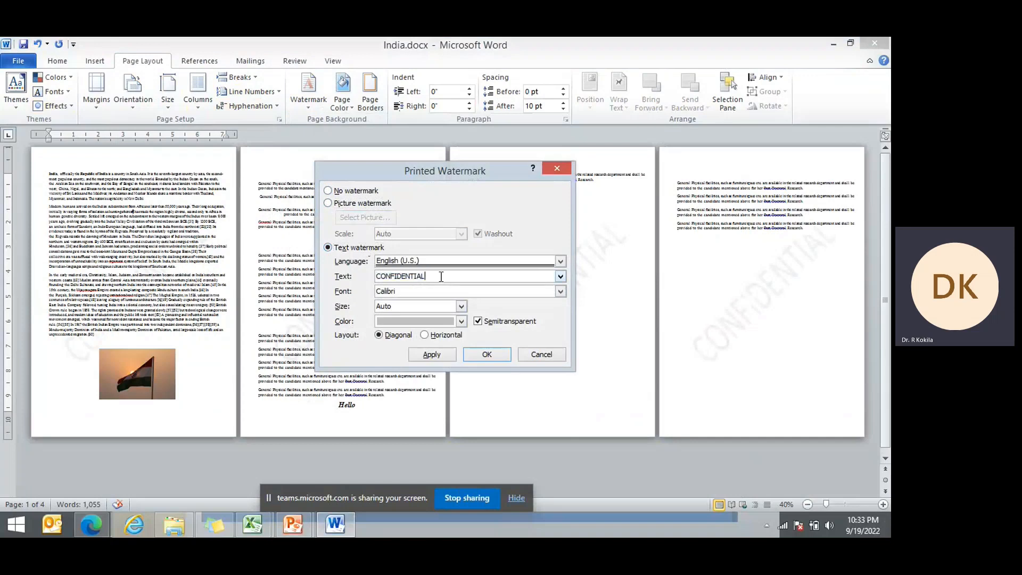
{"action": "double_click", "coordinate": [441, 277]}
{"action": "type", "text": "Ind"}
{"action": "left_click", "coordinate": [560, 290]}
{"action": "type", "text": "tim"}
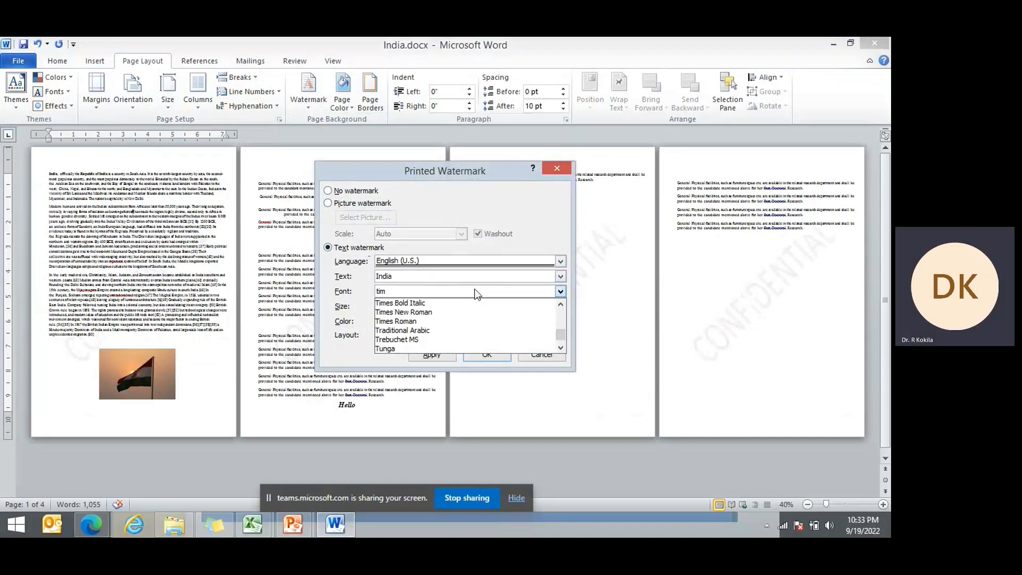
{"action": "left_click", "coordinate": [446, 312]}
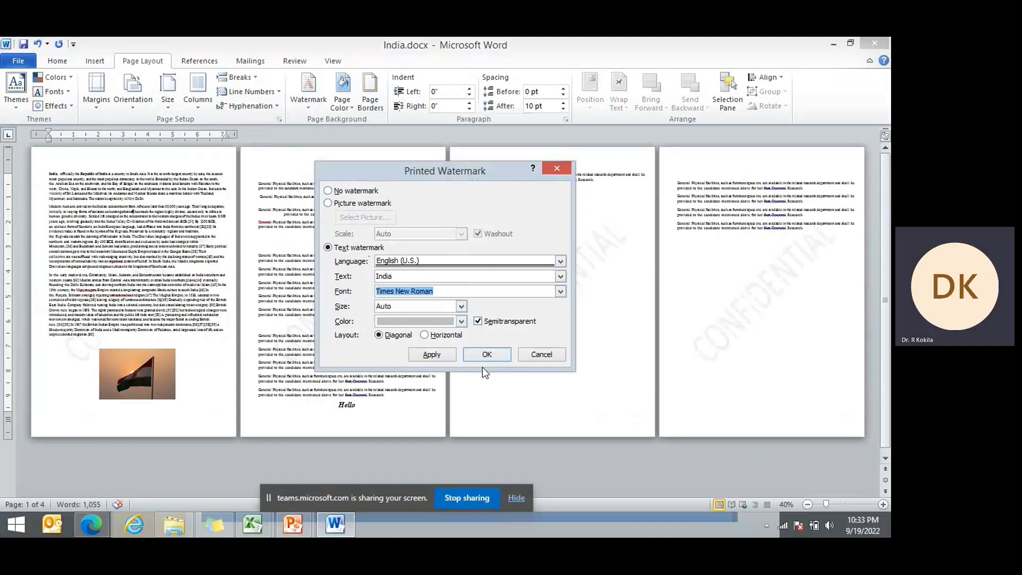
{"action": "left_click", "coordinate": [494, 354]}
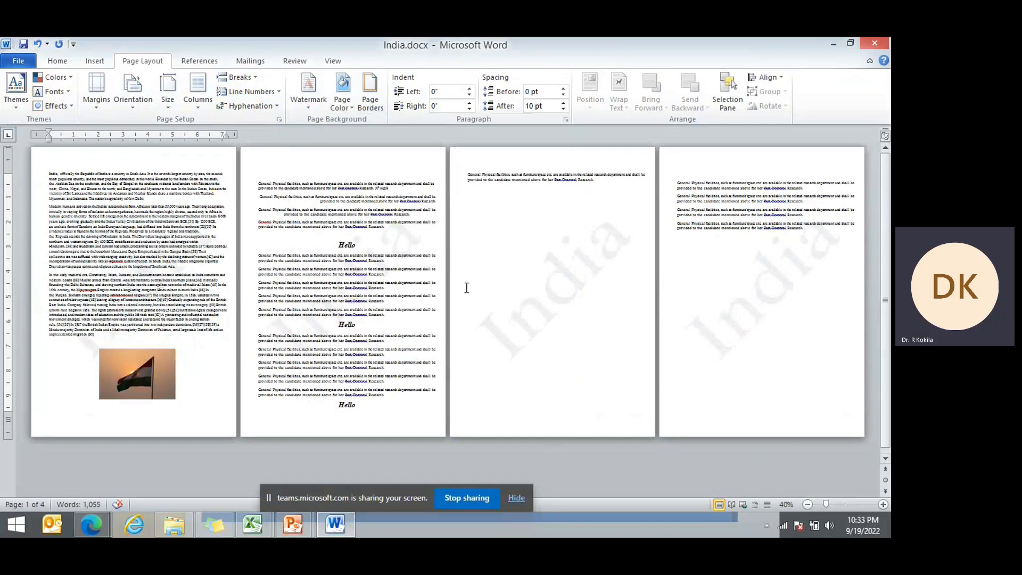
Set the page color to the standard dark red.
{"action": "left_click", "coordinate": [354, 109]}
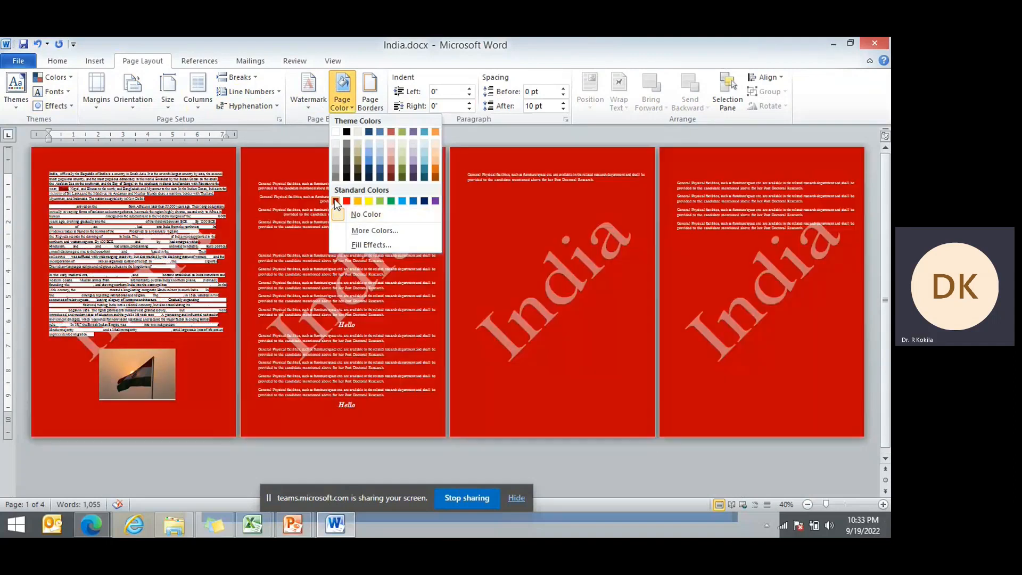
{"action": "left_click", "coordinate": [335, 200]}
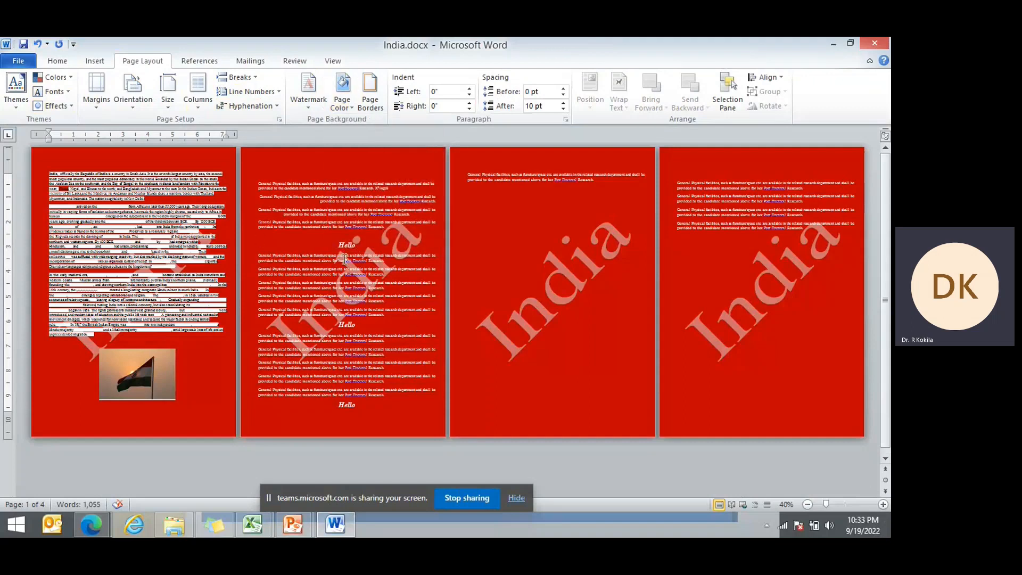
Try a triple-line page border style with a 3 pt width.
{"action": "left_click", "coordinate": [371, 95]}
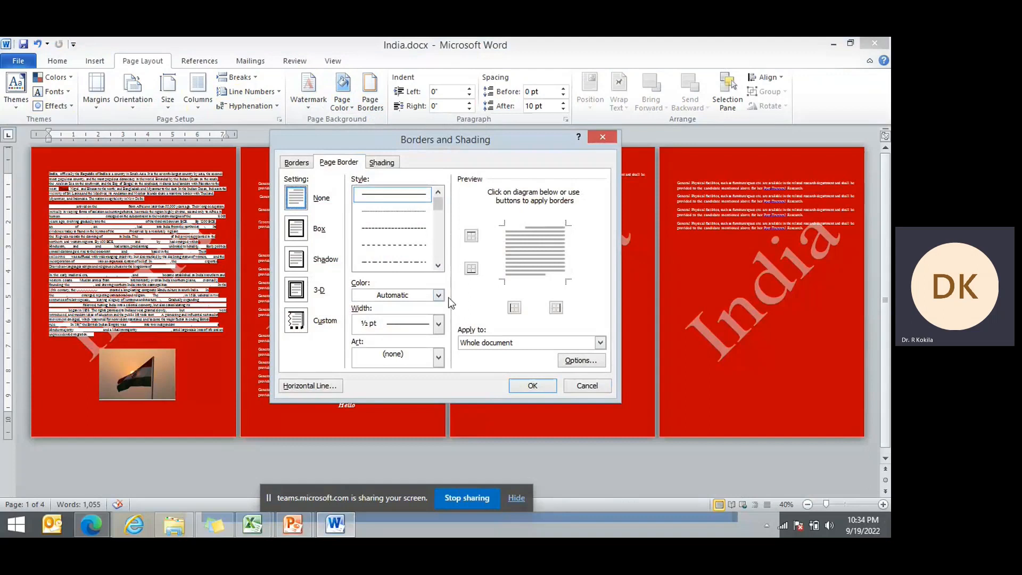
{"action": "left_click", "coordinate": [413, 237]}
{"action": "left_click", "coordinate": [438, 265]}
{"action": "left_click", "coordinate": [438, 265]}
{"action": "left_click", "coordinate": [415, 261]}
{"action": "left_click", "coordinate": [438, 323]}
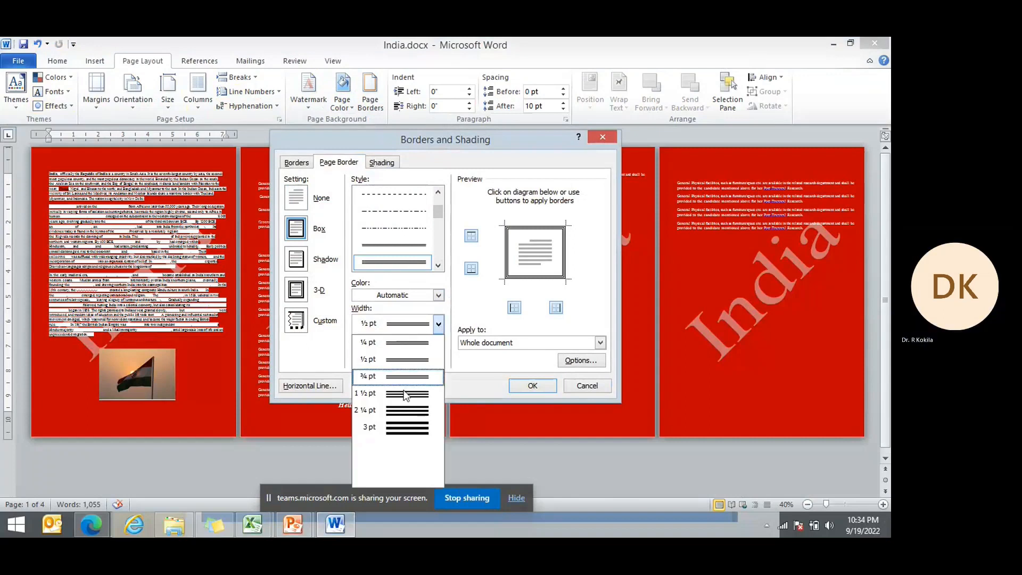
{"action": "left_click", "coordinate": [404, 427]}
Try a couple of art page borders, and apply the green tree art to the whole document.
{"action": "left_click", "coordinate": [440, 359]}
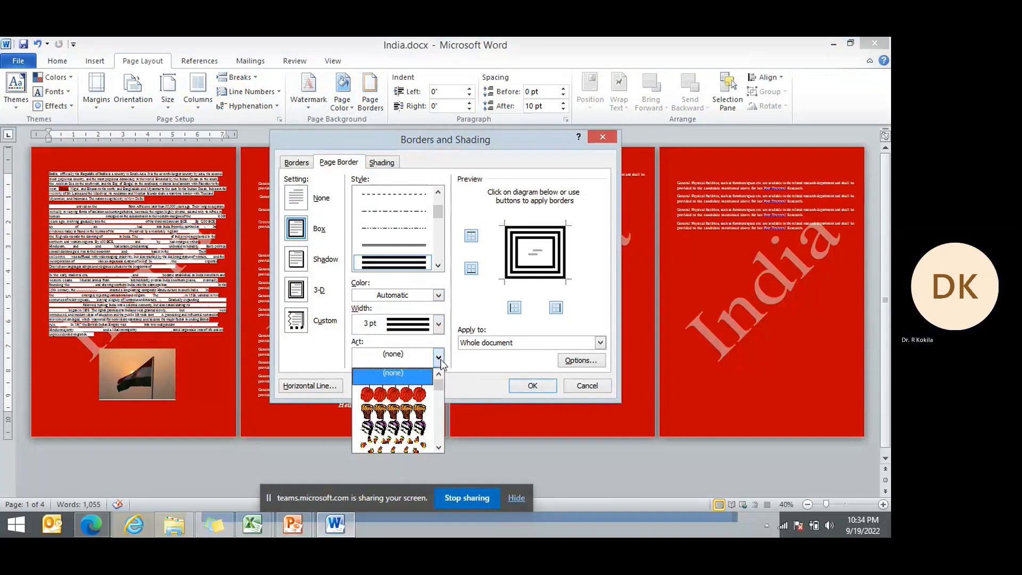
{"action": "left_click", "coordinate": [413, 397]}
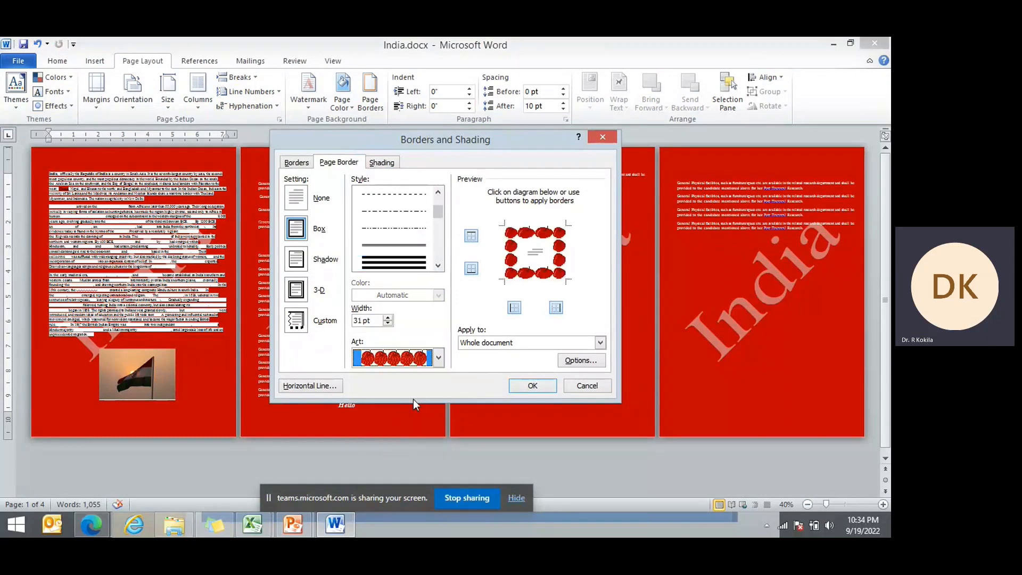
{"action": "left_click", "coordinate": [438, 358]}
{"action": "left_click", "coordinate": [425, 429]}
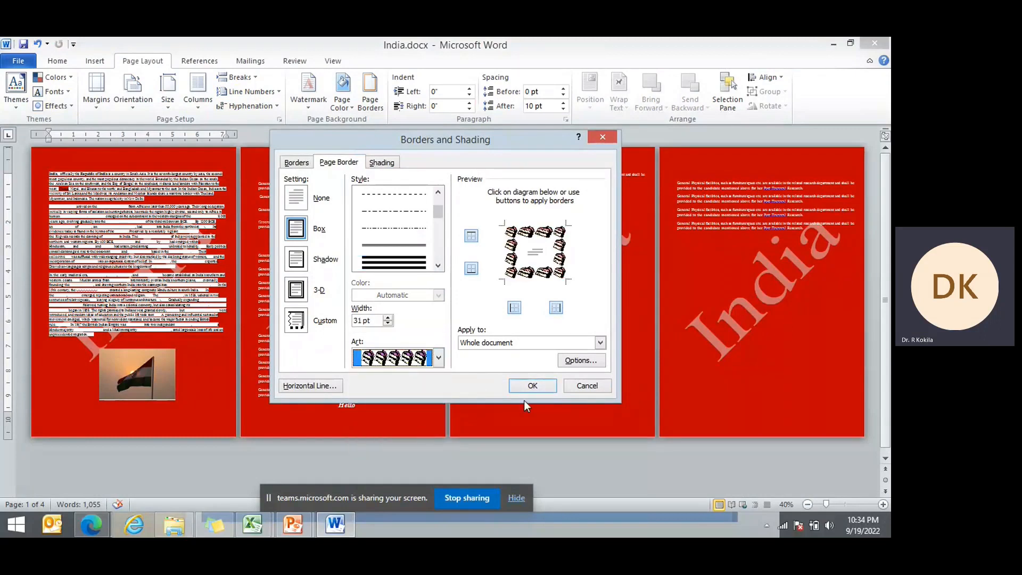
{"action": "left_click", "coordinate": [437, 357]}
{"action": "left_click", "coordinate": [439, 447]}
{"action": "left_click", "coordinate": [439, 447]}
{"action": "left_click", "coordinate": [440, 447]}
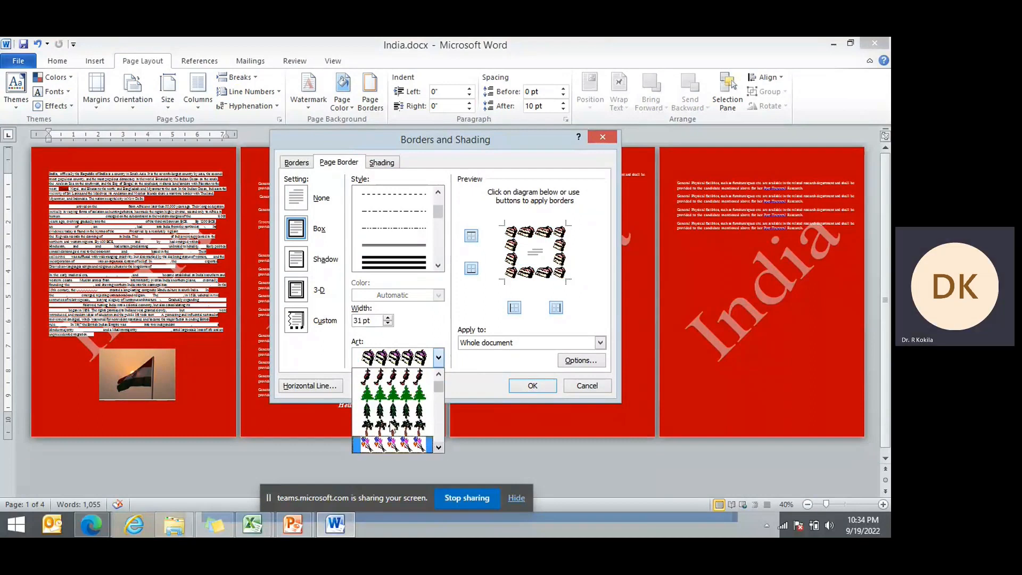
{"action": "left_click", "coordinate": [402, 406]}
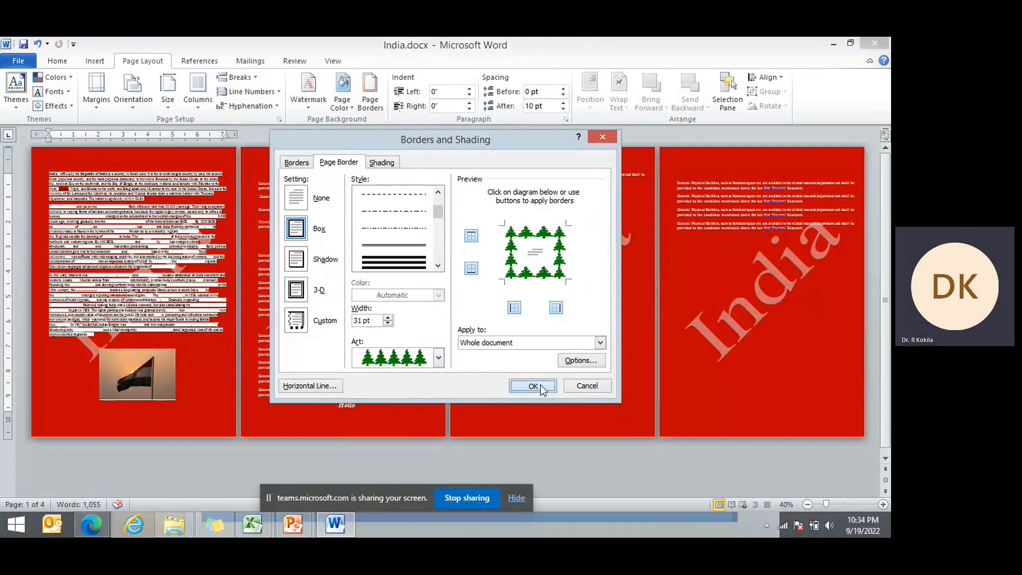
{"action": "left_click", "coordinate": [533, 385]}
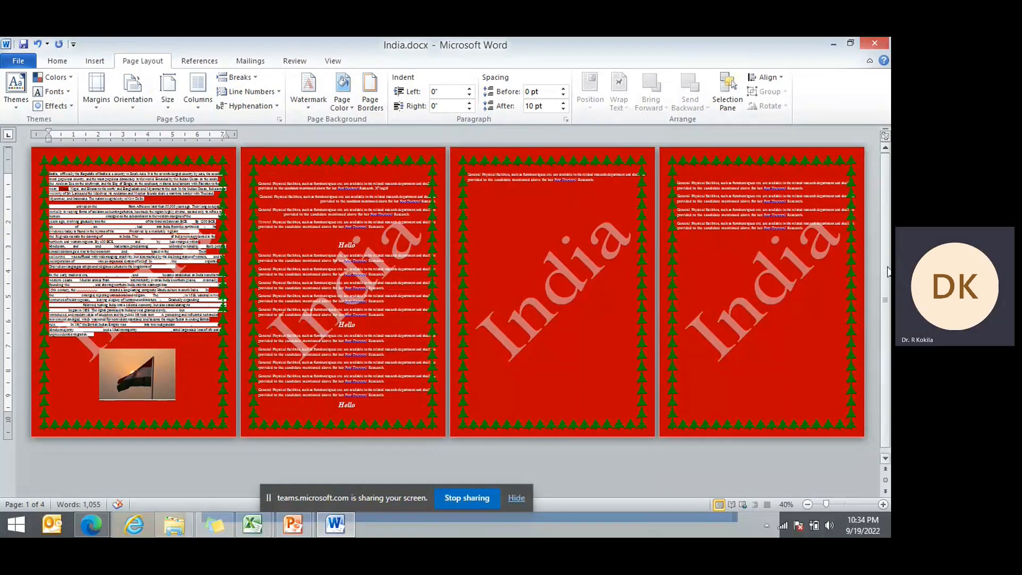
Try applying the 3-D setting to the tree page border.
{"action": "left_click", "coordinate": [372, 105]}
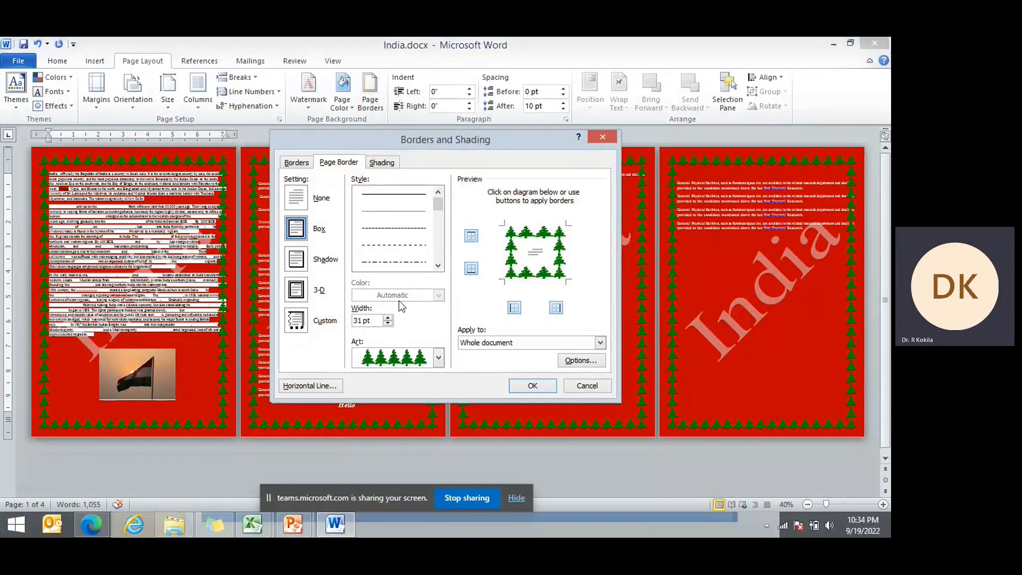
{"action": "left_click", "coordinate": [296, 296]}
{"action": "left_click", "coordinate": [531, 390]}
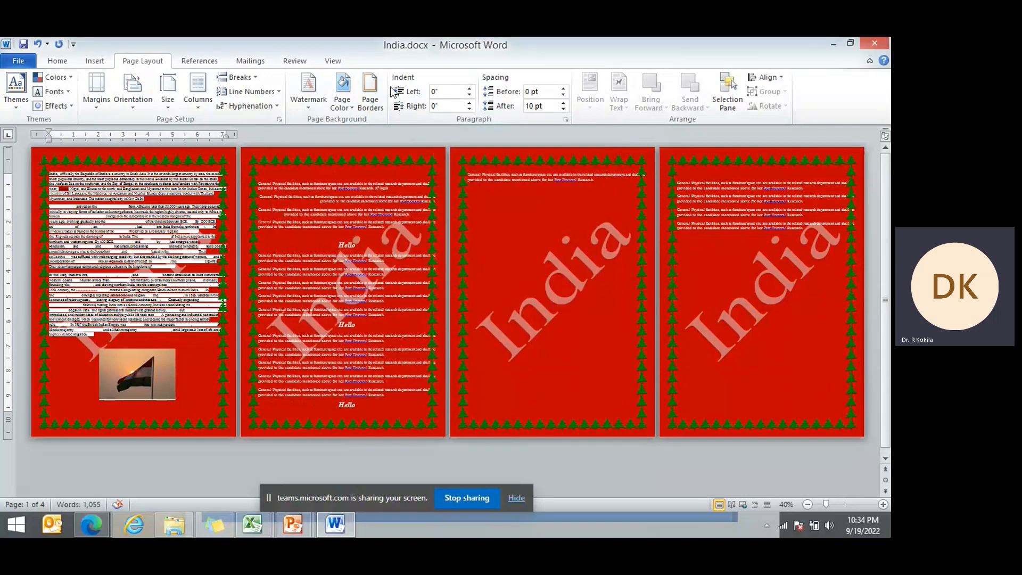
Remove the left and right sides of the tree page border, keeping only the top and bottom.
{"action": "left_click", "coordinate": [364, 111]}
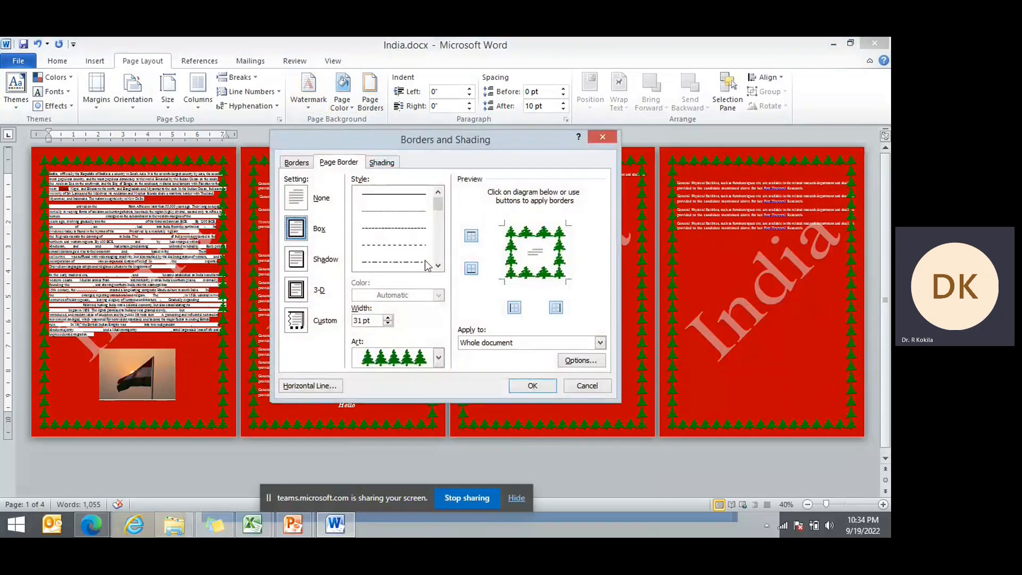
{"action": "left_click", "coordinate": [514, 308]}
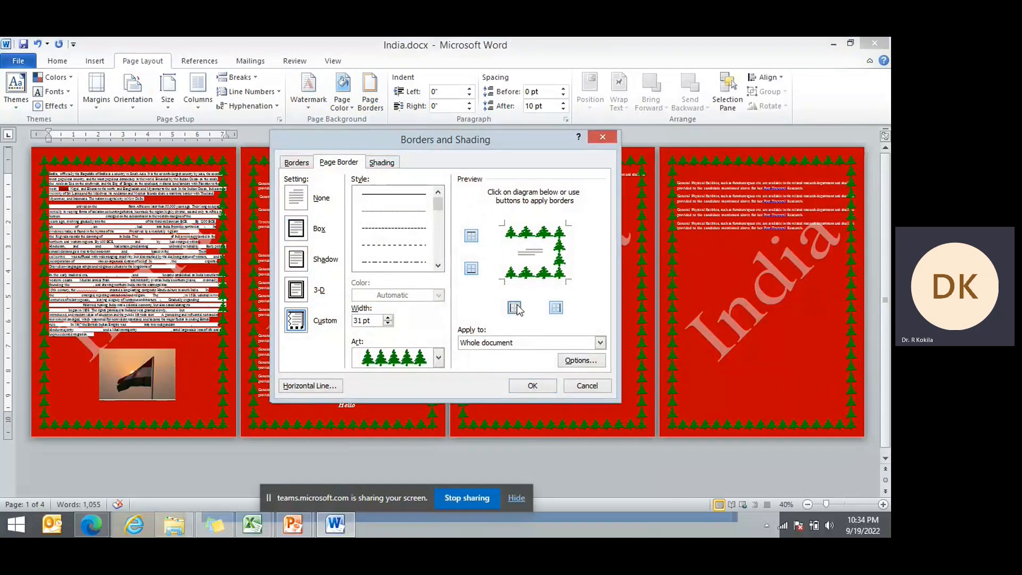
{"action": "left_click", "coordinate": [555, 308]}
{"action": "left_click", "coordinate": [538, 383]}
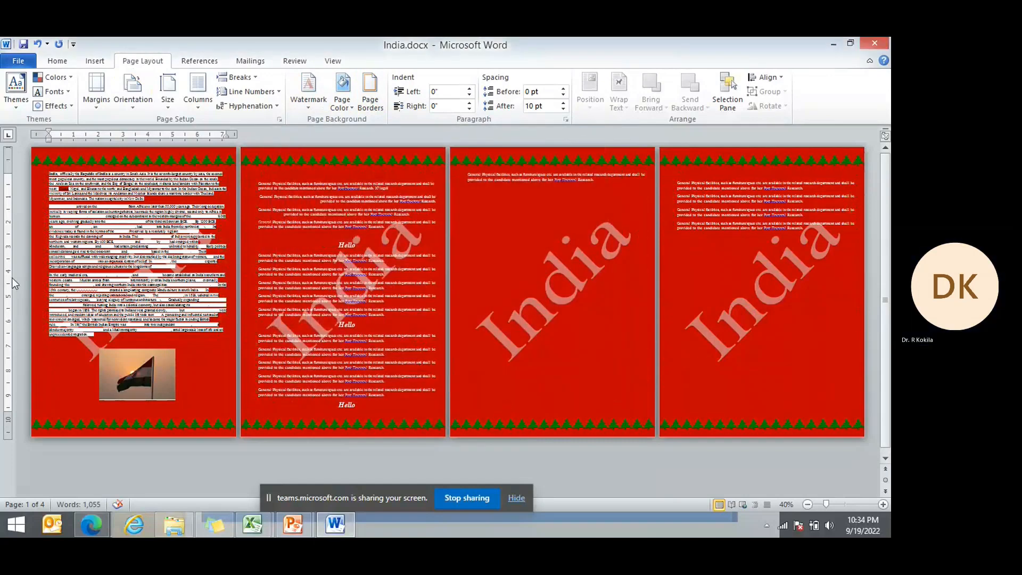
Restore the left and right sides of the page border and remove its top and bottom sides.
{"action": "left_click", "coordinate": [381, 104]}
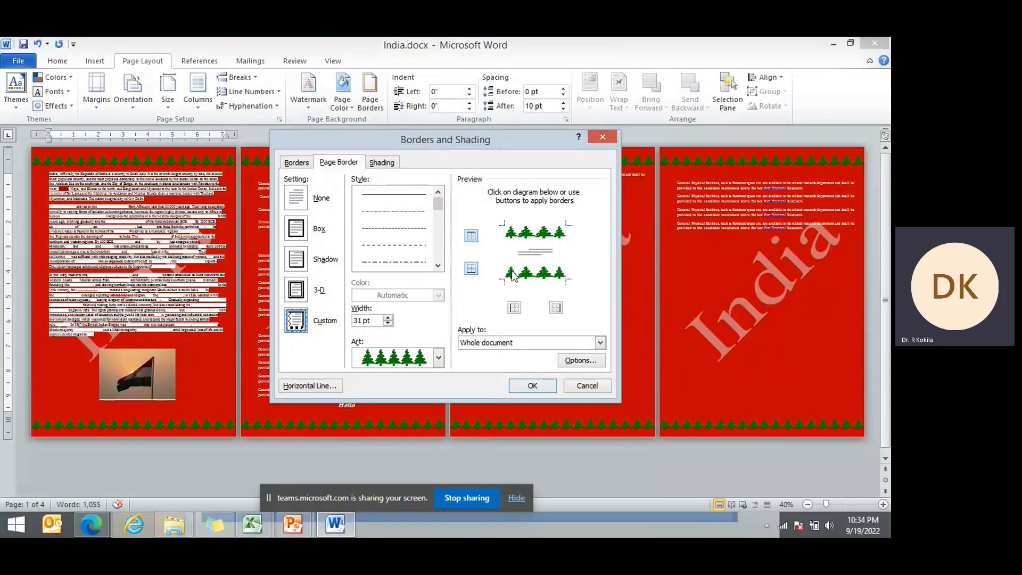
{"action": "left_click", "coordinate": [515, 309]}
{"action": "left_click", "coordinate": [557, 310]}
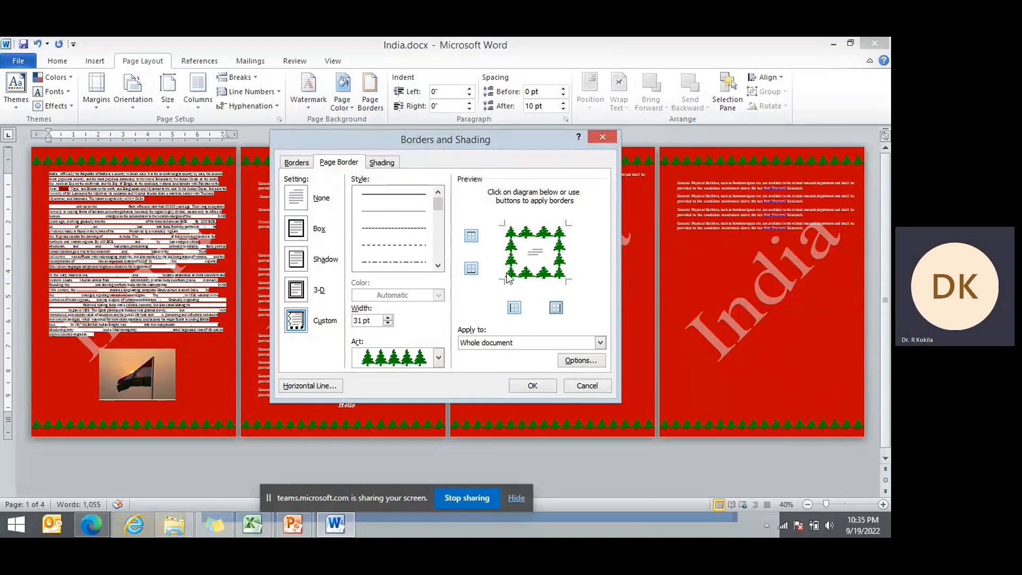
{"action": "left_click", "coordinate": [471, 268]}
{"action": "left_click", "coordinate": [471, 236]}
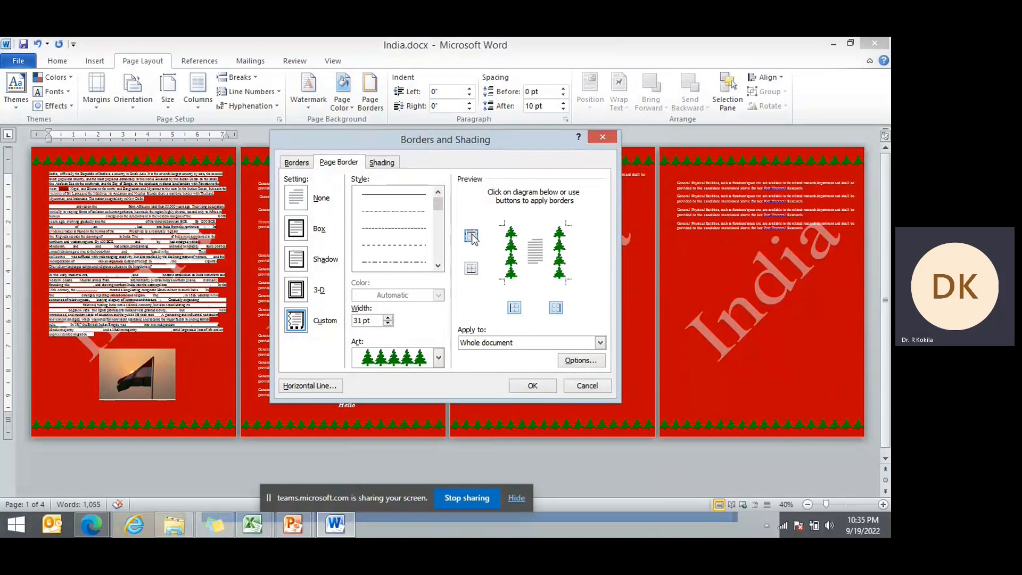
{"action": "left_click", "coordinate": [532, 385]}
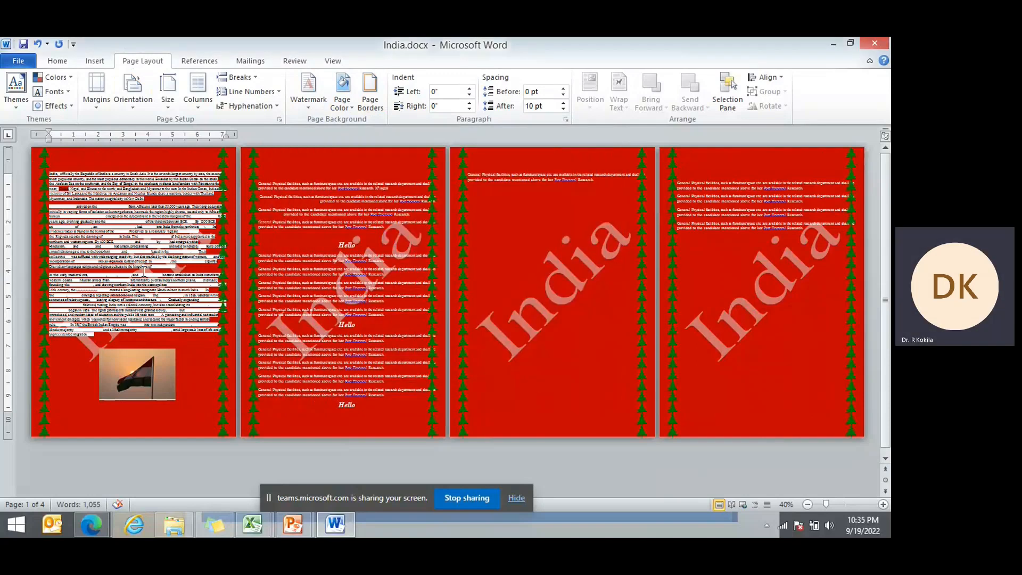
Restore the top and bottom sides of the page border, keeping it applied to the whole document.
{"action": "left_click", "coordinate": [369, 92]}
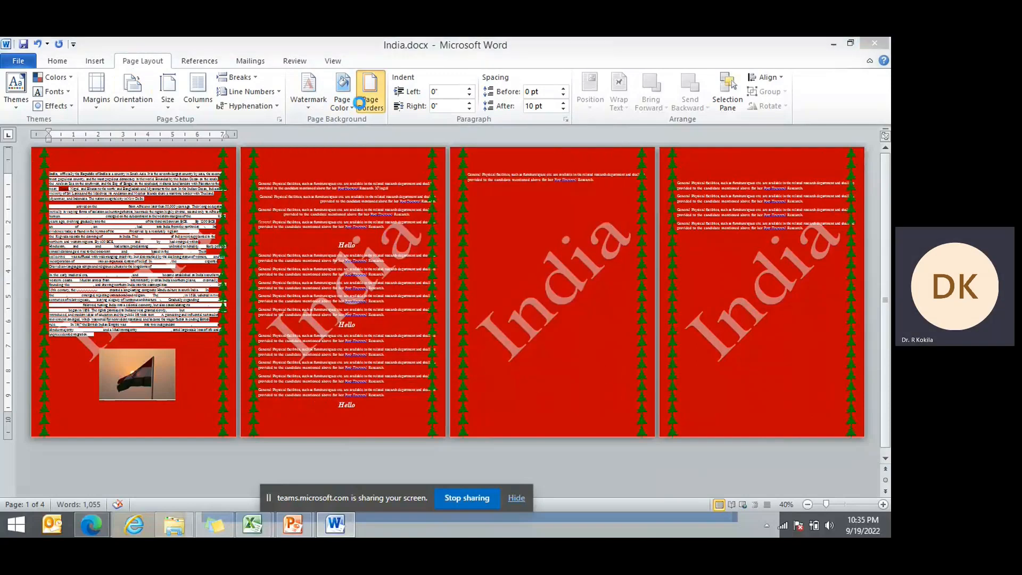
{"action": "left_click", "coordinate": [471, 235]}
{"action": "left_click", "coordinate": [471, 268]}
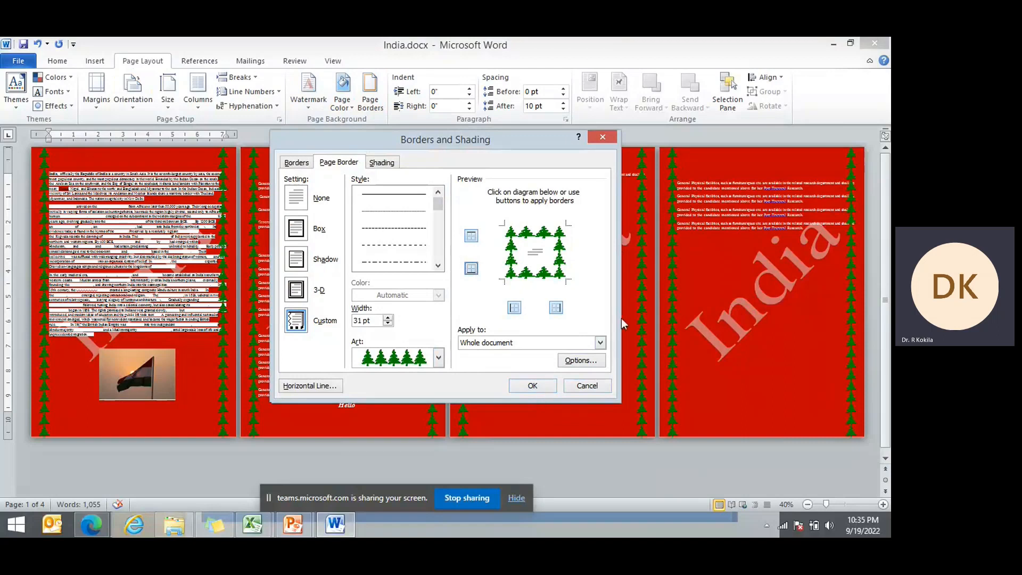
{"action": "left_click", "coordinate": [600, 343]}
{"action": "left_click", "coordinate": [600, 344]}
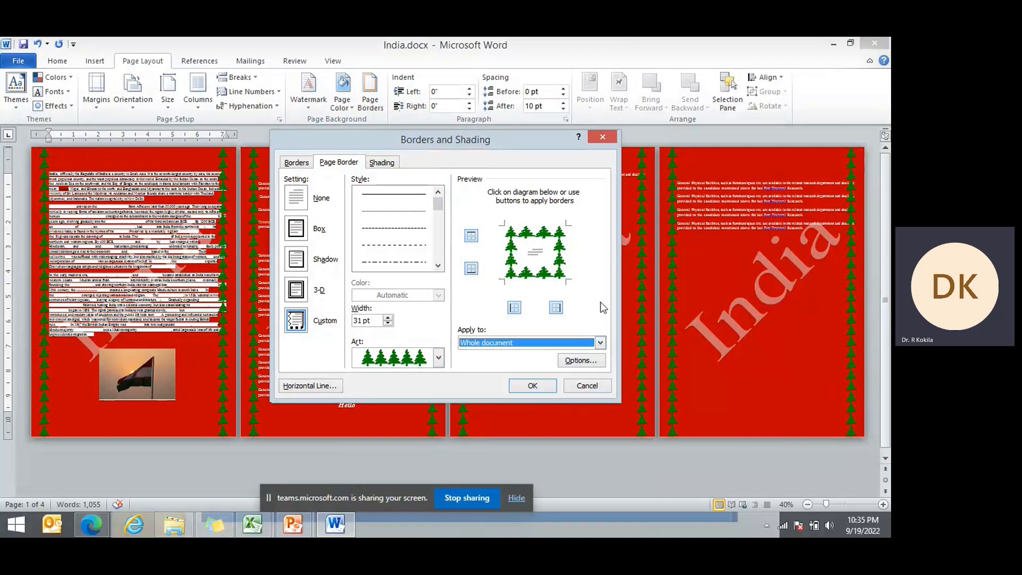
{"action": "left_click", "coordinate": [543, 388]}
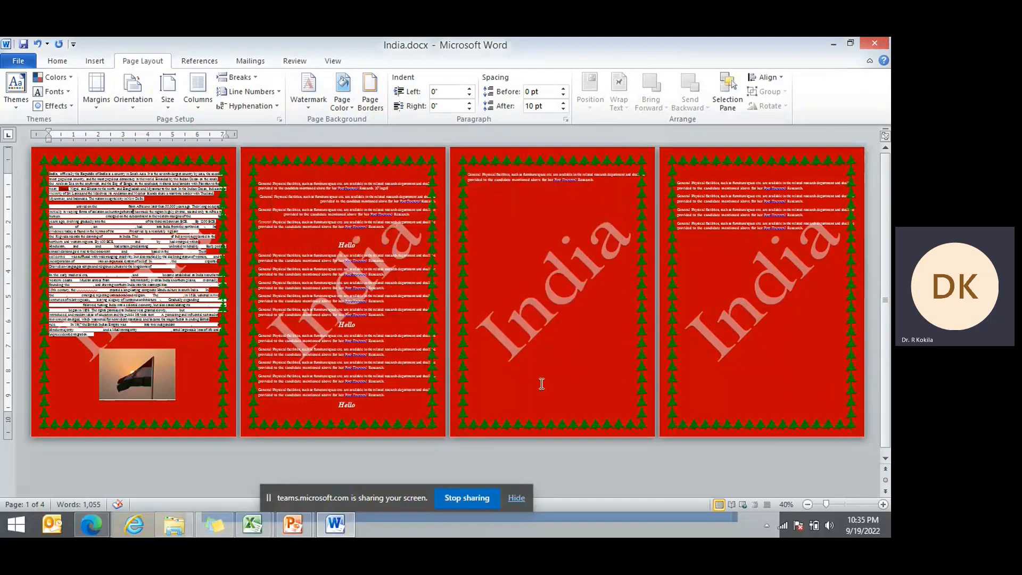
Limit the tree page border to This section - First page only.
{"action": "left_click", "coordinate": [370, 92]}
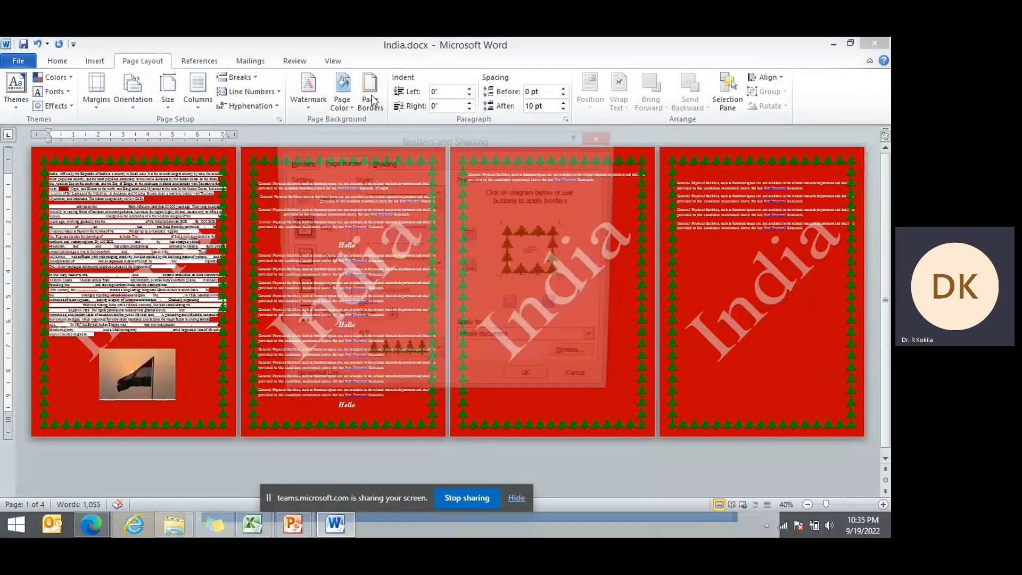
{"action": "left_click", "coordinate": [507, 345]}
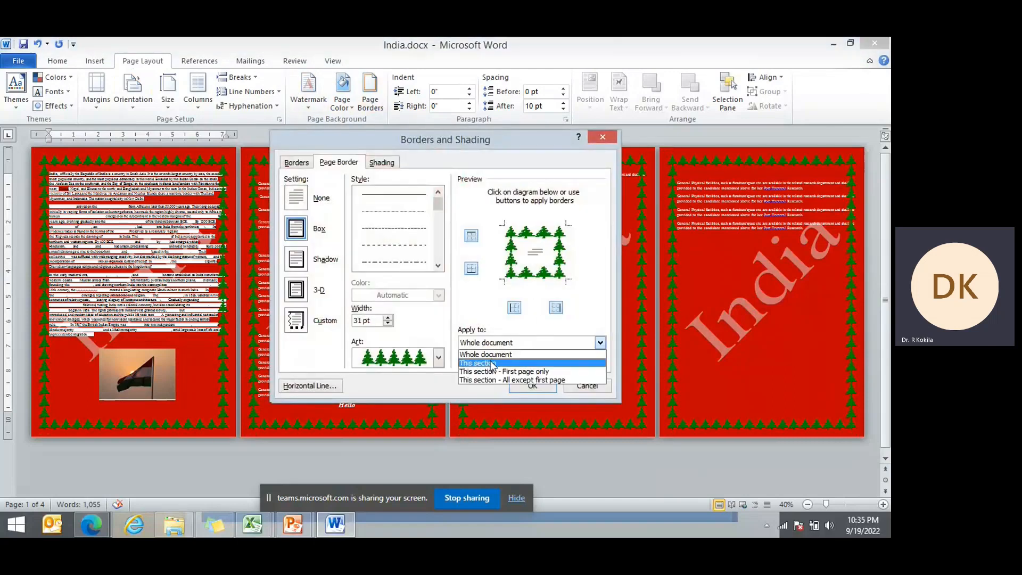
{"action": "left_click", "coordinate": [493, 372]}
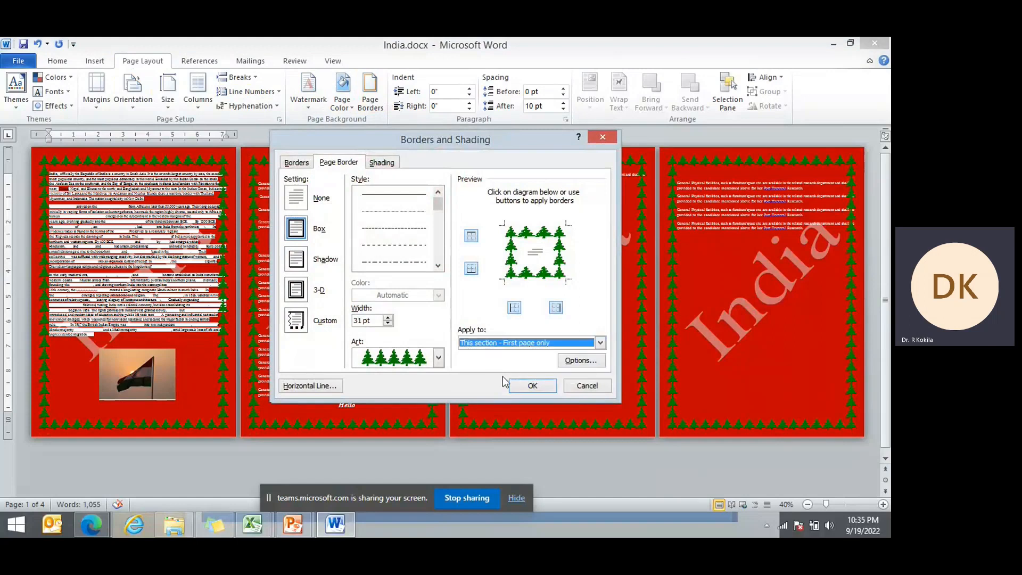
{"action": "left_click", "coordinate": [532, 385]}
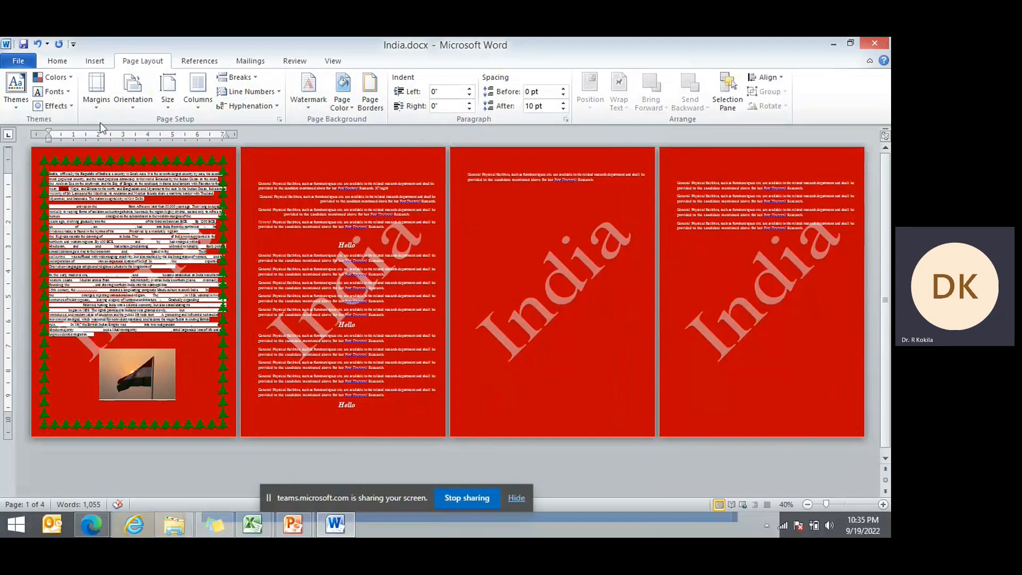
Switch to the running PowerPoint slide show.
{"action": "mouse_move", "coordinate": [292, 525]}
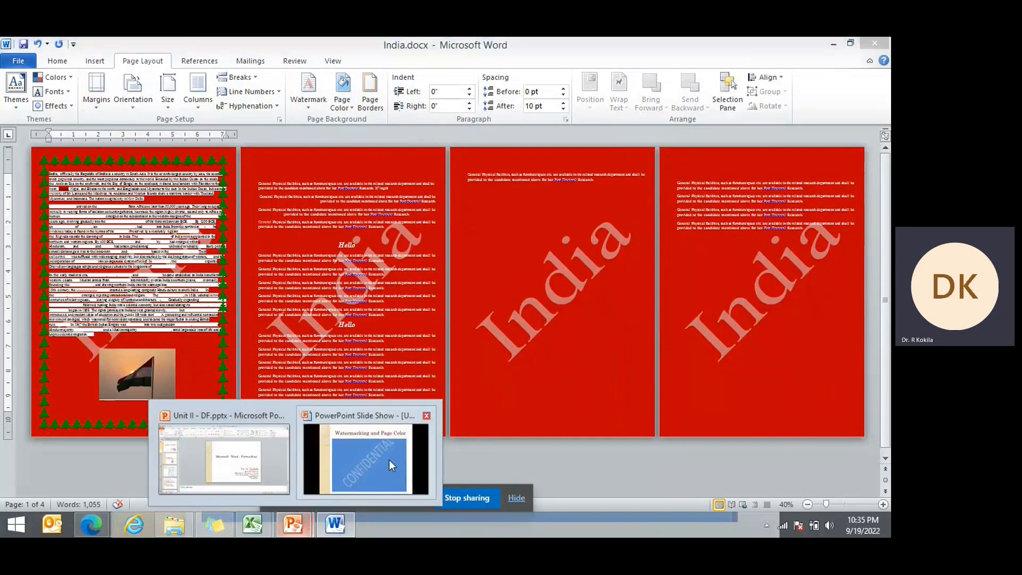
{"action": "left_click", "coordinate": [392, 468]}
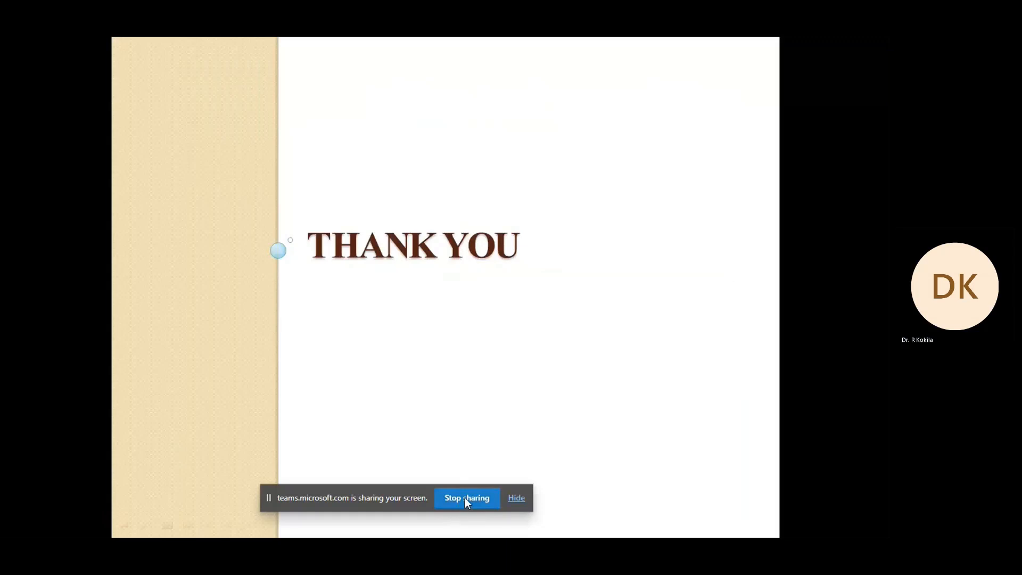